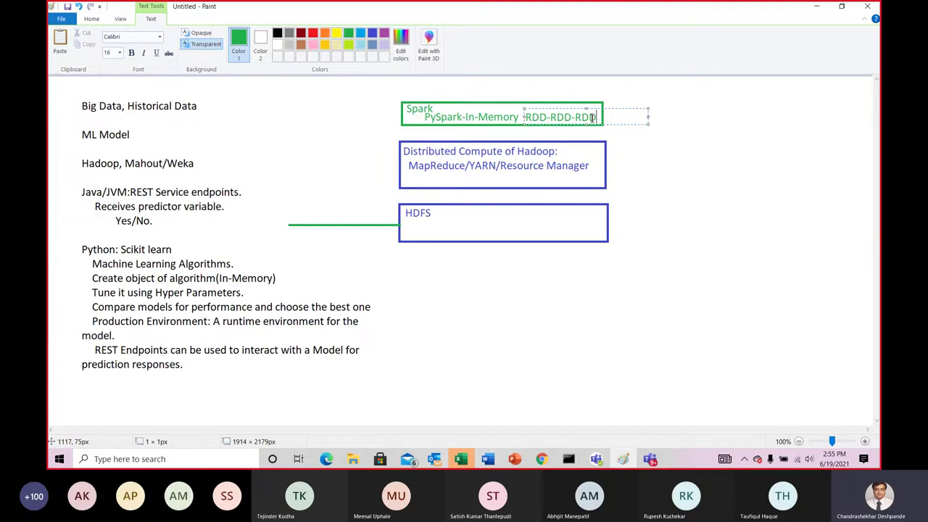
# Continue the RDD text beside PySpark-In-Memory in the Spark box and check the newest messages in the Teams meeting chat
pyautogui.write('D-')
pyautogui.hotkey('alt', 'Tab')
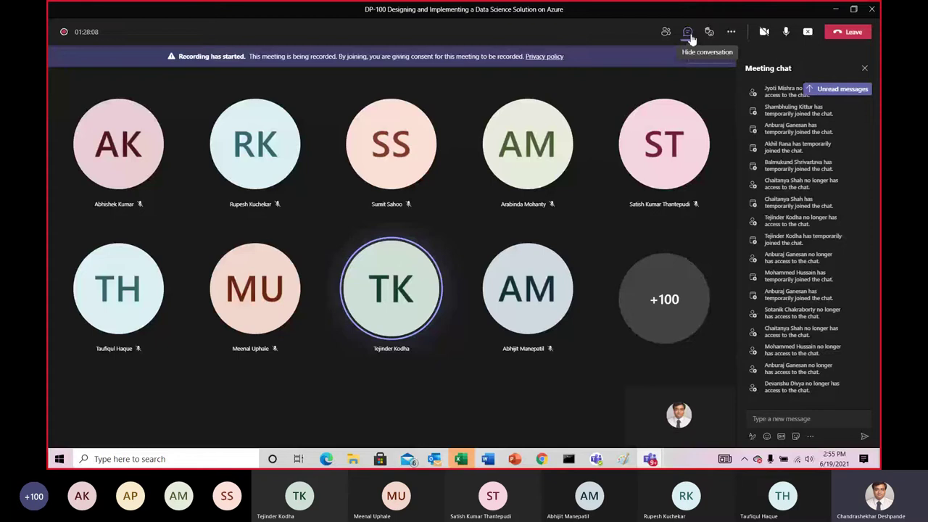
pyautogui.scroll(-10, 875, 333)
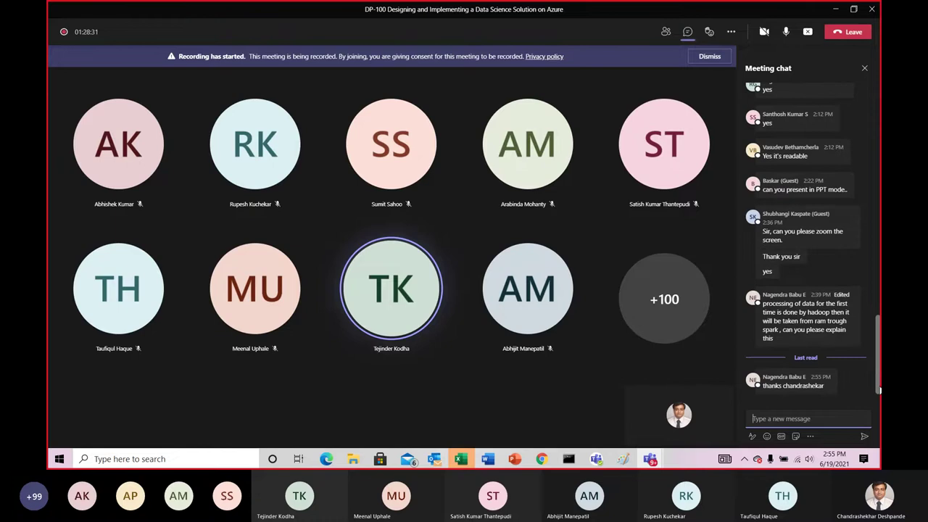
# Switch to the Azure portal in Chrome and go from the workspace overview to the dashboard
pyautogui.hotkey('alt', 'Tab')
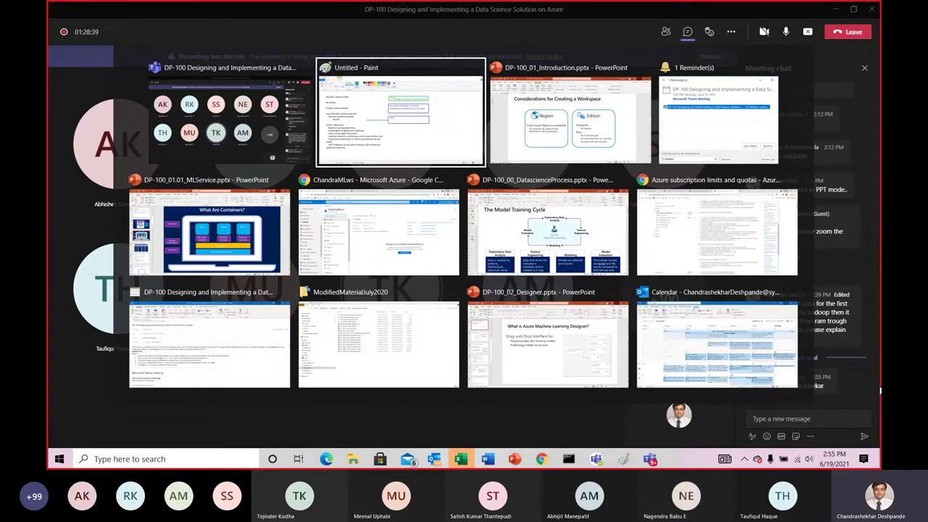
pyautogui.press('Tab')
pyautogui.press('Tab')
pyautogui.press('Tab')
pyautogui.press('Tab')
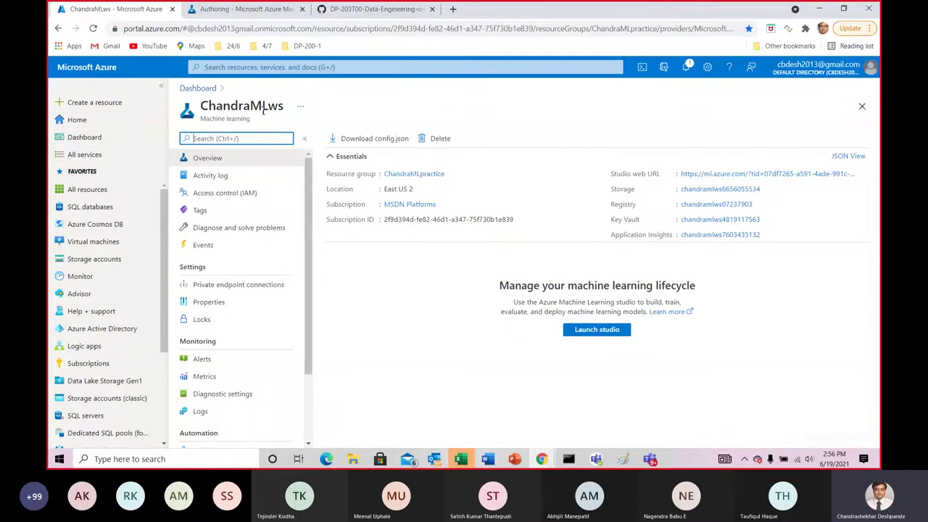
pyautogui.click(200, 89)
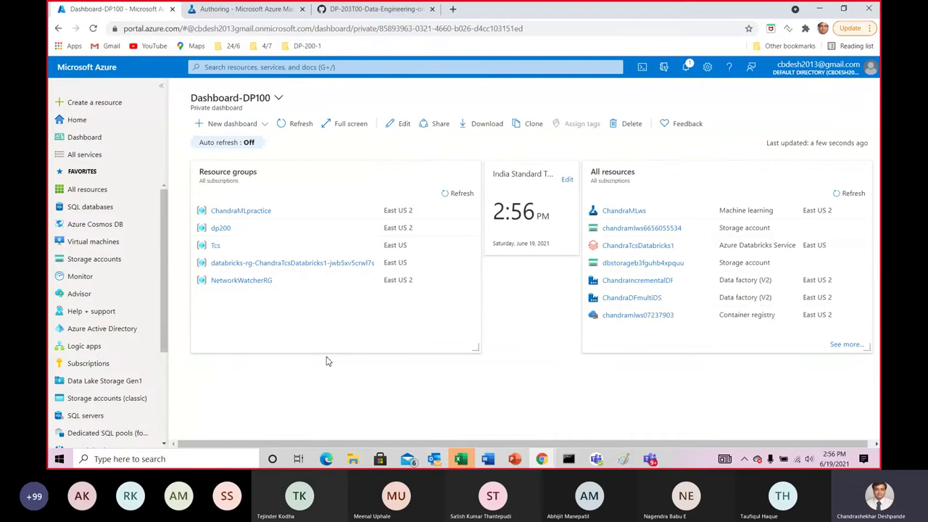
# Examine the Basics fields for creating a Machine Learning workspace from the AI + Machine Learning category, and return to the dashboard
pyautogui.click(86, 106)
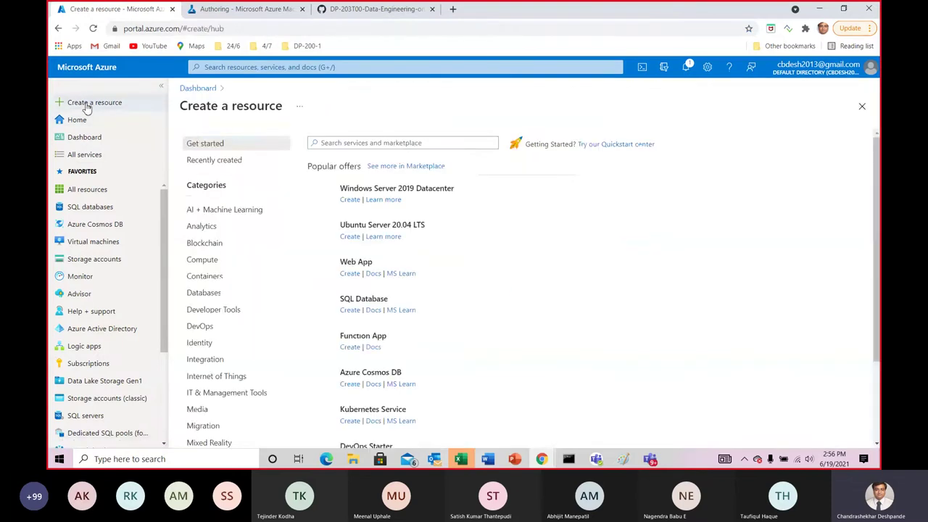
pyautogui.click(233, 214)
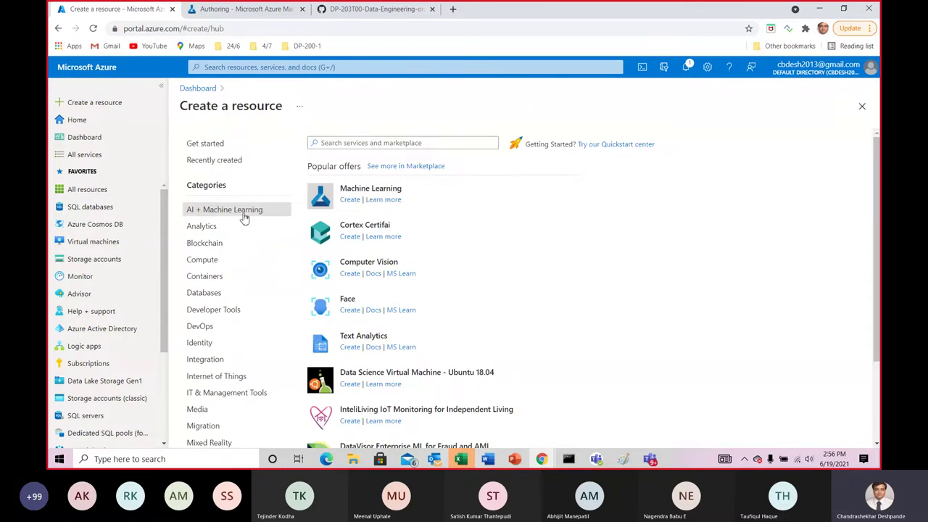
pyautogui.click(349, 200)
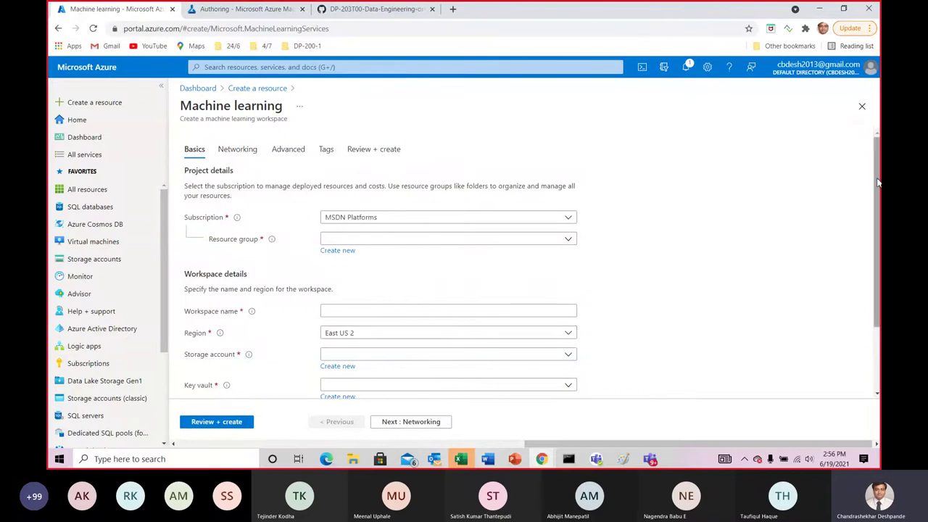
pyautogui.moveTo(879, 183); pyautogui.dragTo(881, 250)
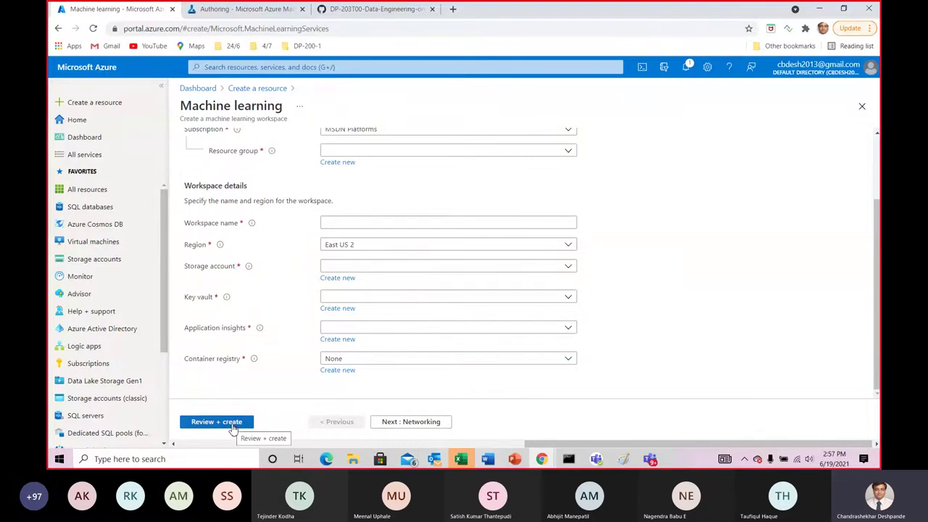
pyautogui.click(198, 88)
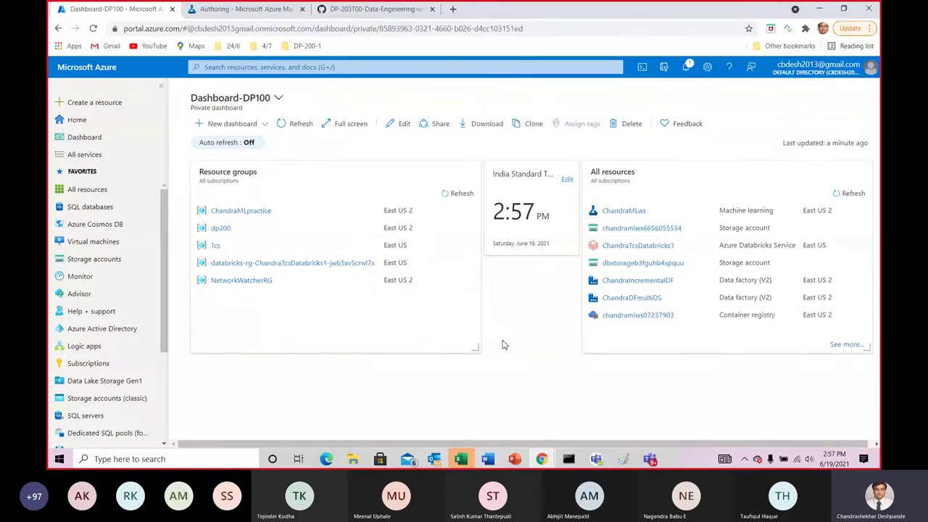
# Open the ChandraMLws workspace, close the old Authoring page, and launch Azure Machine Learning studio
pyautogui.click(618, 212)
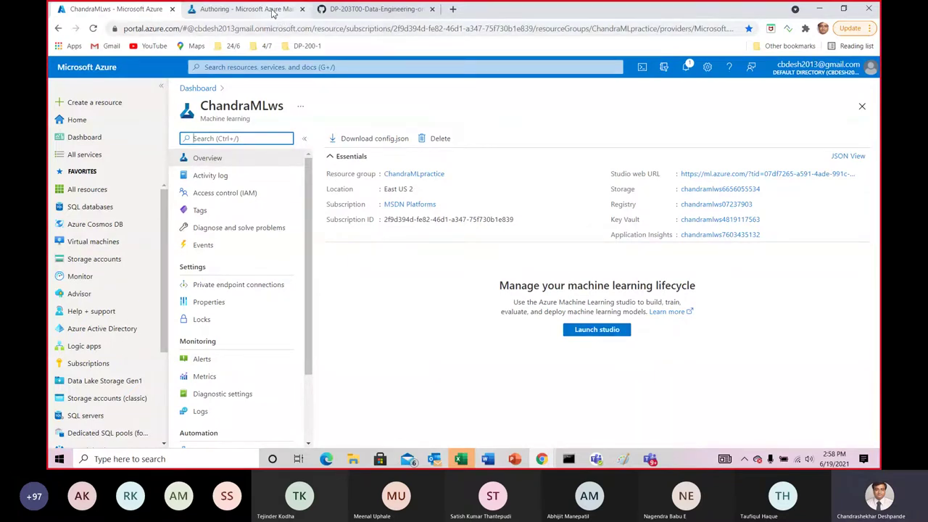
pyautogui.click(247, 9)
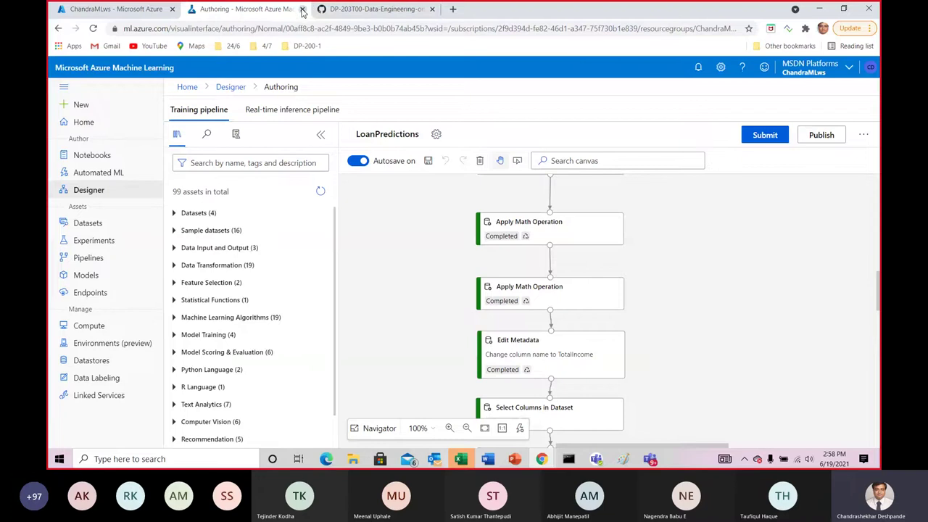
pyautogui.click(138, 11)
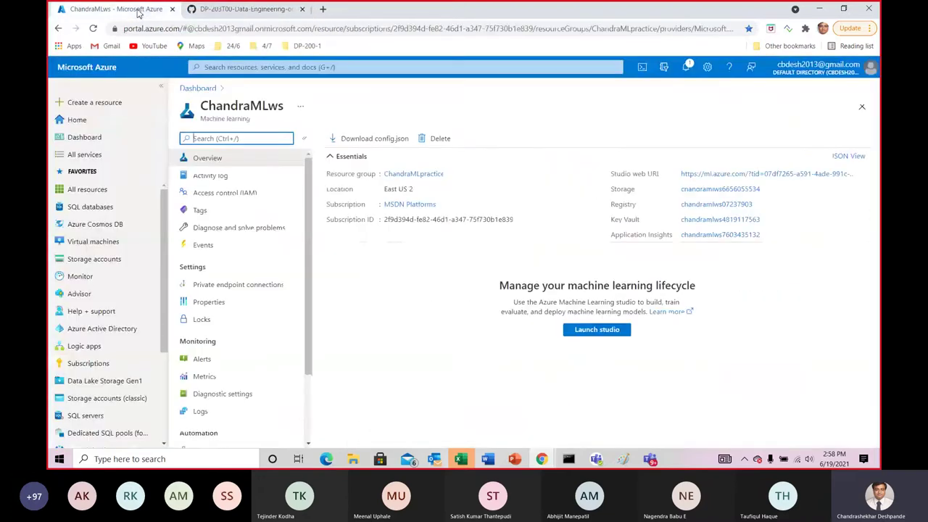
pyautogui.click(613, 333)
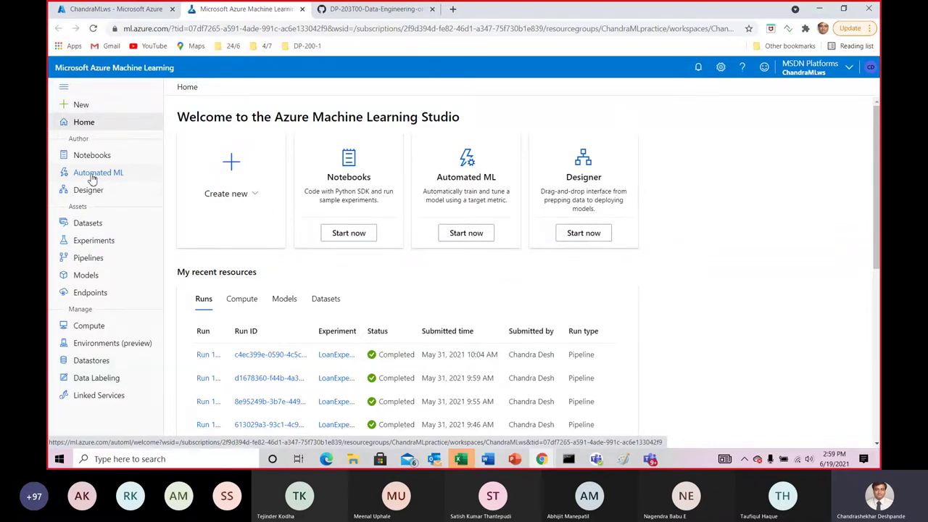
# Open the LoanPredictions training pipeline draft in the Designer
pyautogui.click(90, 192)
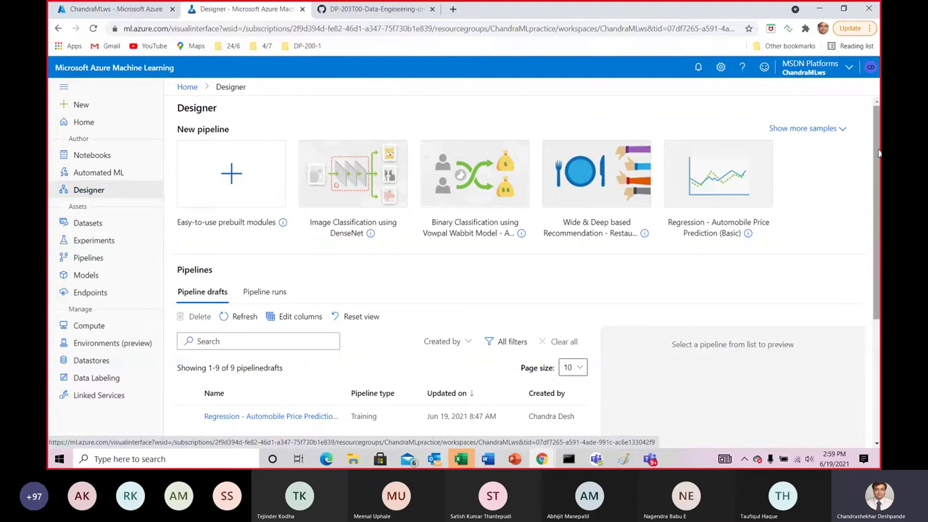
pyautogui.scroll(-3, 404, 299)
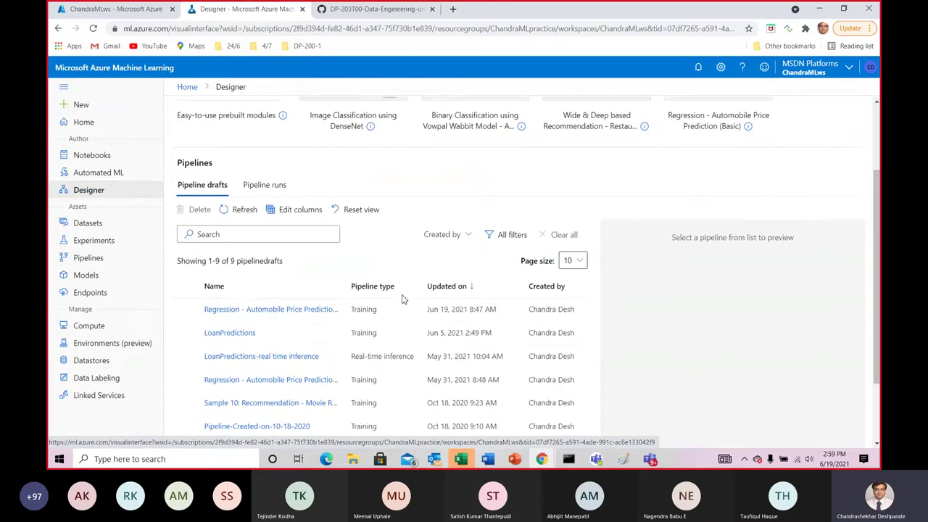
pyautogui.click(246, 334)
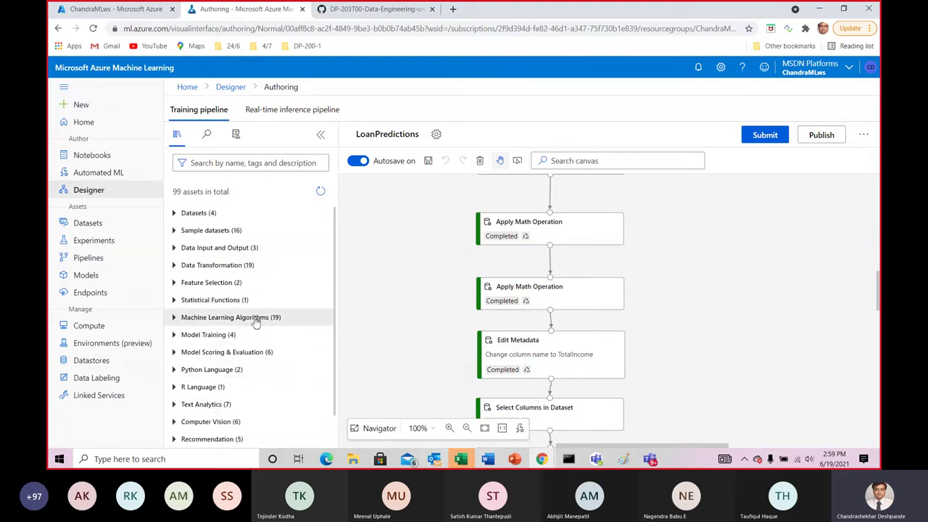
# Expand the Machine Learning Algorithms category and look through its regression and clustering modules
pyautogui.click(173, 317)
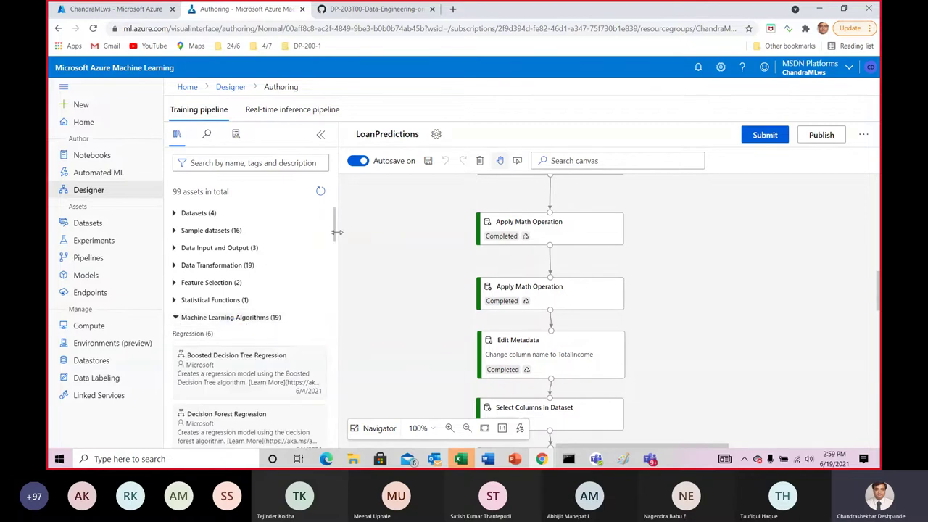
pyautogui.scroll(-3, 333, 232)
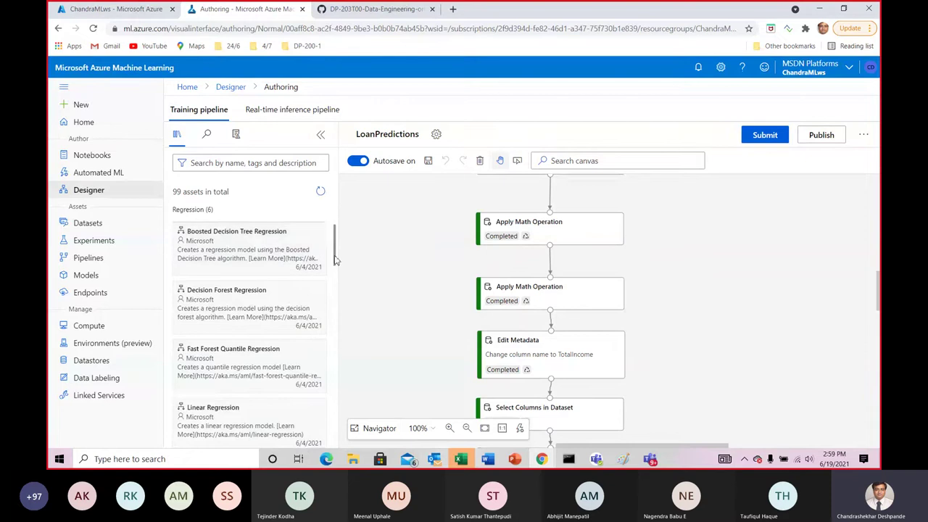
pyautogui.moveTo(330, 260)
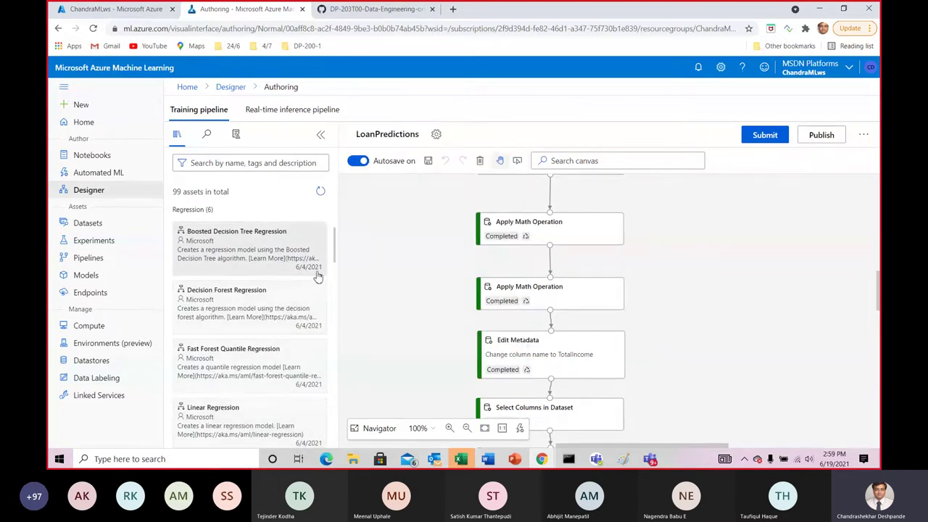
pyautogui.moveTo(335, 249); pyautogui.dragTo(335, 285)
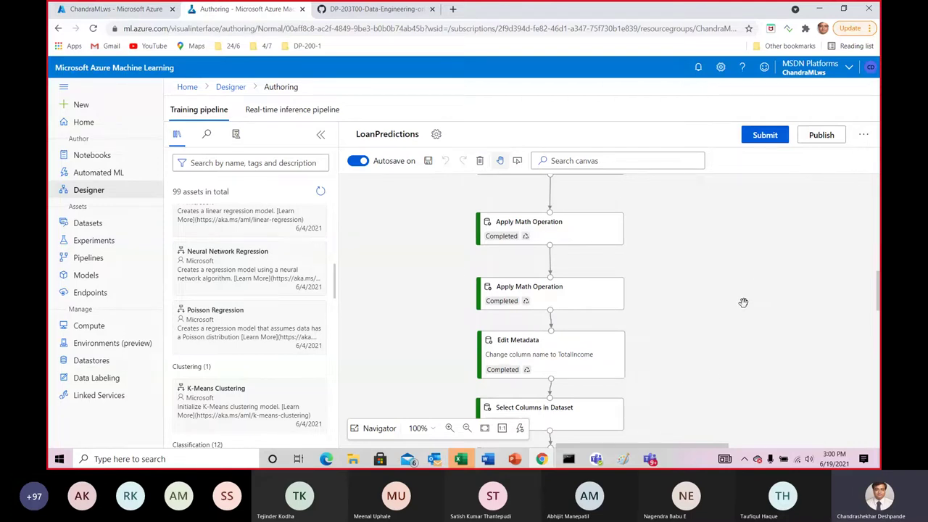
pyautogui.moveTo(333, 289); pyautogui.dragTo(334, 210)
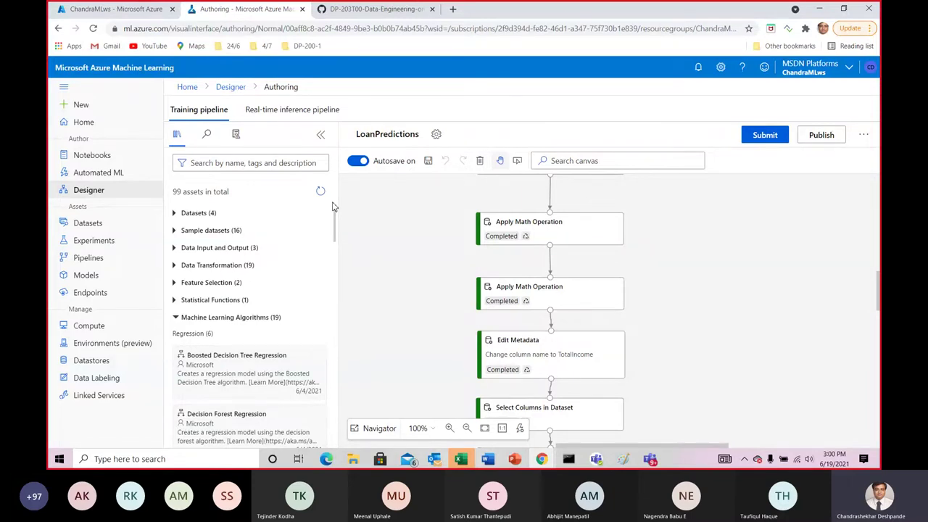
# Look through the Data Transformation modules, including the details of Add Columns and Join Data, and collapse the category again
pyautogui.click(176, 266)
pyautogui.moveTo(269, 323)
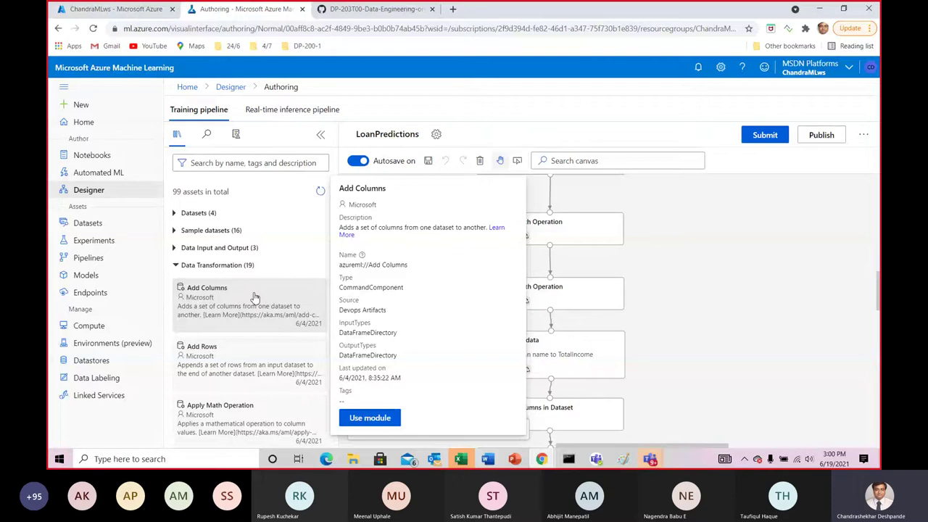
pyautogui.scroll(-3, 336, 236)
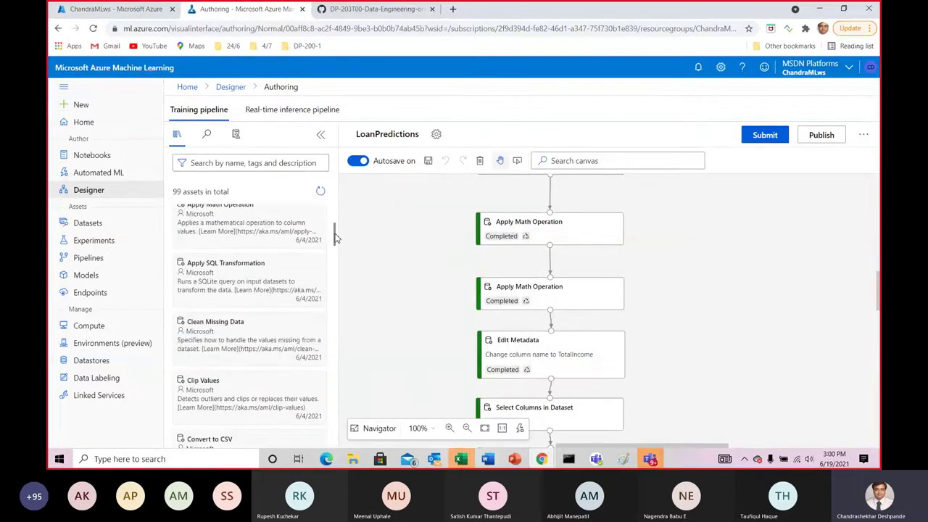
pyautogui.moveTo(336, 236); pyautogui.dragTo(336, 235)
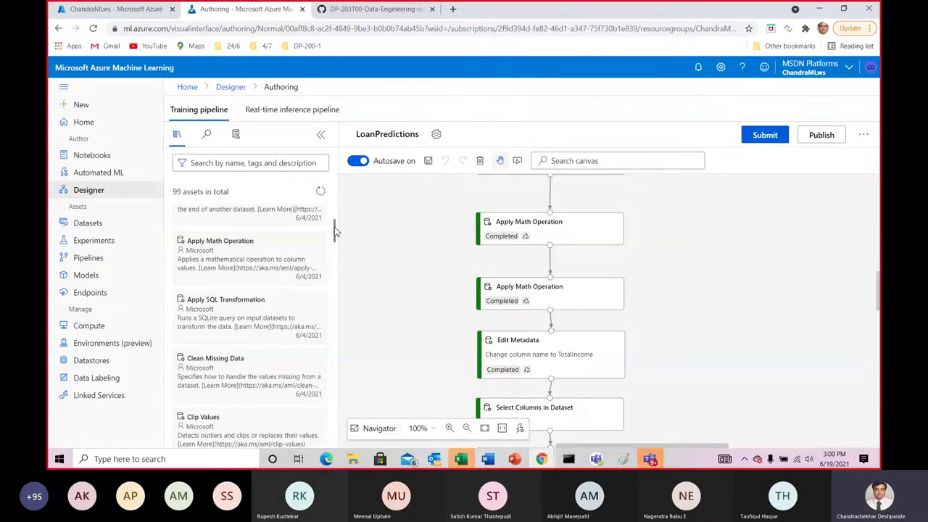
pyautogui.scroll(-1, 336, 236)
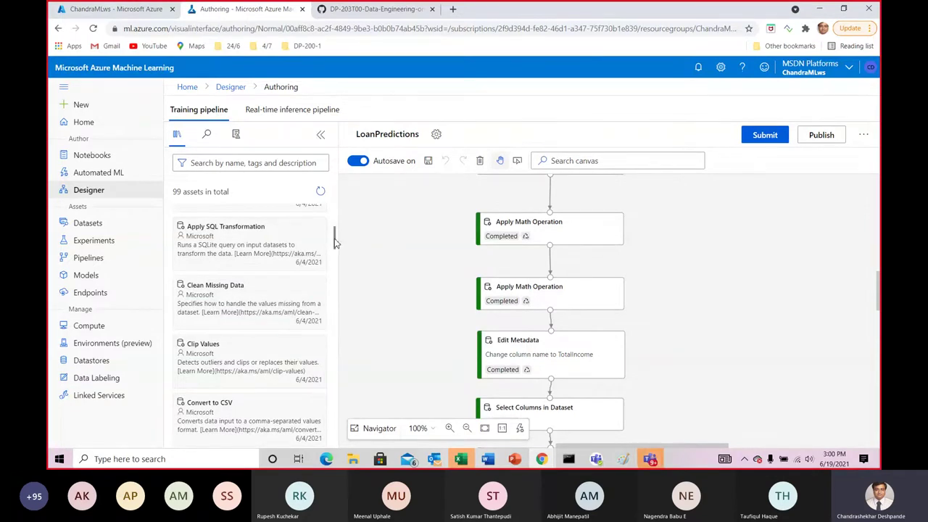
pyautogui.moveTo(335, 243); pyautogui.dragTo(338, 269)
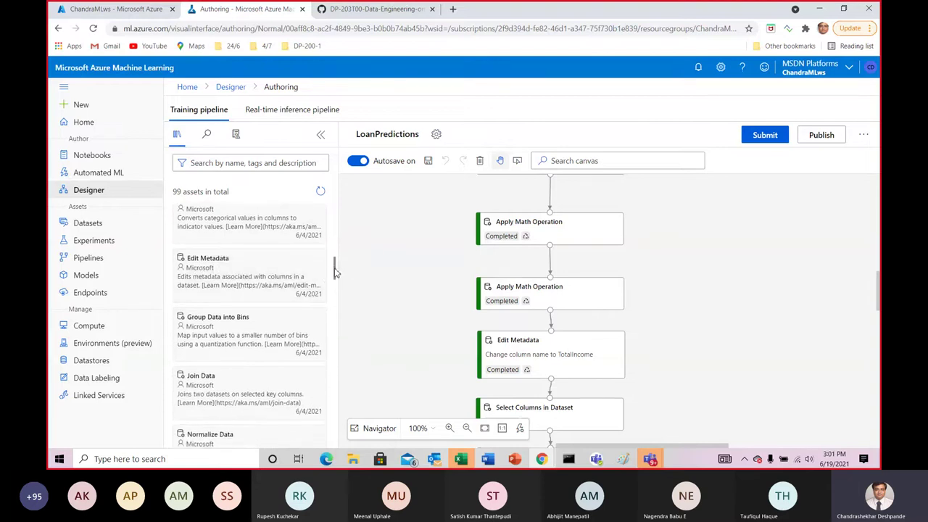
pyautogui.moveTo(336, 272); pyautogui.dragTo(335, 283)
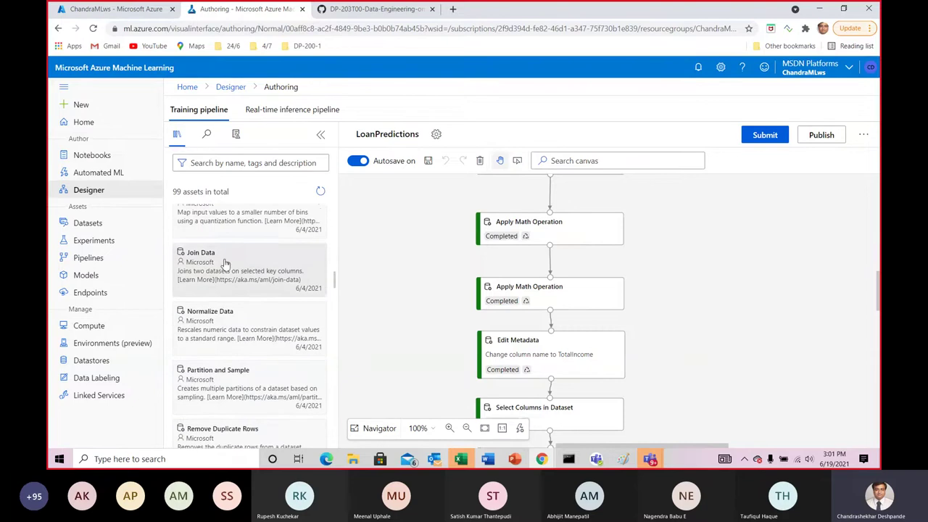
pyautogui.moveTo(238, 270)
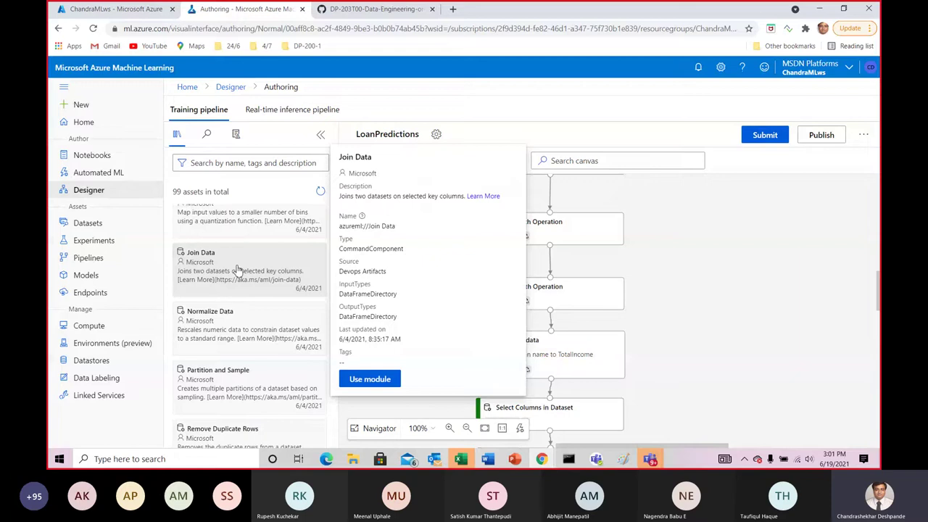
pyautogui.moveTo(249, 340)
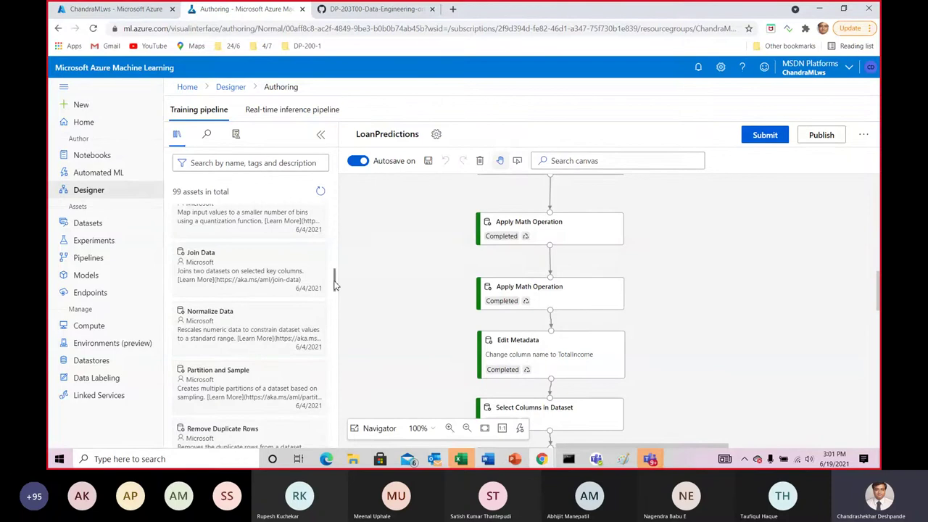
pyautogui.moveTo(335, 285); pyautogui.dragTo(335, 305)
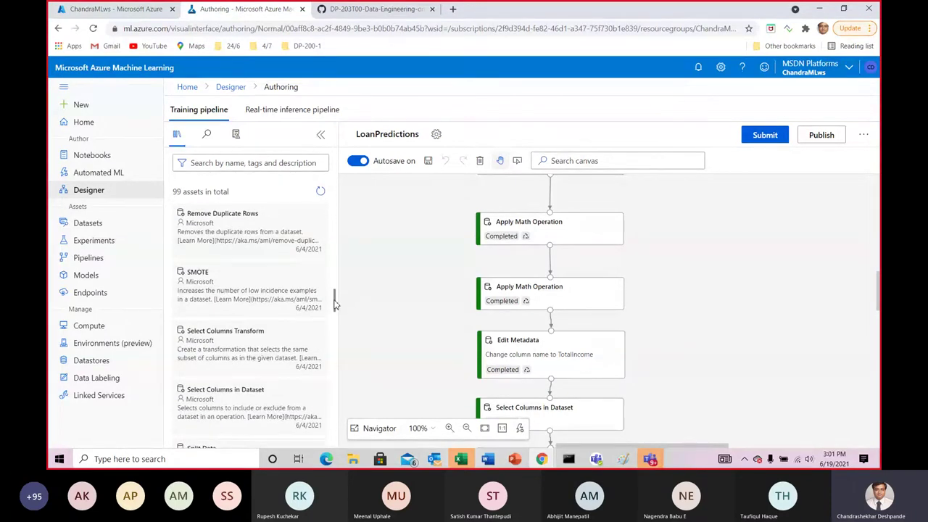
pyautogui.moveTo(335, 305); pyautogui.dragTo(337, 209)
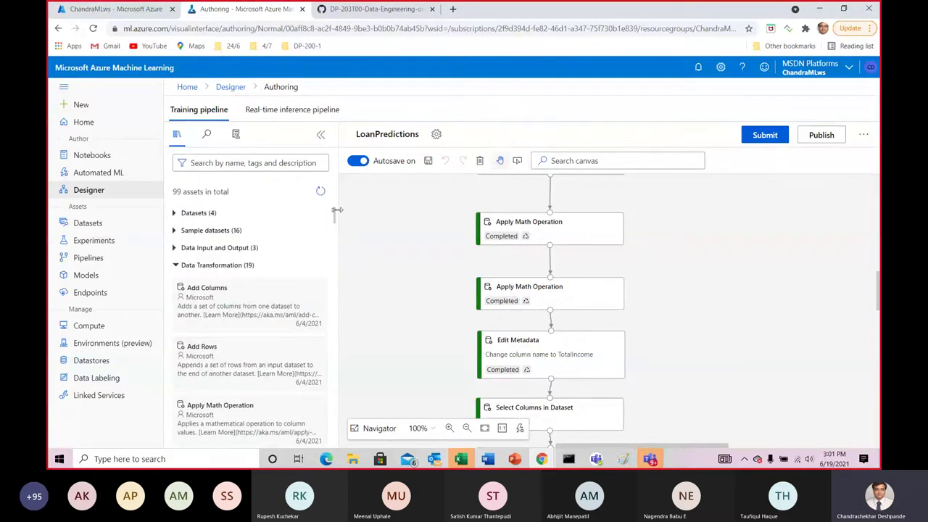
pyautogui.click(176, 266)
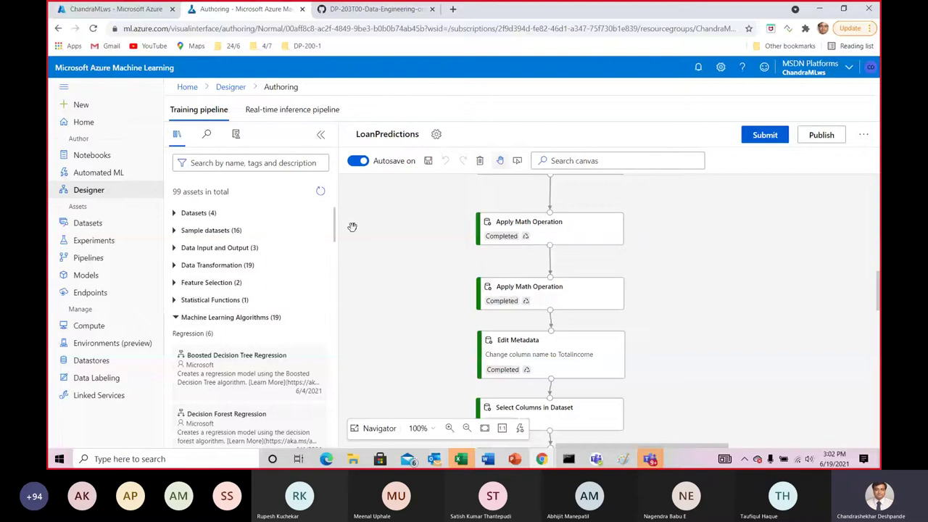
# Review the remaining asset categories from Model Training to Web Service, and check the Teams meeting chat
pyautogui.moveTo(336, 226); pyautogui.dragTo(338, 430)
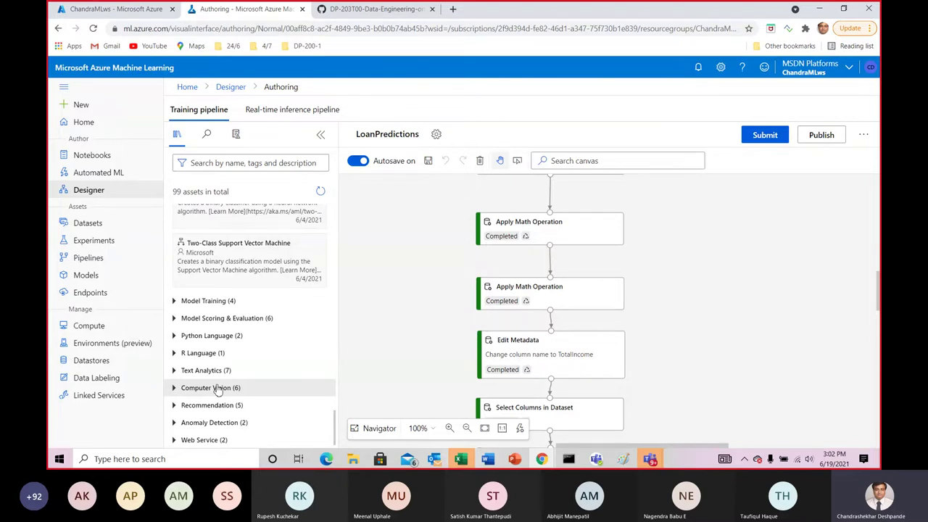
pyautogui.hotkey('alt', 'Tab')
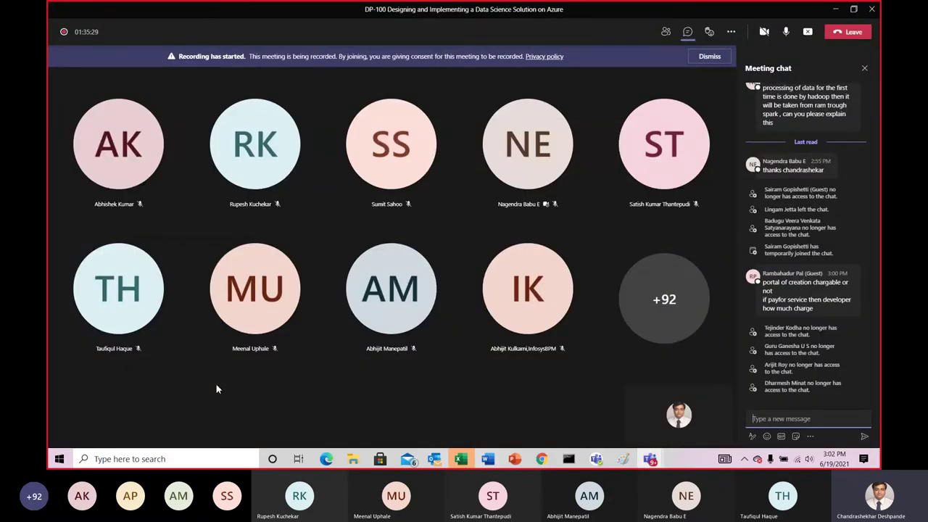
# Open the Automated ML page in Azure Machine Learning studio and check the Teams meeting chat for participants' questions
pyautogui.hotkey('alt', 'Tab')
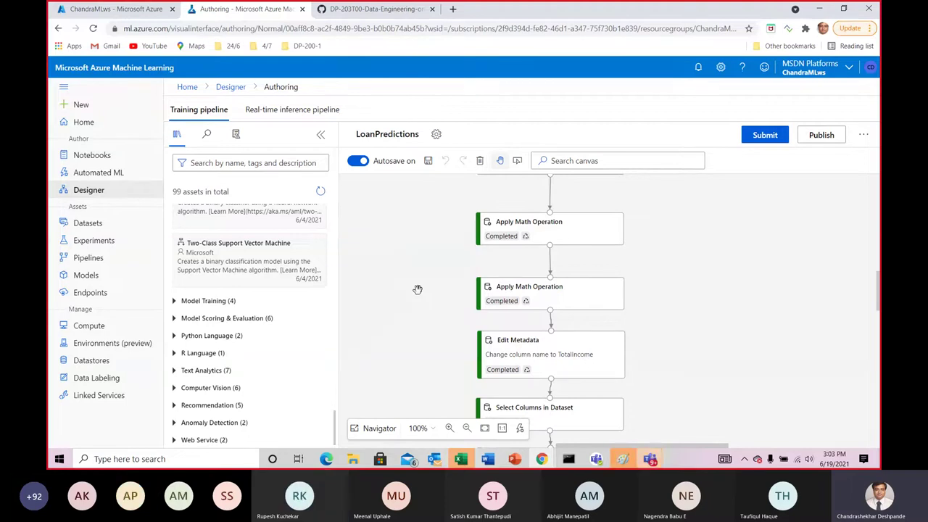
pyautogui.click(113, 178)
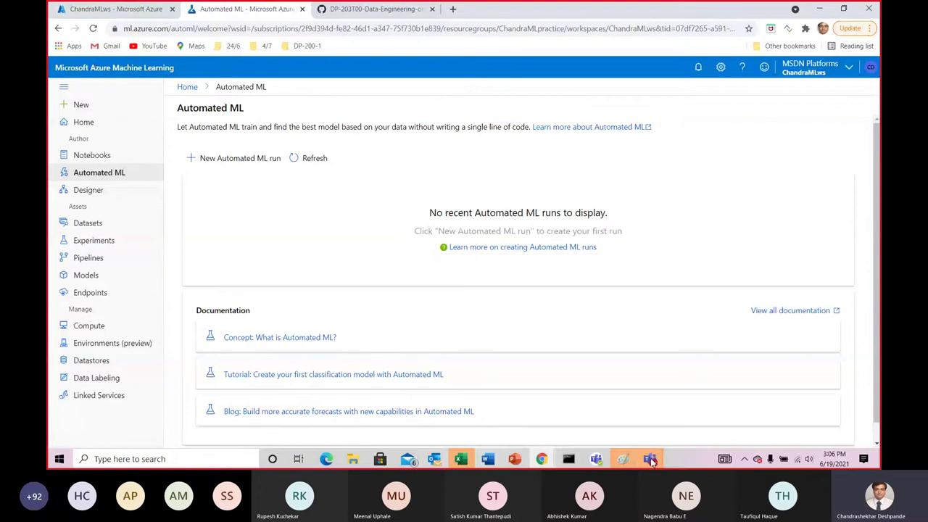
pyautogui.moveTo(649, 459)
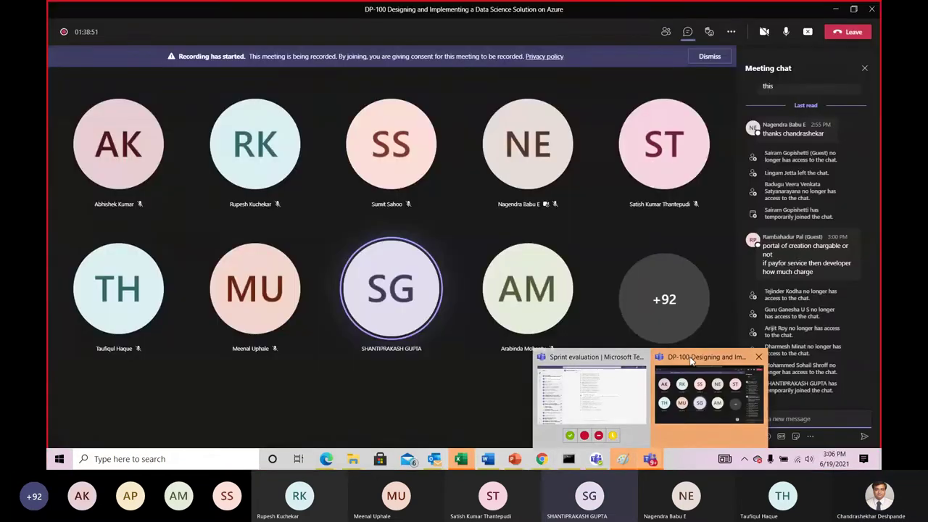
pyautogui.click(691, 360)
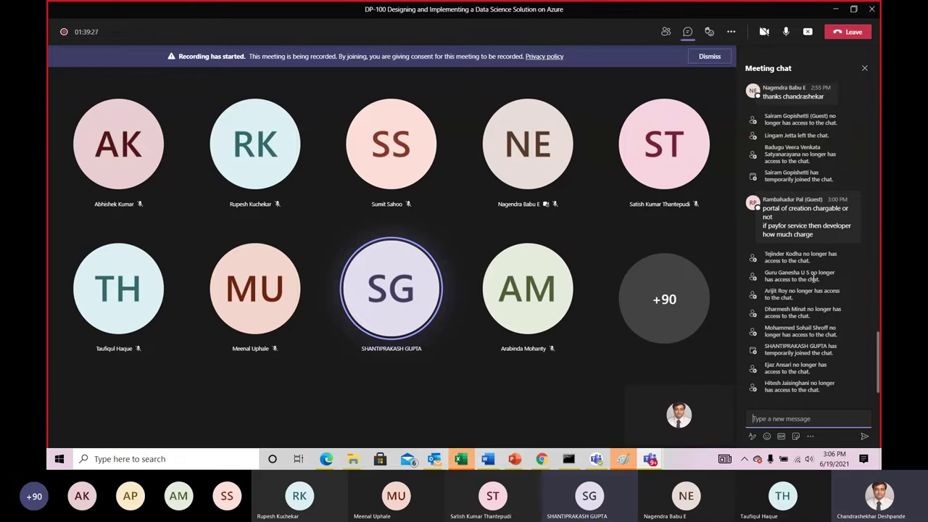
pyautogui.hotkey('alt', 'Tab')
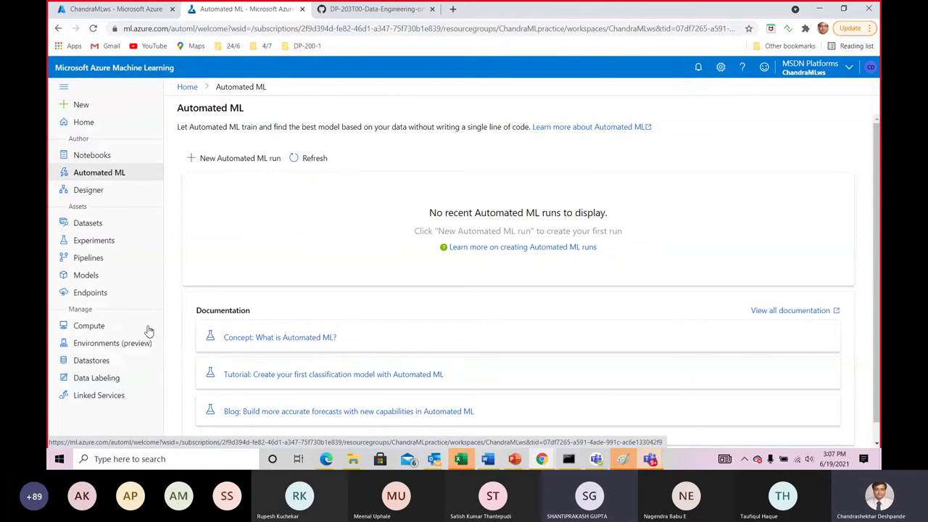
pyautogui.hotkey('alt', 'Tab')
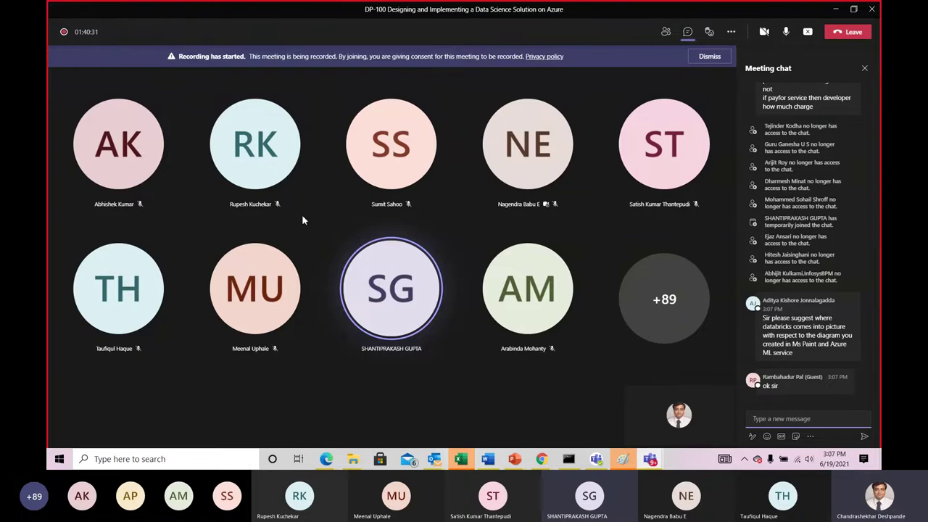
# Switch to Paint and add a green text note beside the Spark box listing HDInsight, Databricks and Synapse Spark on separate lines
pyautogui.hotkey('alt', 'Tab')
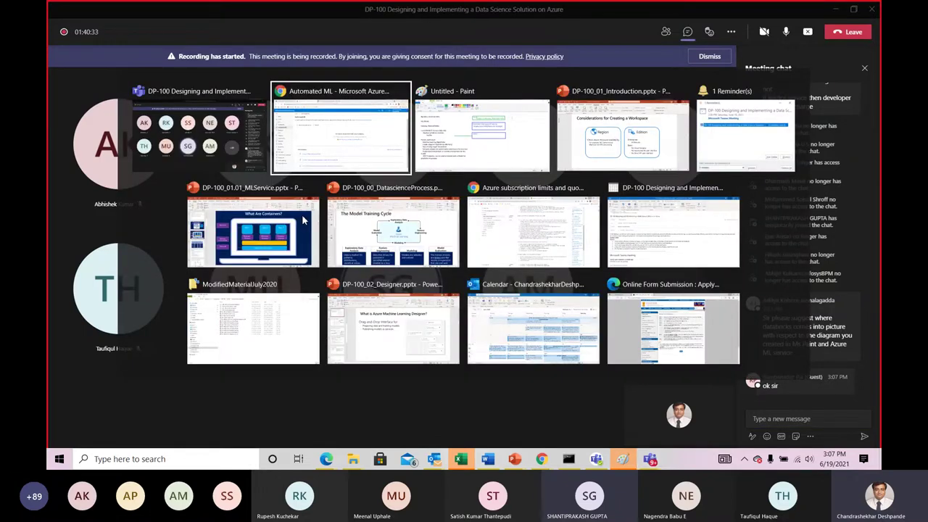
pyautogui.hotkey('alt', 'Tab')
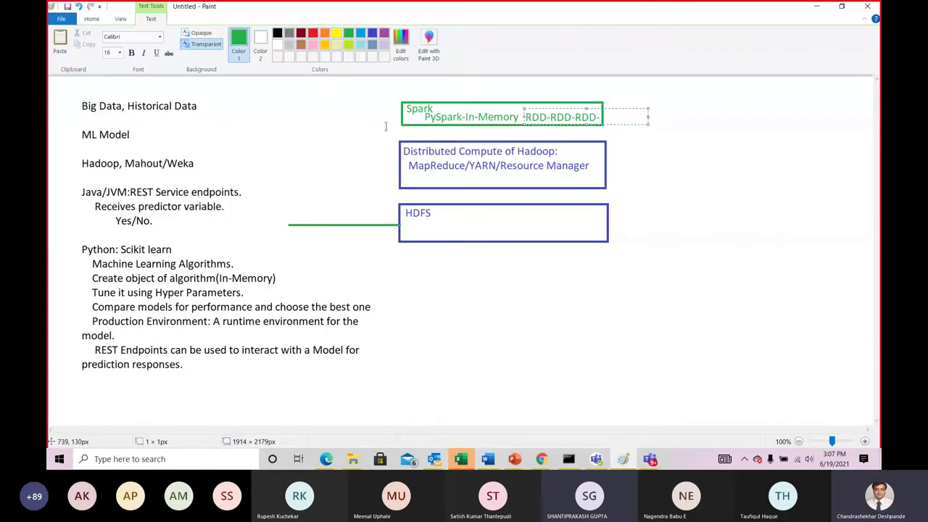
pyautogui.click(635, 221)
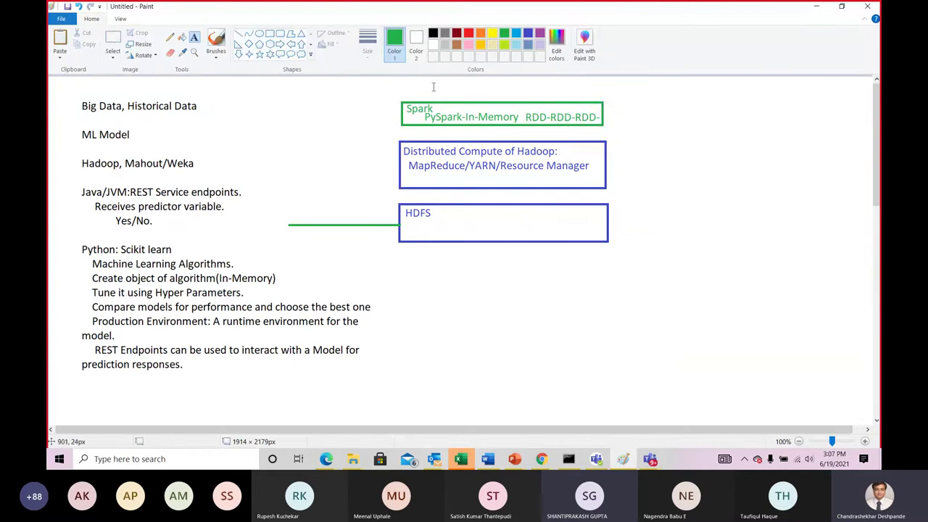
pyautogui.click(608, 93)
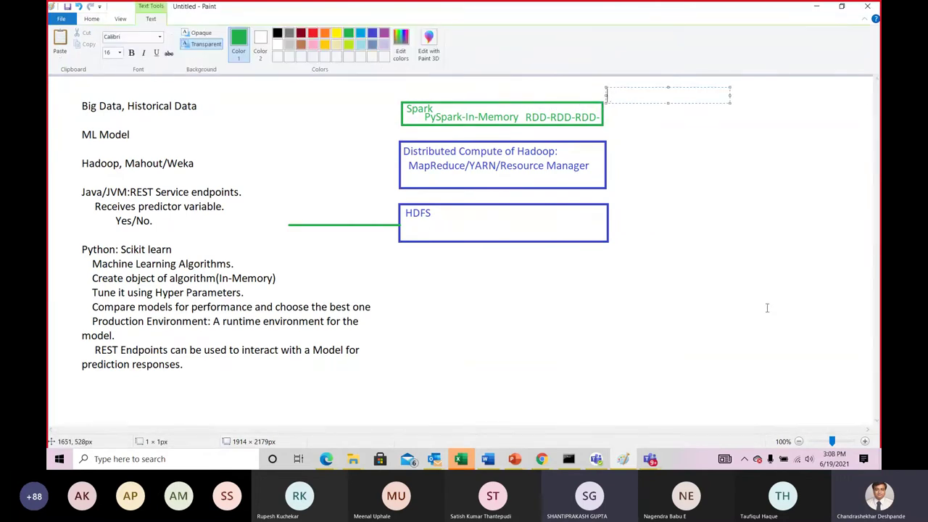
pyautogui.write('HDInsight')
pyautogui.press('Return')
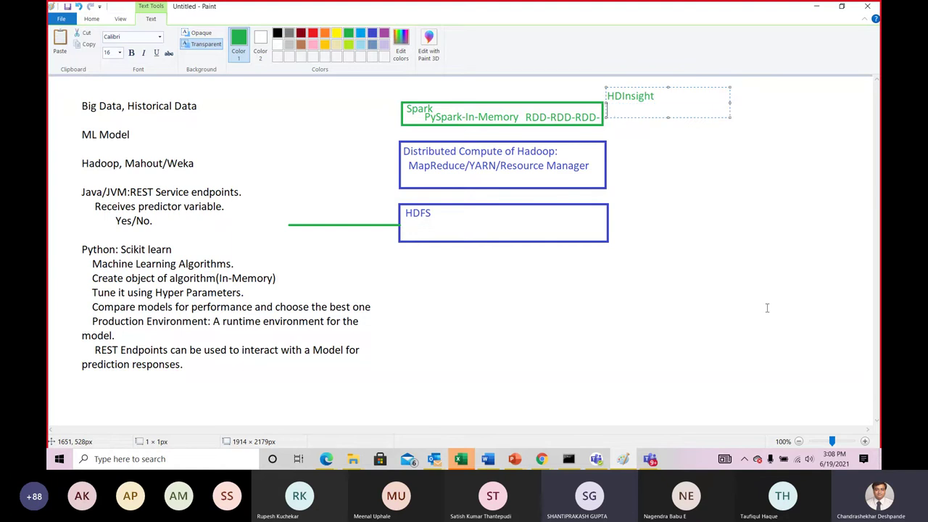
pyautogui.write('Databricks')
pyautogui.press('Return')
pyautogui.write('Sy')
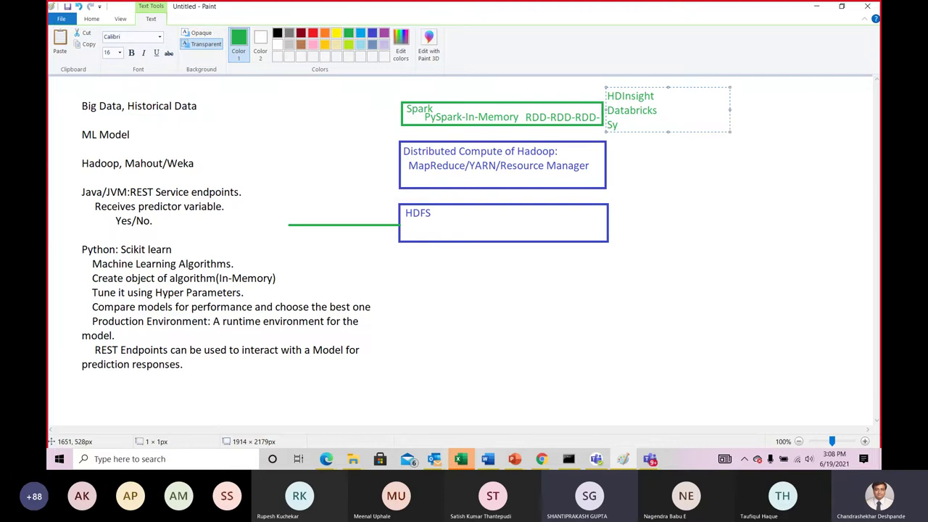
pyautogui.write('napse Spark')
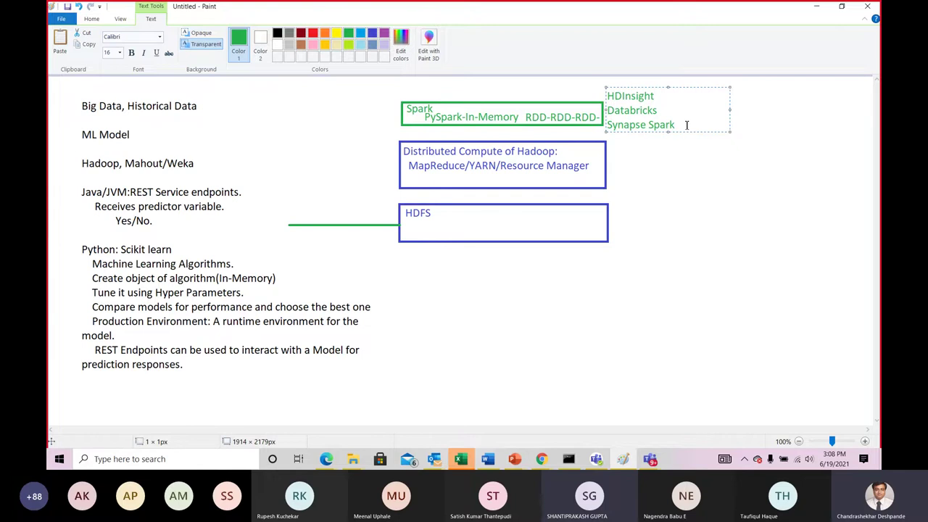
# Highlight the whole note beside the Spark box, and its HDInsight, Databricks and Synapse Spark lines one by one
pyautogui.moveTo(686, 126); pyautogui.dragTo(609, 95)
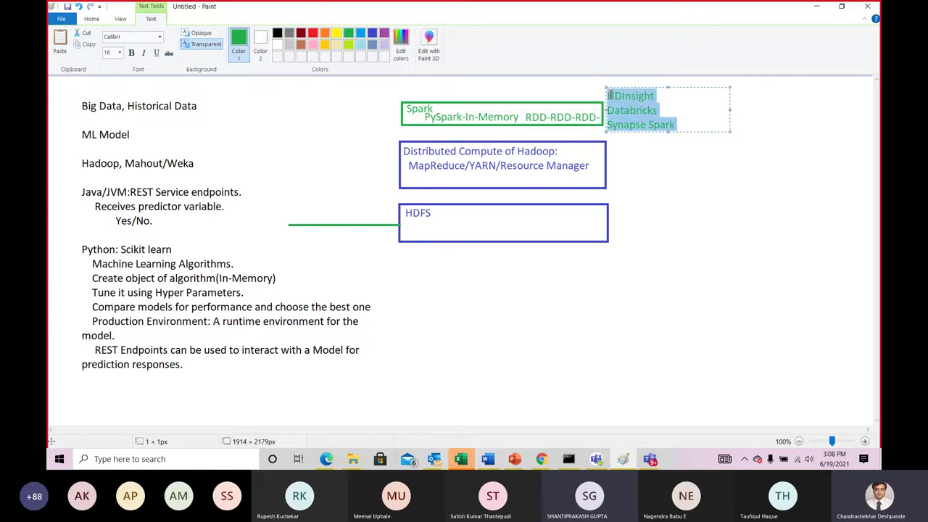
pyautogui.click(680, 113)
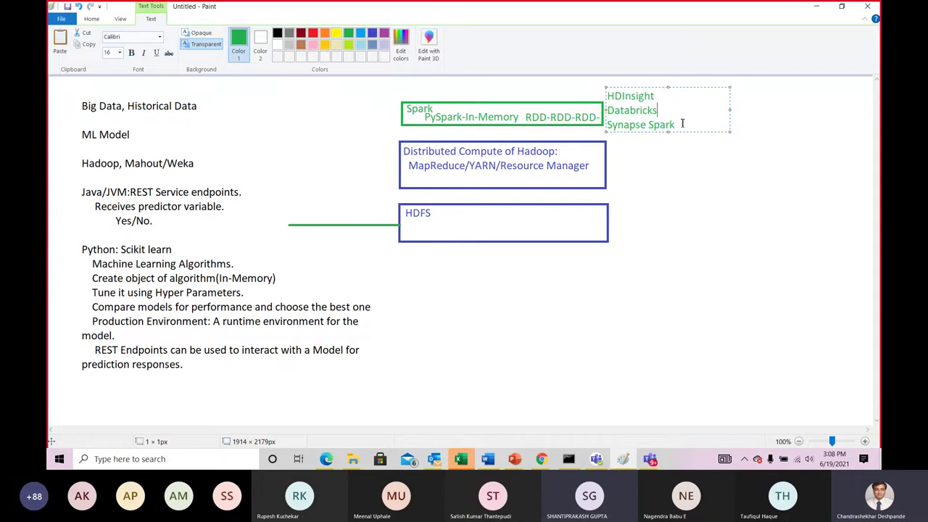
pyautogui.moveTo(681, 128); pyautogui.dragTo(606, 95)
pyautogui.click(703, 103)
pyautogui.moveTo(662, 96); pyautogui.dragTo(610, 97)
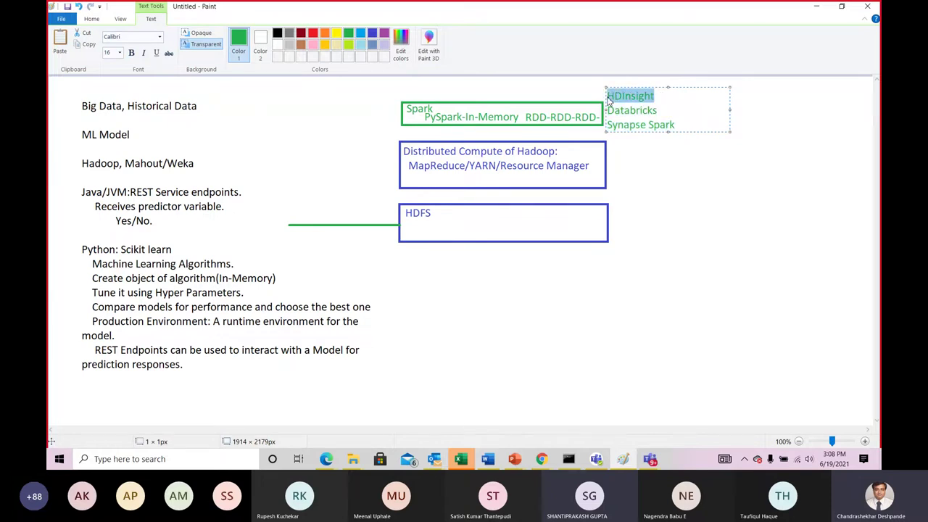
pyautogui.moveTo(661, 110); pyautogui.dragTo(607, 113)
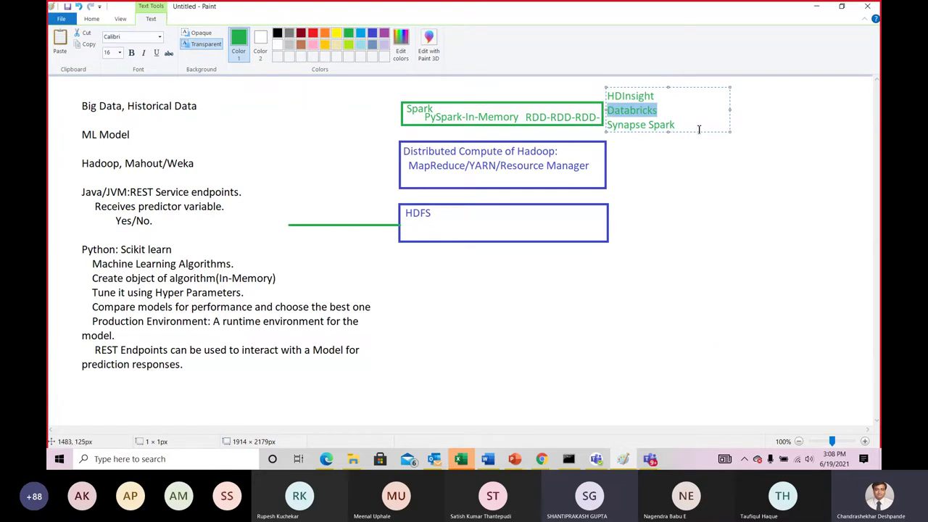
pyautogui.moveTo(680, 125); pyautogui.dragTo(605, 129)
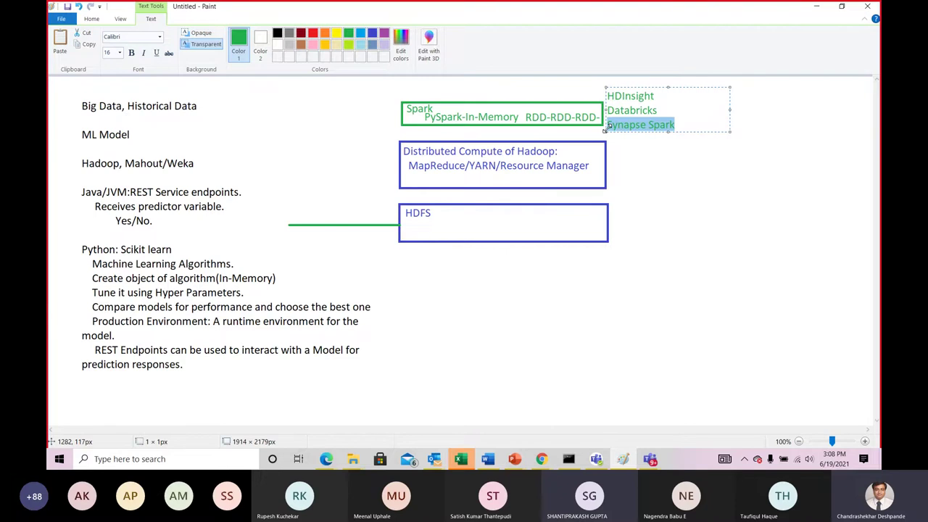
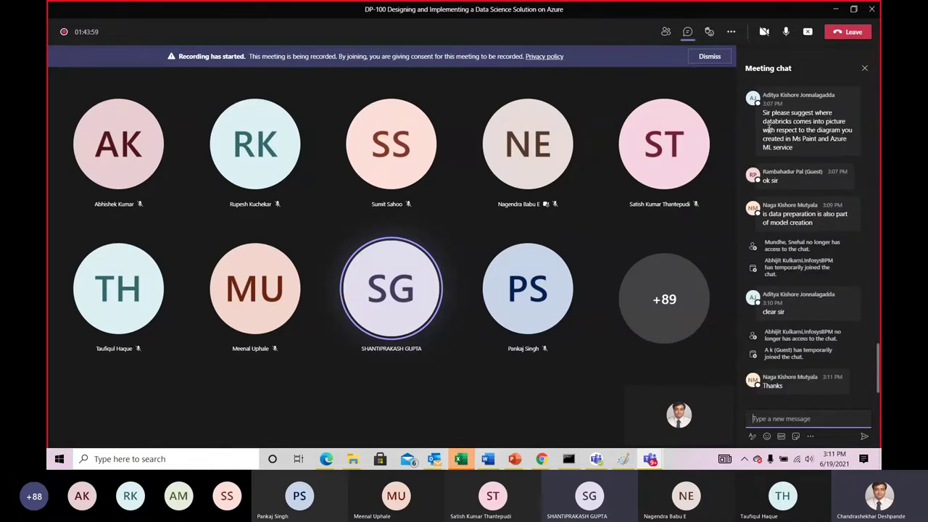
# Switch back to Azure Machine Learning studio in Chrome and open the LoanPredictions training pipeline draft from the Designer
pyautogui.hotkey('alt', 'Tab')
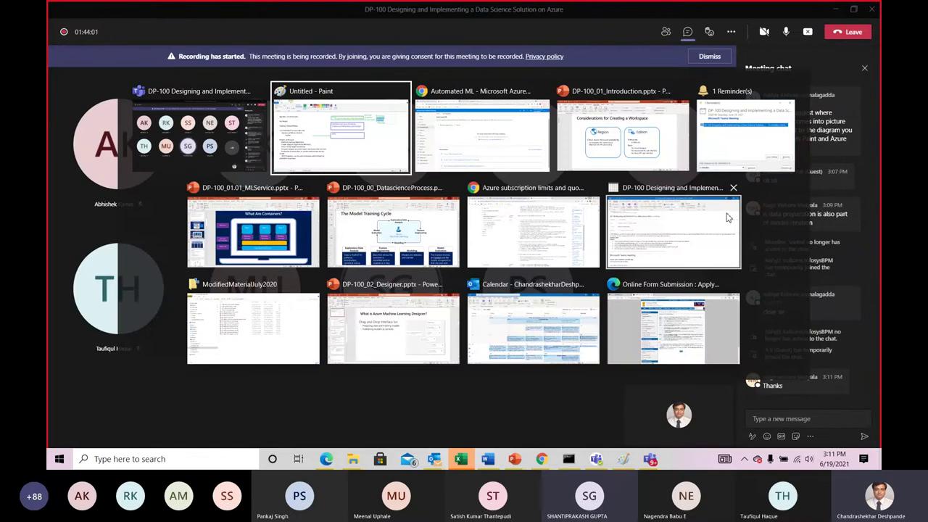
pyautogui.hotkey('alt', 'Tab')
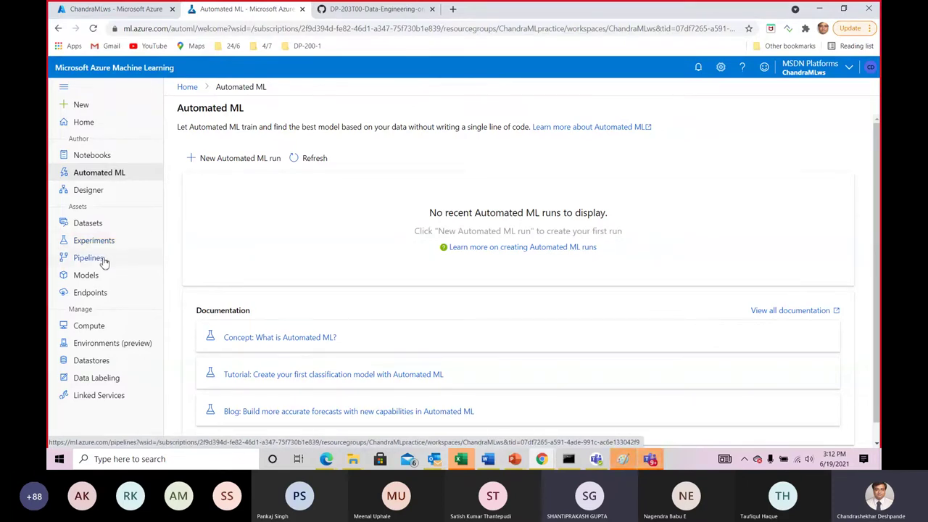
pyautogui.click(91, 190)
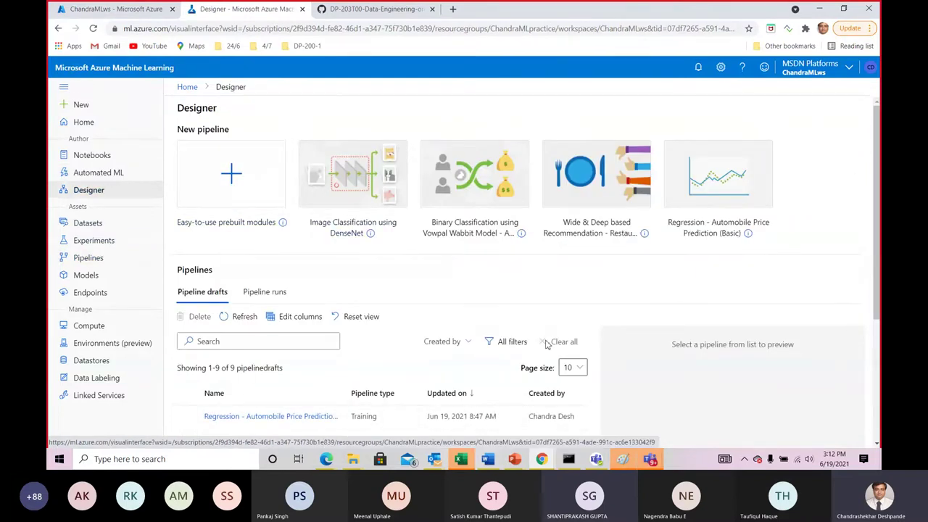
pyautogui.scroll(-1, 370, 379)
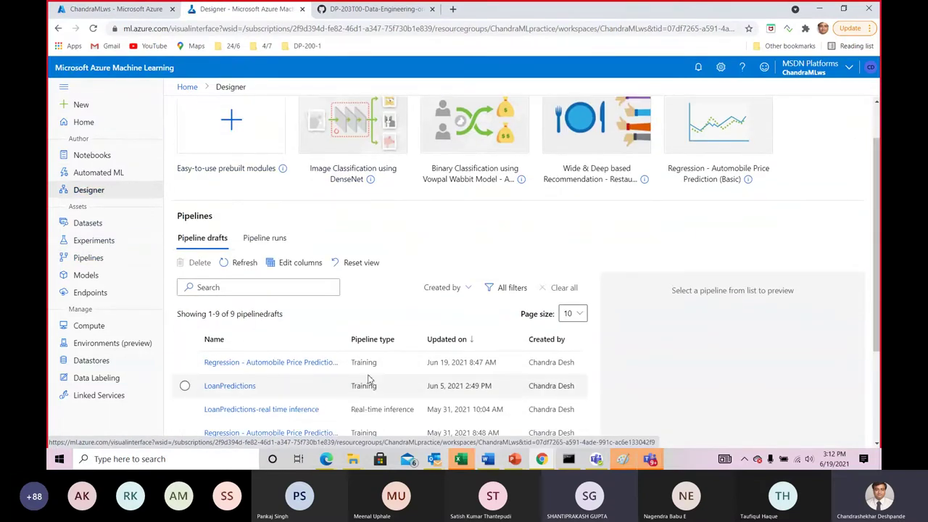
pyautogui.click(242, 385)
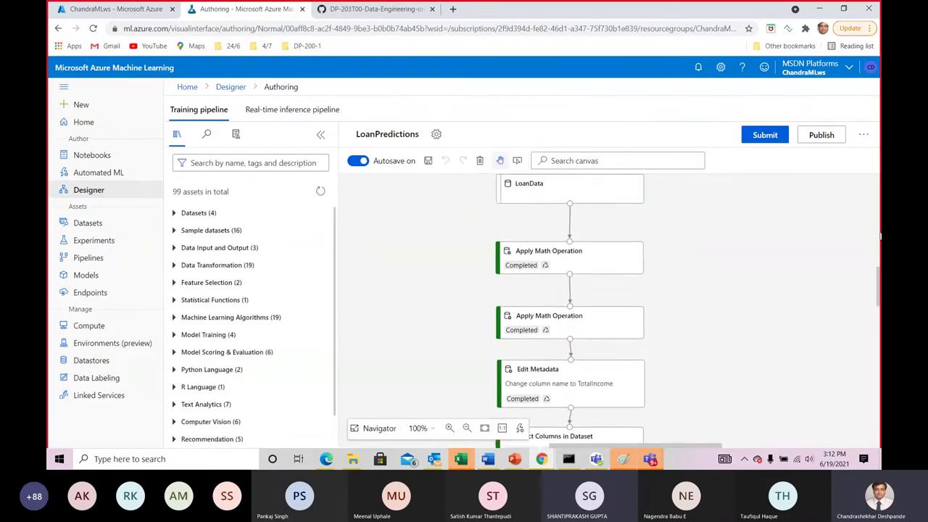
# Examine the LoanPredictions pipeline flow on the canvas, from the LoanData dataset through data preparation and Train Model to Evaluate Model
pyautogui.scroll(-3, 880, 236)
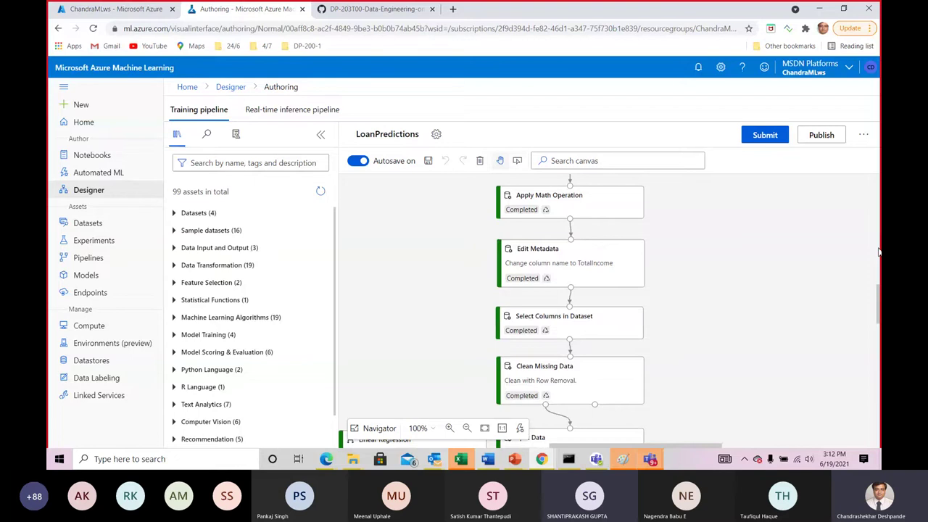
pyautogui.scroll(2, 879, 252)
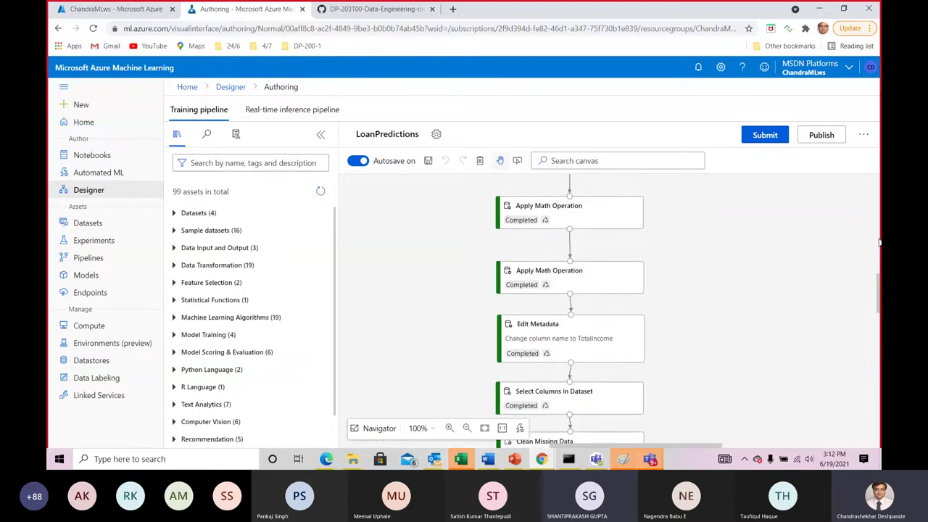
pyautogui.scroll(-1, 879, 243)
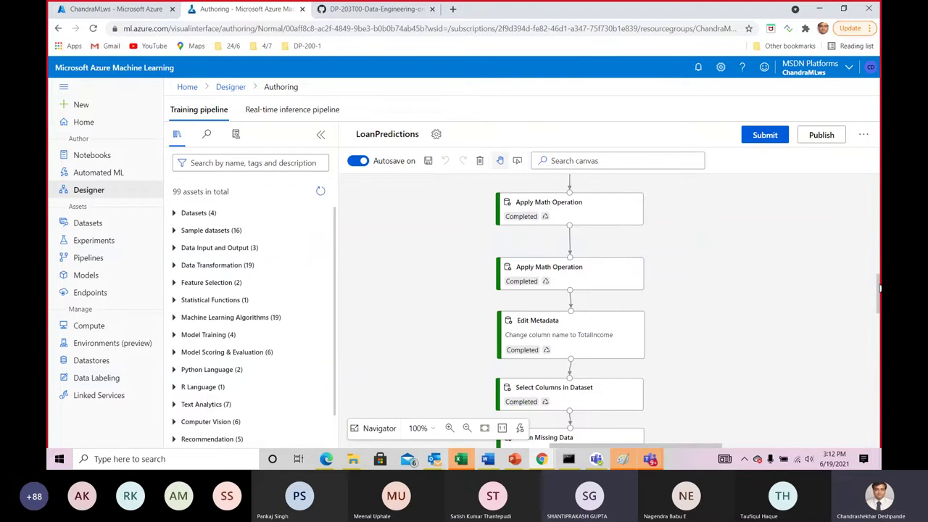
pyautogui.scroll(1, 880, 287)
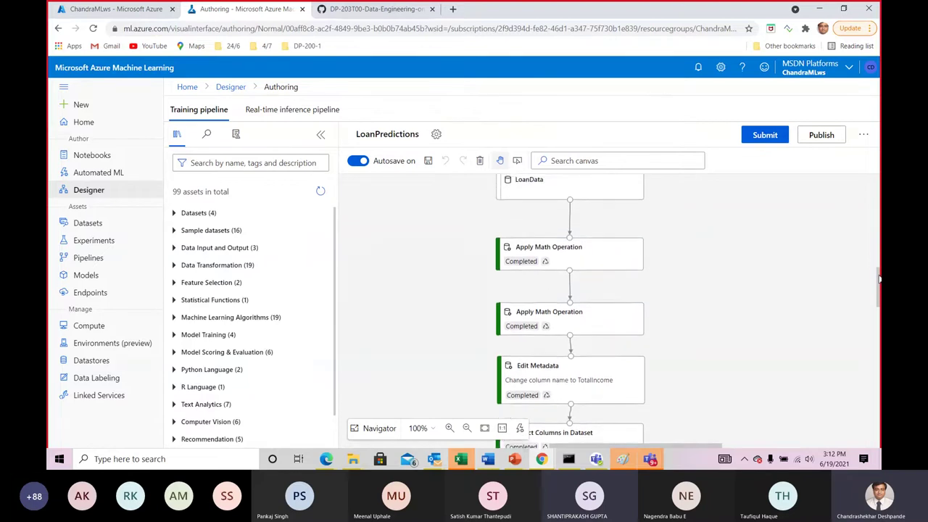
pyautogui.scroll(-1, 880, 282)
pyautogui.scroll(2, 880, 281)
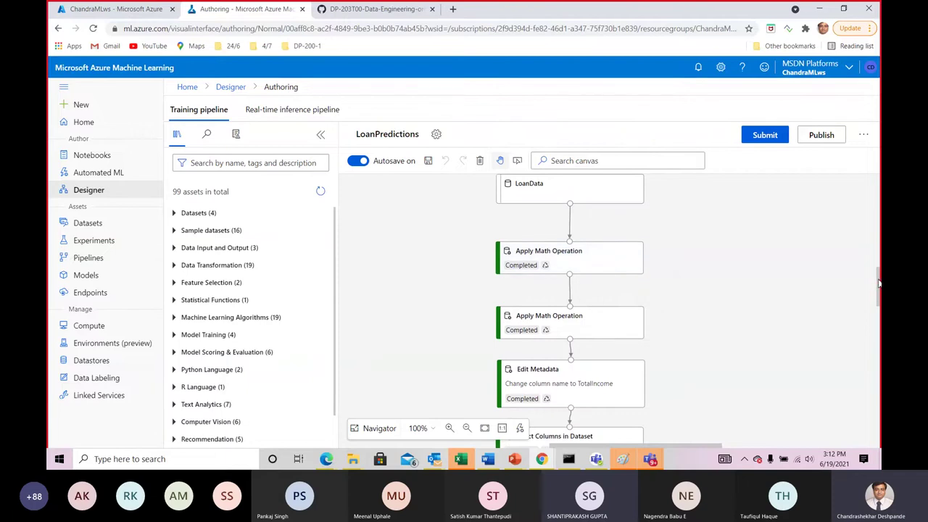
pyautogui.scroll(-1, 880, 287)
pyautogui.scroll(-4, 880, 288)
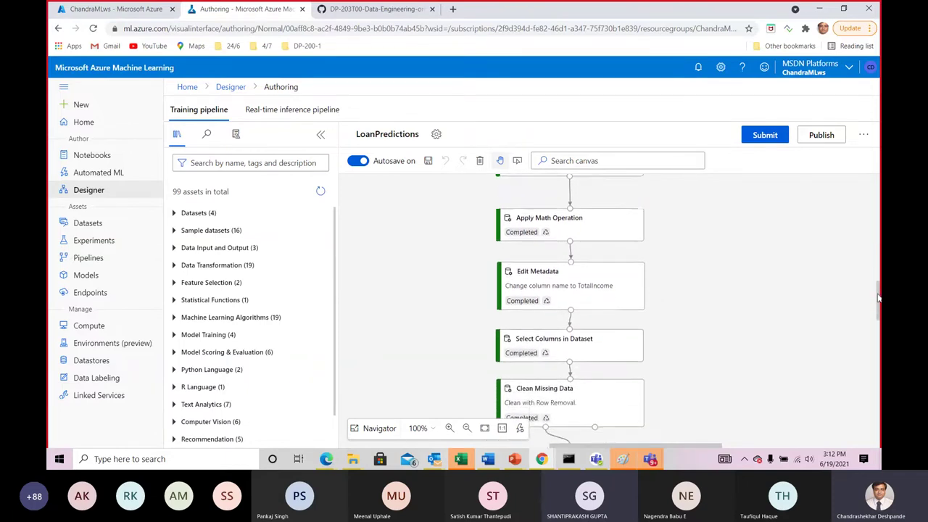
pyautogui.scroll(-2, 878, 298)
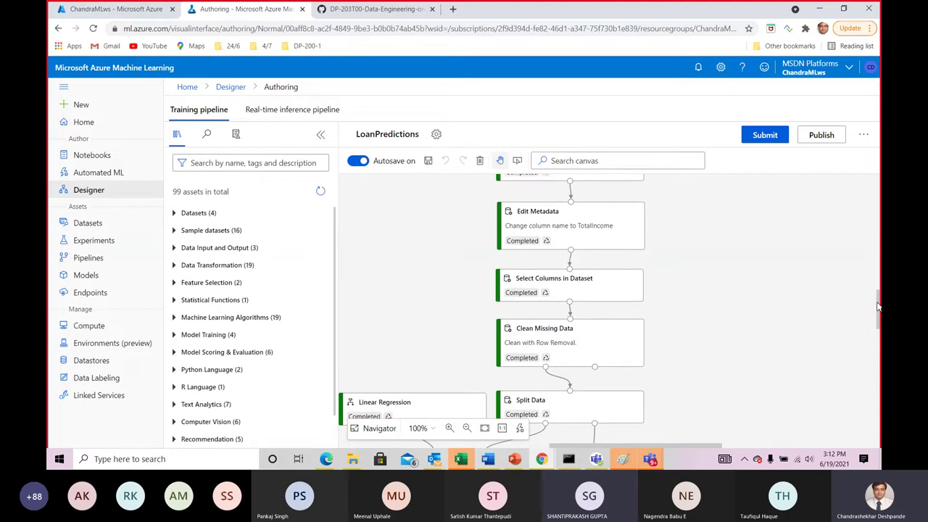
pyautogui.scroll(-1, 790, 280)
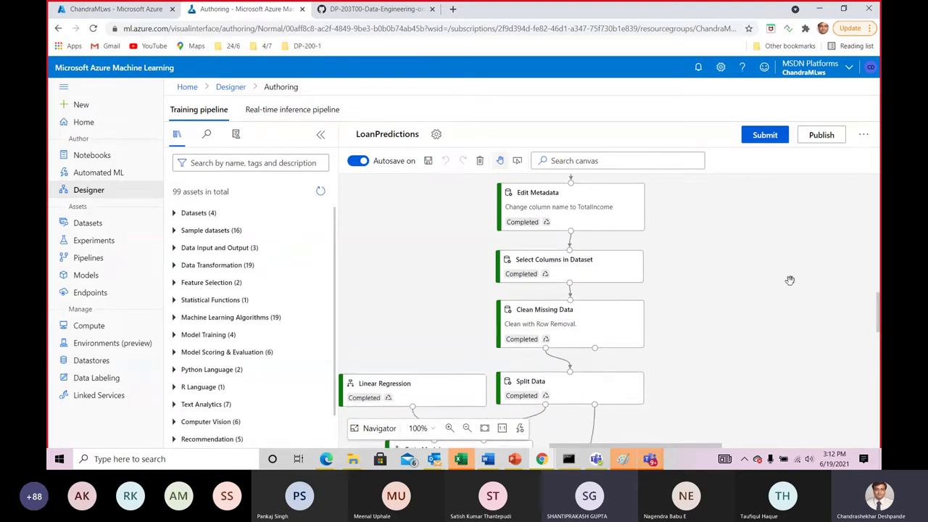
pyautogui.scroll(-6, 790, 280)
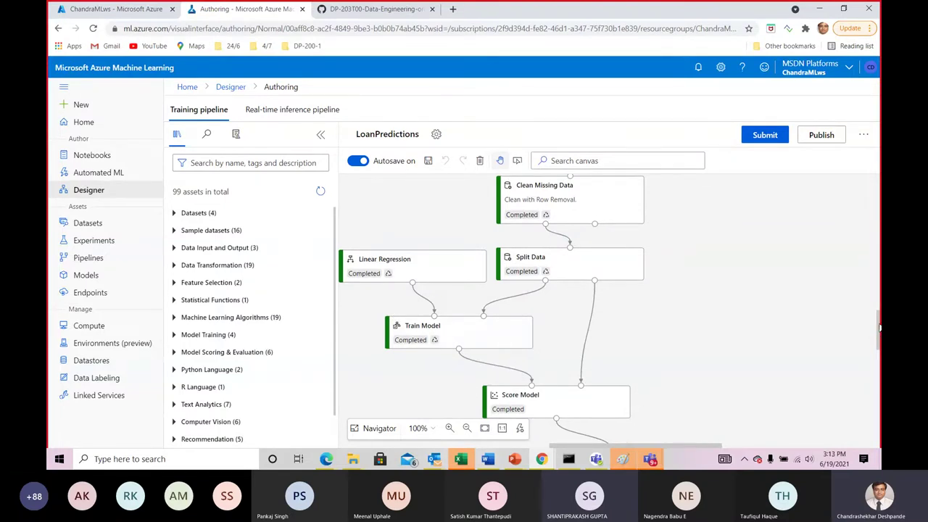
pyautogui.scroll(-2, 880, 333)
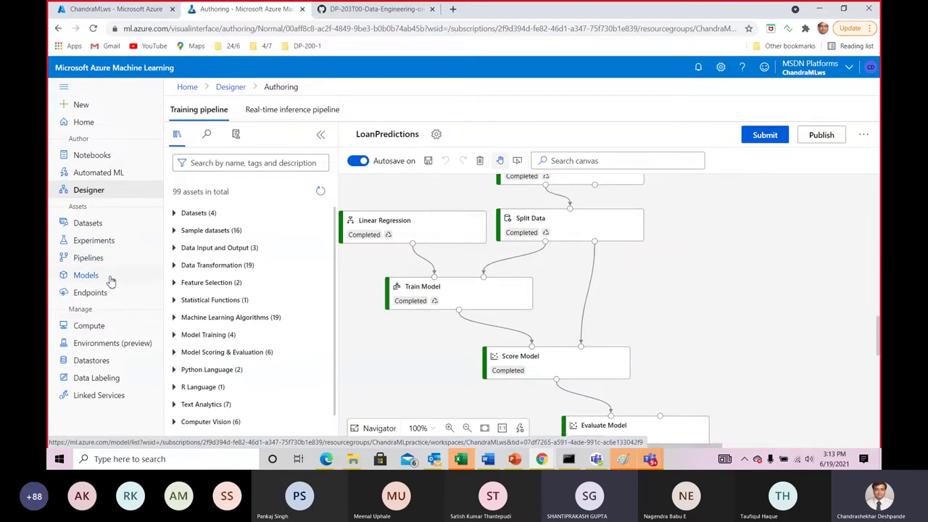
# Open the workspace's Compute page with its compute instances view
pyautogui.click(98, 333)
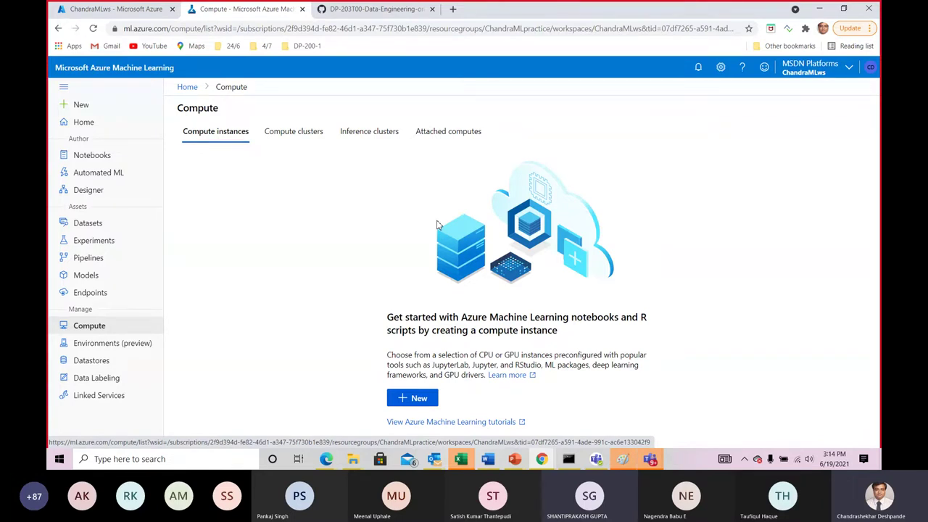
# Switch to the Teams meeting, read the latest questions in the meeting chat and mute the microphone
pyautogui.hotkey('alt', 'Tab')
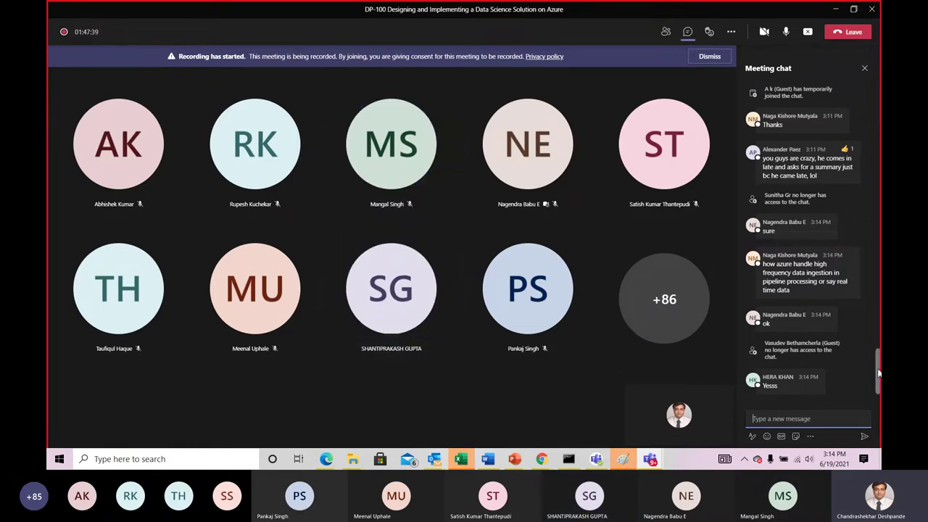
pyautogui.moveTo(879, 373); pyautogui.dragTo(876, 394)
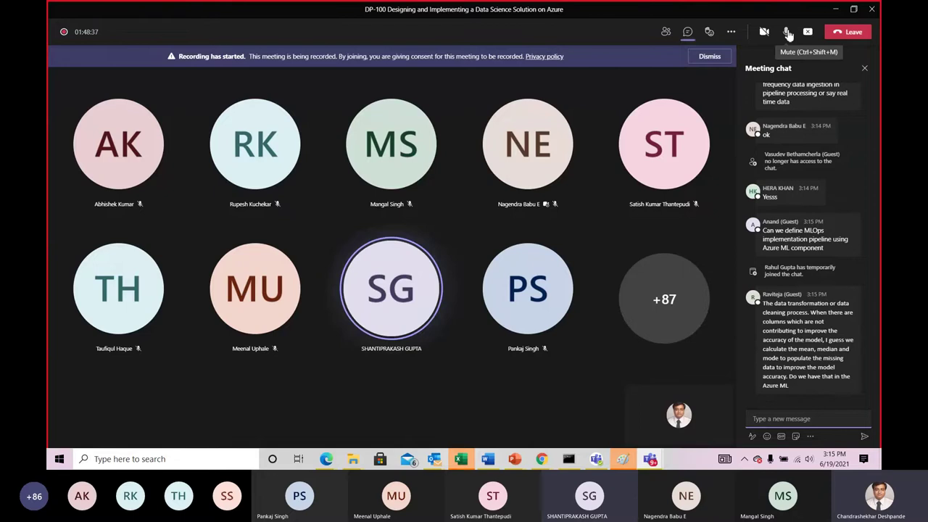
pyautogui.click(788, 33)
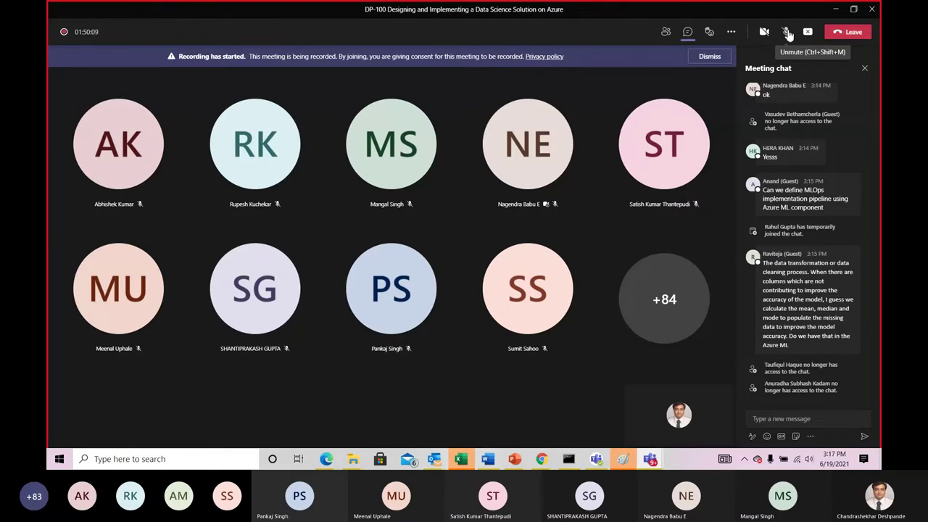
# Switch to the Azure portal in Chrome and look through the dp200, ChandraMLpractice and Tcs resource groups from the dashboard
pyautogui.hotkey('alt', 'Tab')
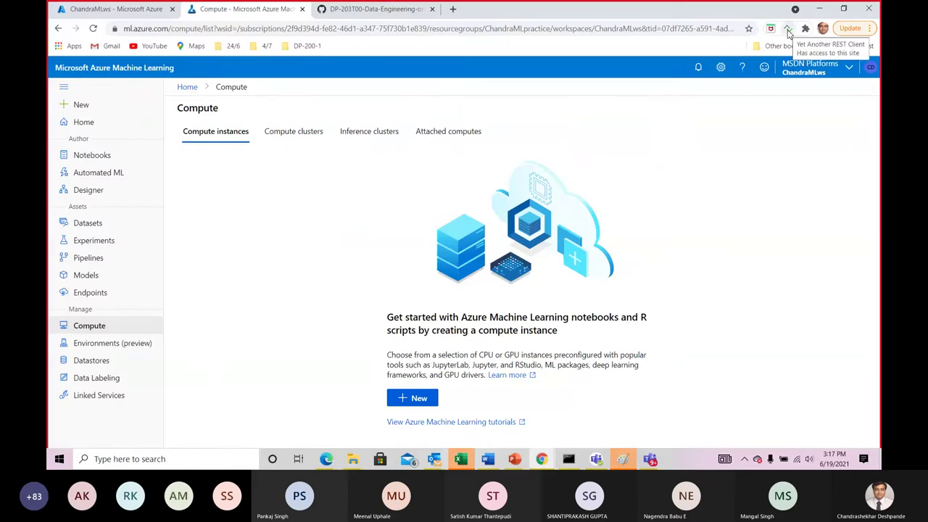
pyautogui.click(120, 13)
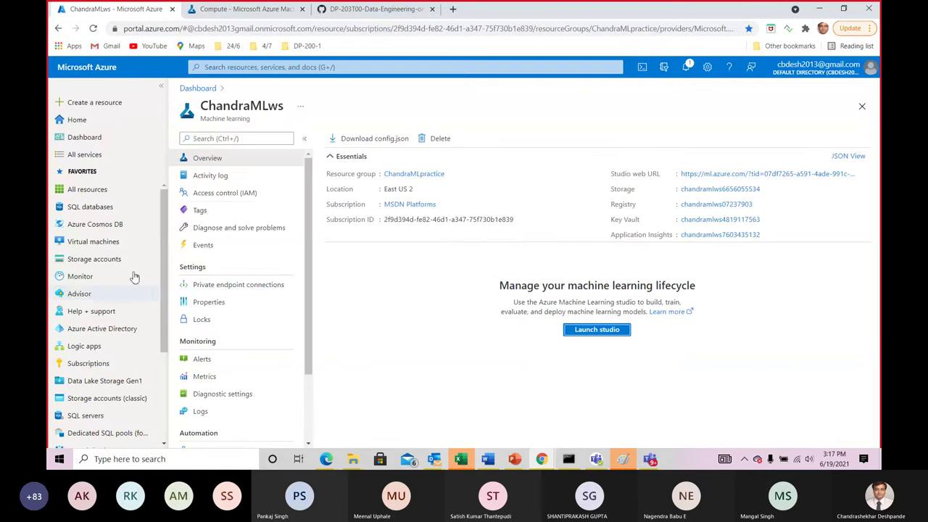
pyautogui.click(197, 89)
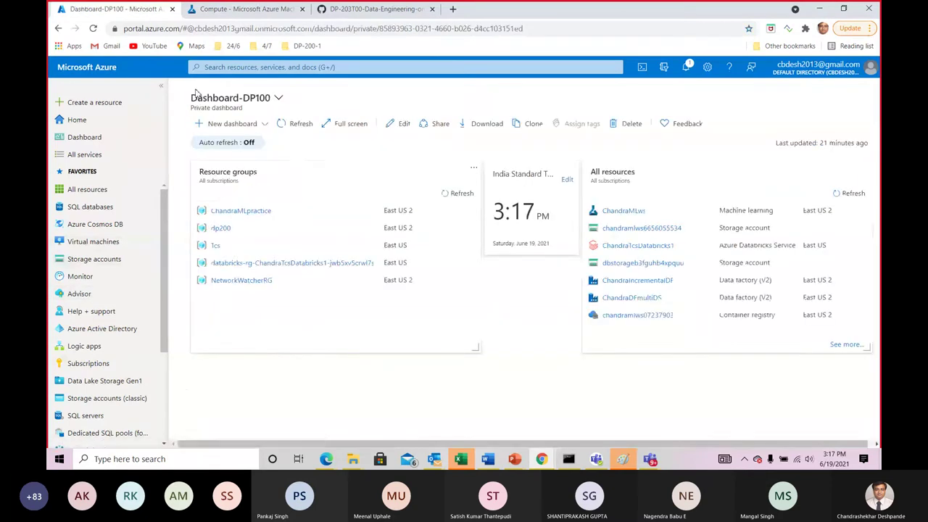
pyautogui.click(220, 228)
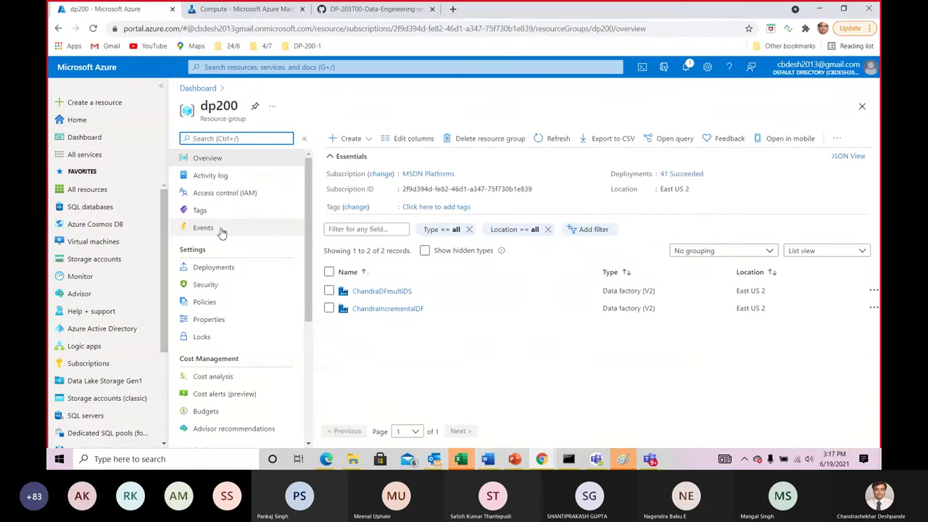
pyautogui.click(203, 90)
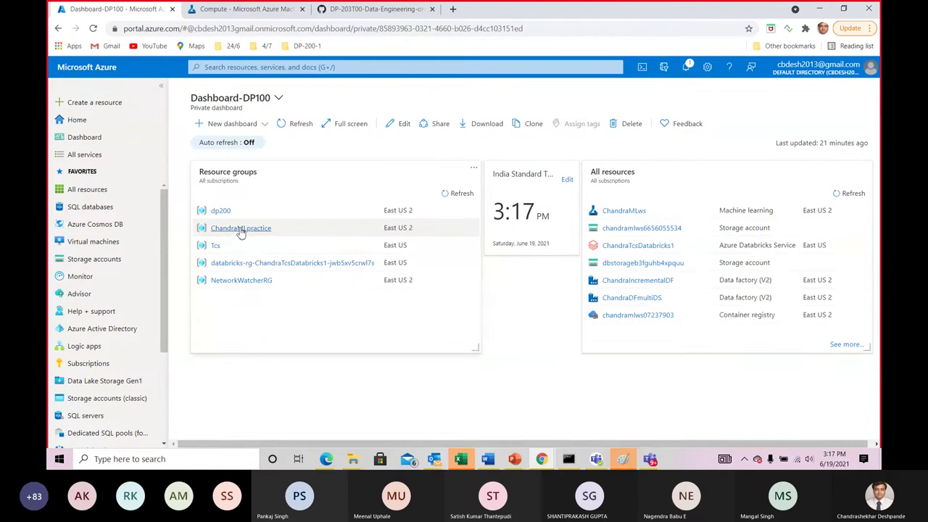
pyautogui.click(241, 229)
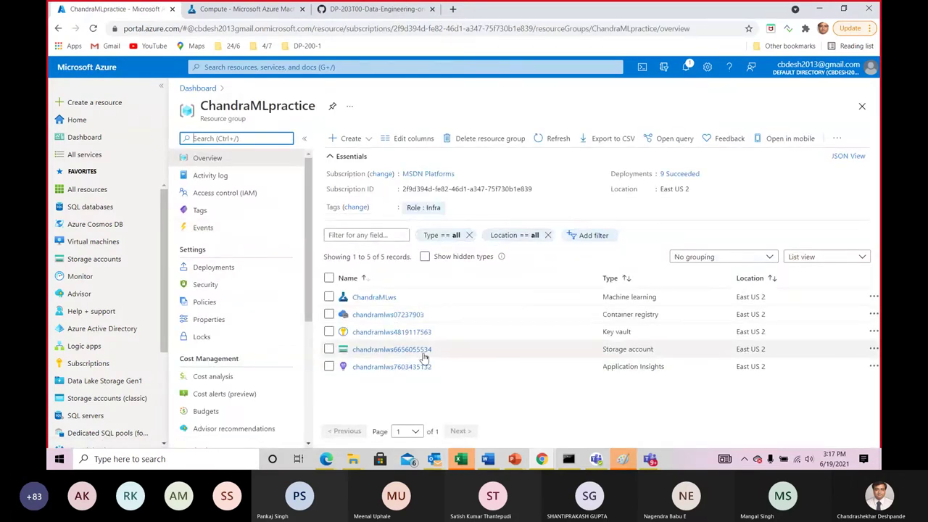
pyautogui.click(208, 93)
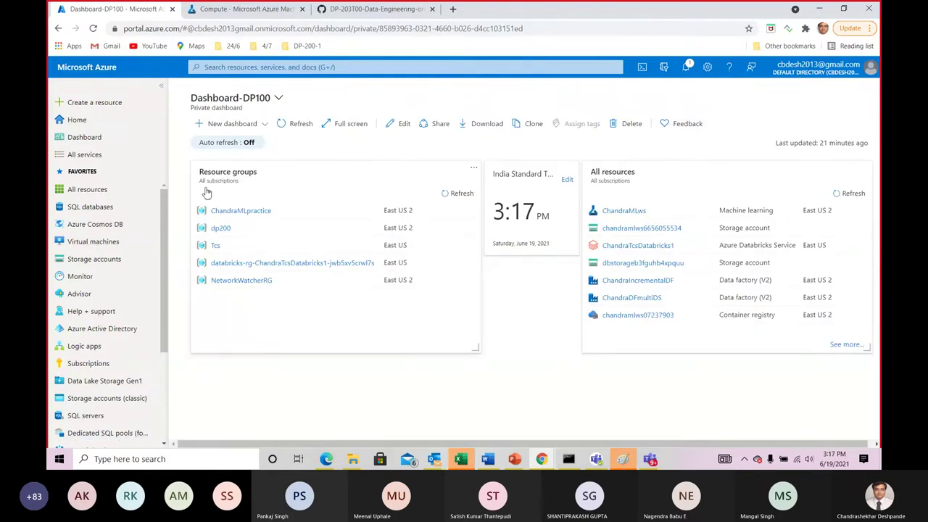
pyautogui.click(216, 247)
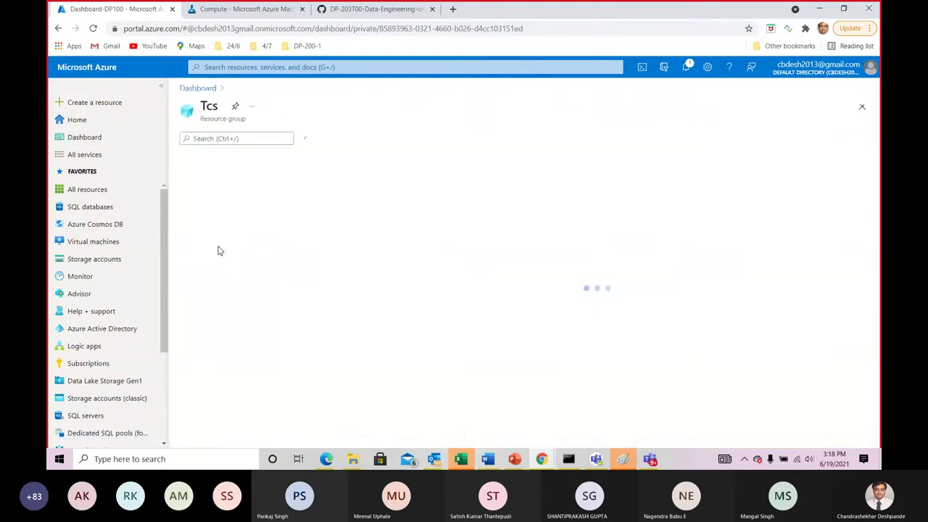
pyautogui.click(199, 87)
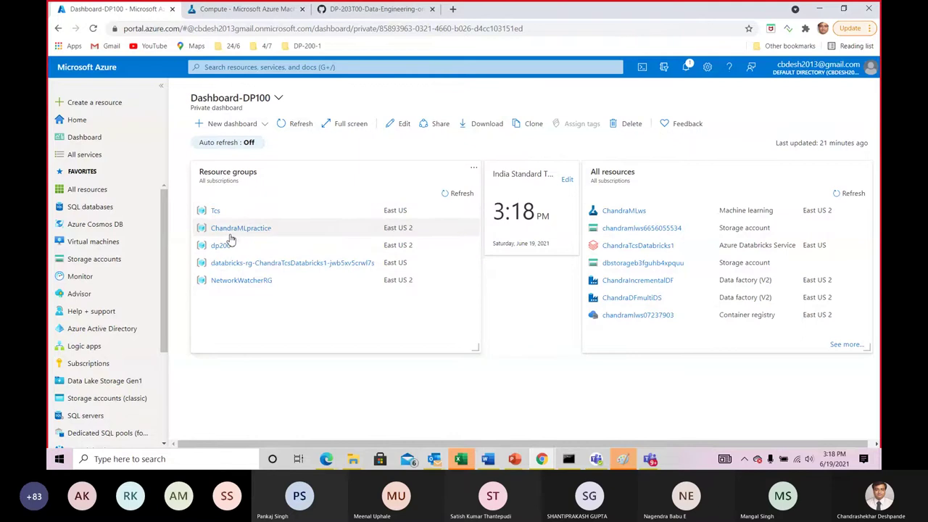
# Open the storage account in the ChandraMLpractice resource group and view the contents of its sharedmaterial blob container
pyautogui.click(232, 230)
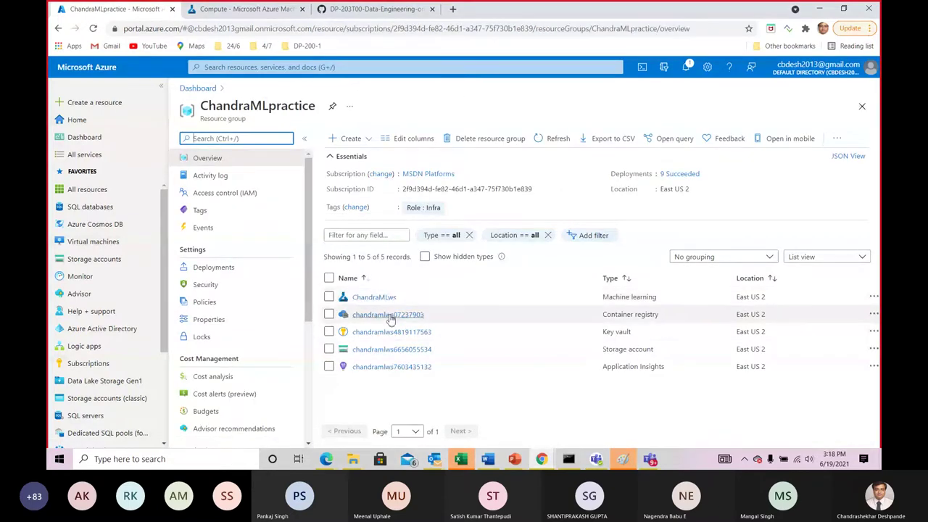
pyautogui.click(392, 349)
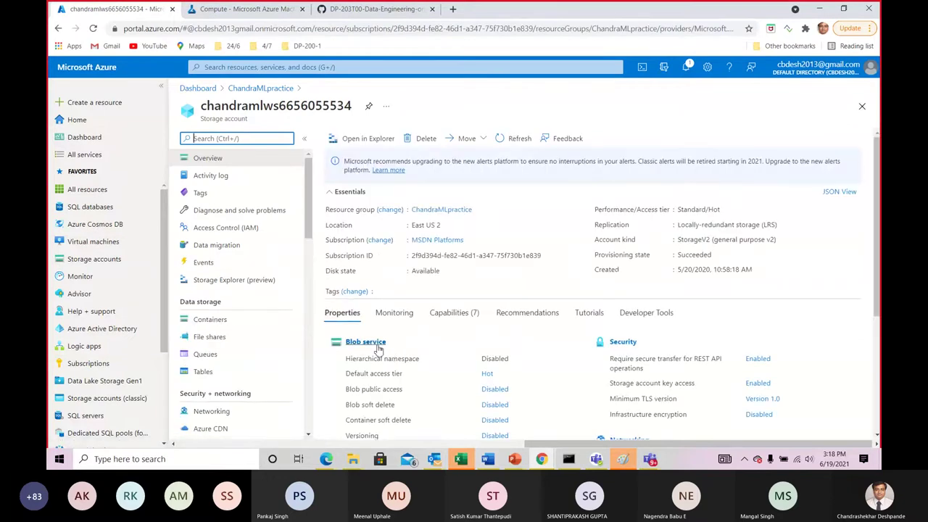
pyautogui.click(373, 346)
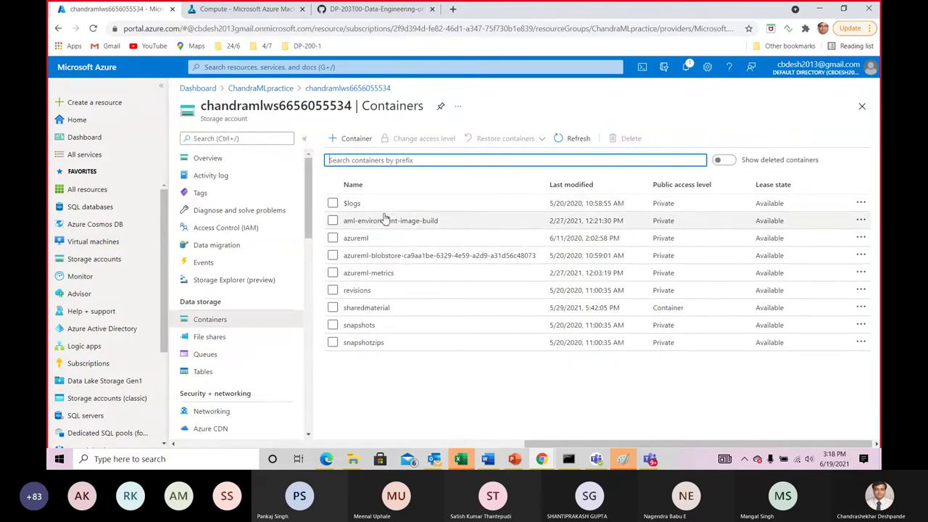
pyautogui.click(376, 308)
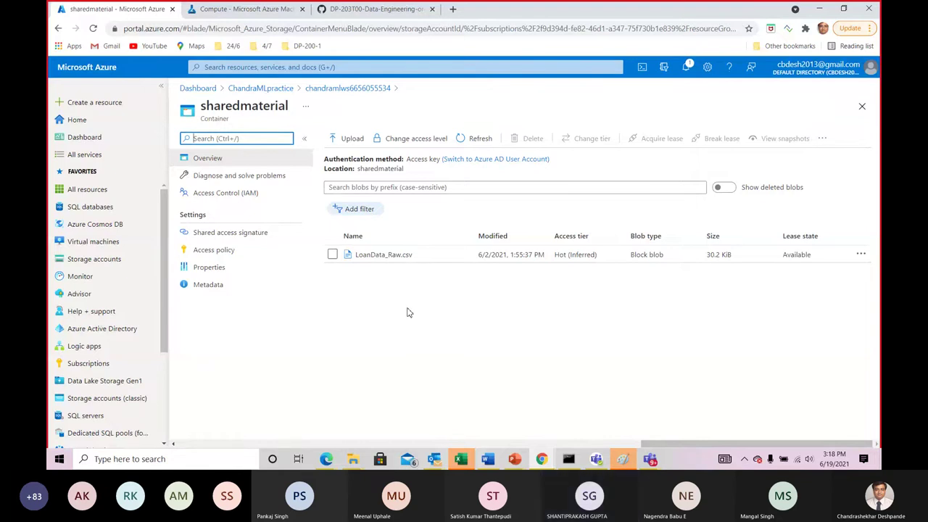
pyautogui.click(407, 313)
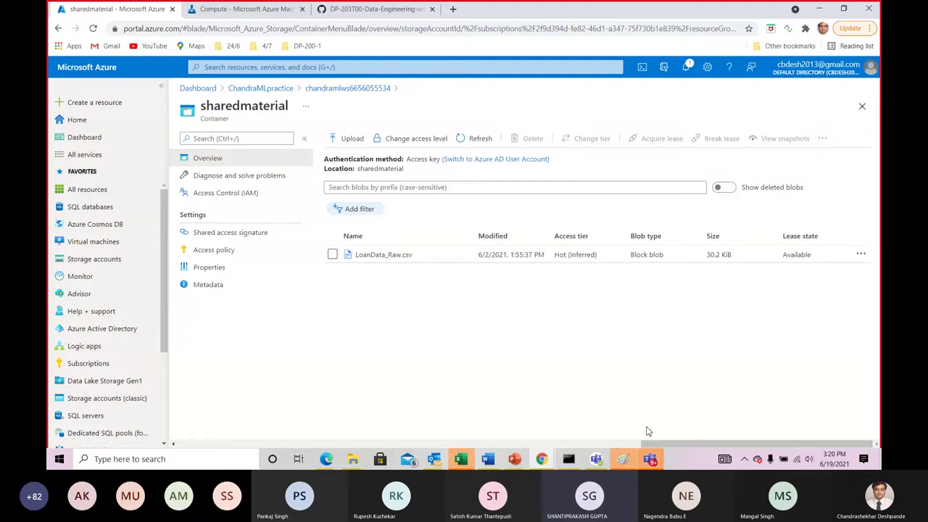
# Switch to the DP-100 Teams meeting, unmute the microphone and review the chat from the earlier questions to the newest messages
pyautogui.moveTo(650, 464)
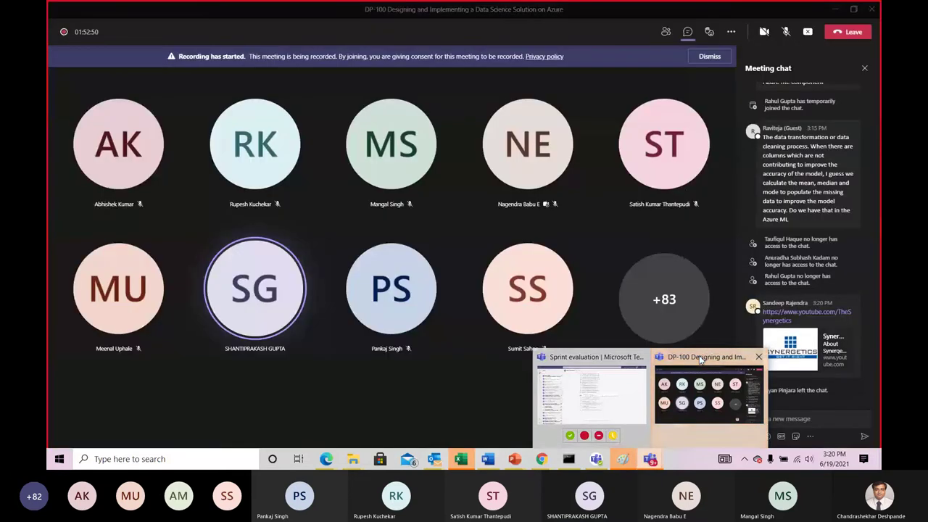
pyautogui.click(701, 358)
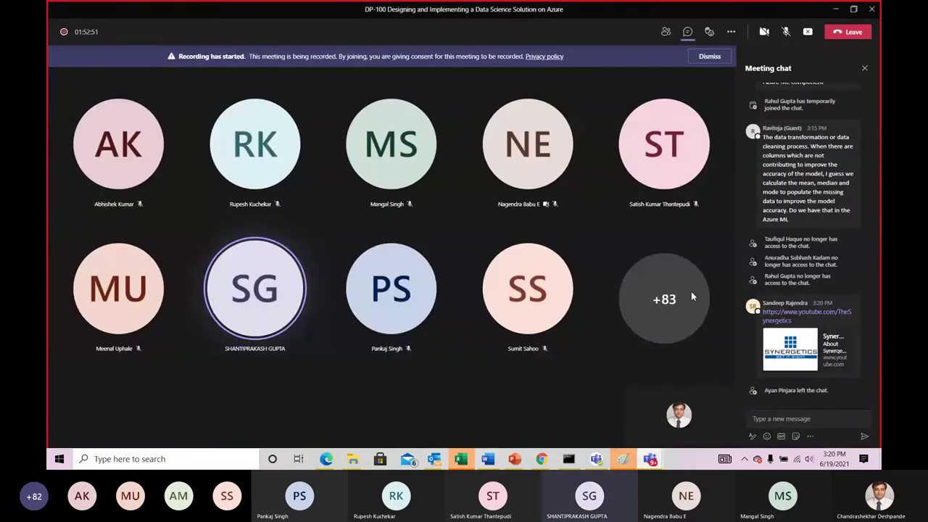
pyautogui.click(784, 31)
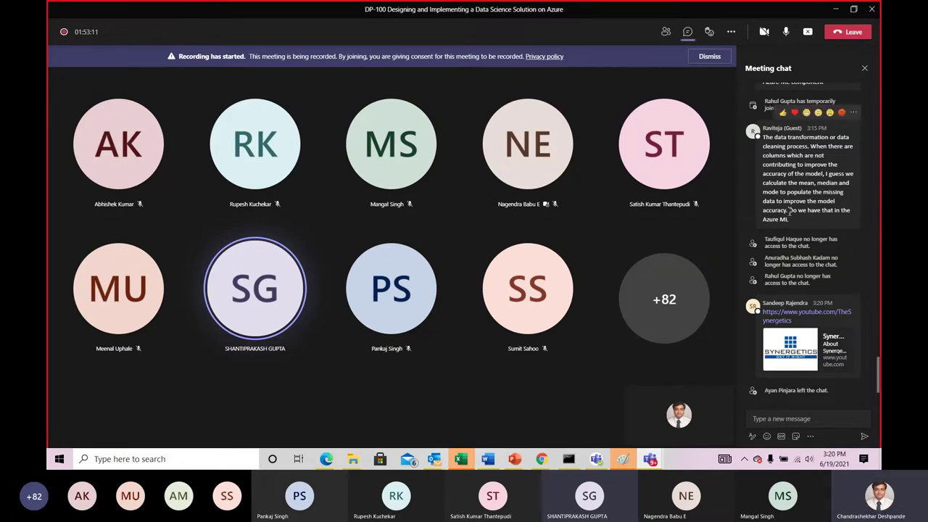
pyautogui.moveTo(879, 384)
pyautogui.mouseDown()
pyautogui.moveTo(874, 357)
pyautogui.moveTo(873, 374)
pyautogui.mouseUp()
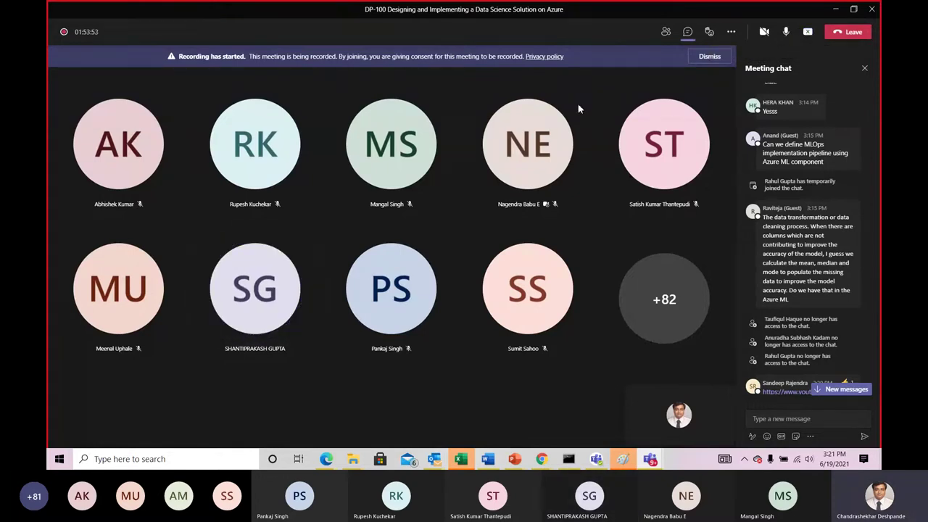
pyautogui.click(837, 395)
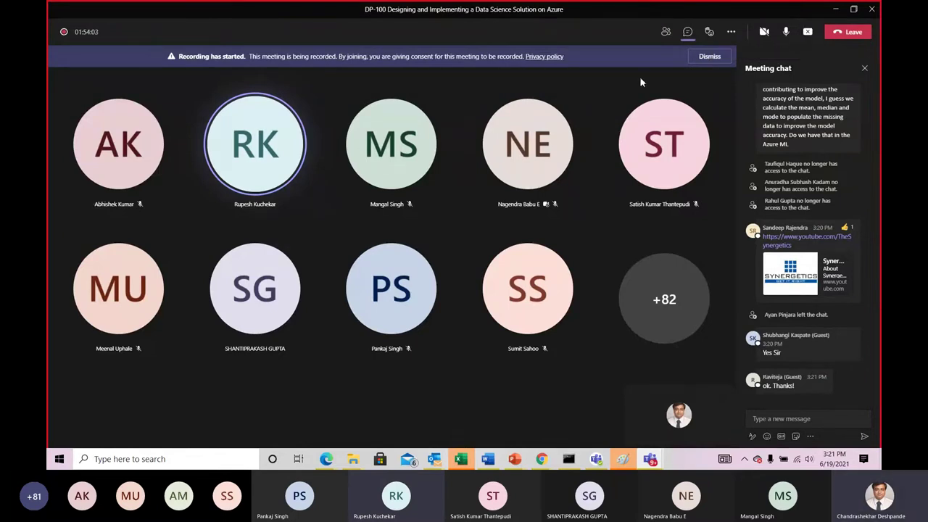
# Switch back to Azure Machine Learning studio in Chrome and start creating a new compute cluster
pyautogui.hotkey('alt', 'Tab')
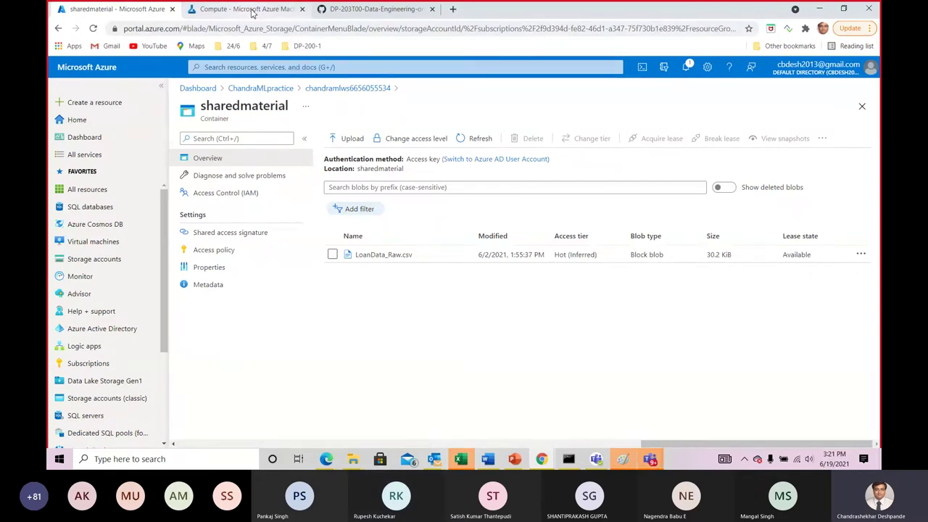
pyautogui.click(253, 10)
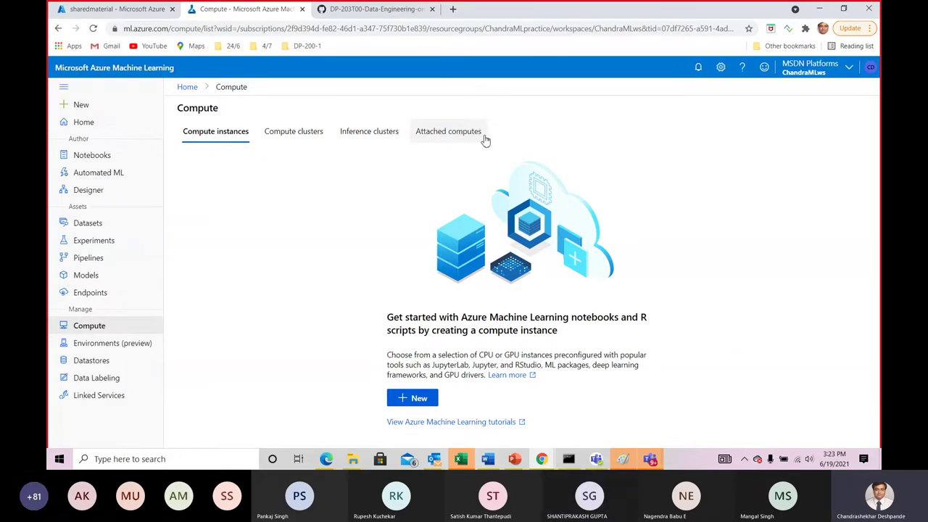
pyautogui.click(306, 131)
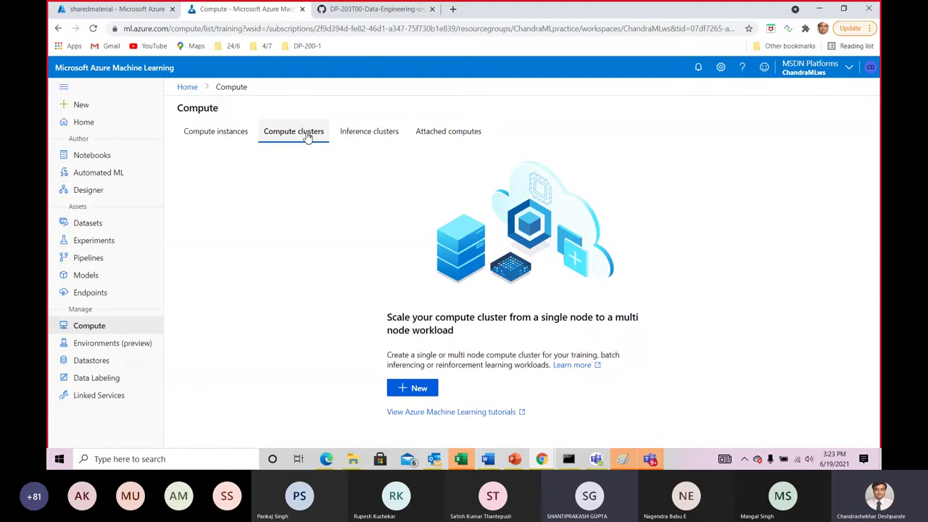
pyautogui.click(420, 391)
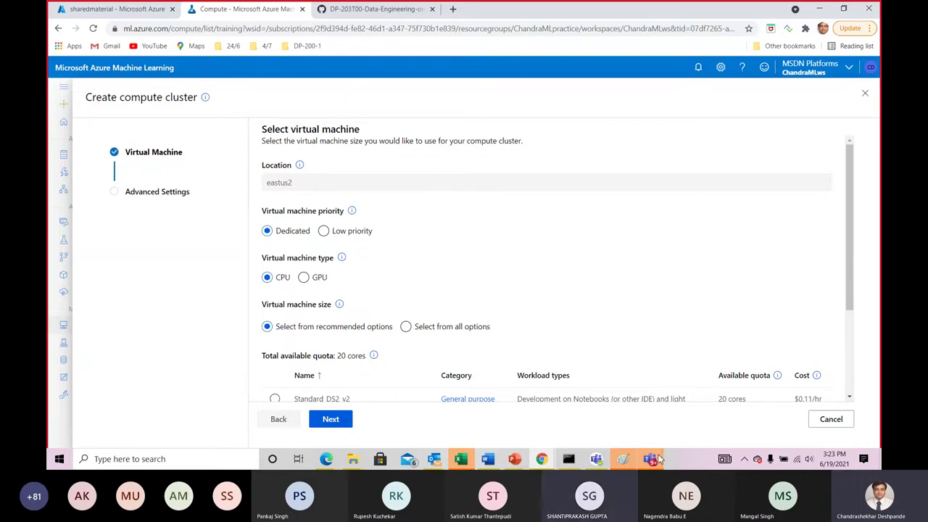
# Check the newest messages in the Teams meeting chat and return to the compute cluster setup in Chrome
pyautogui.moveTo(651, 459)
pyautogui.click(695, 377)
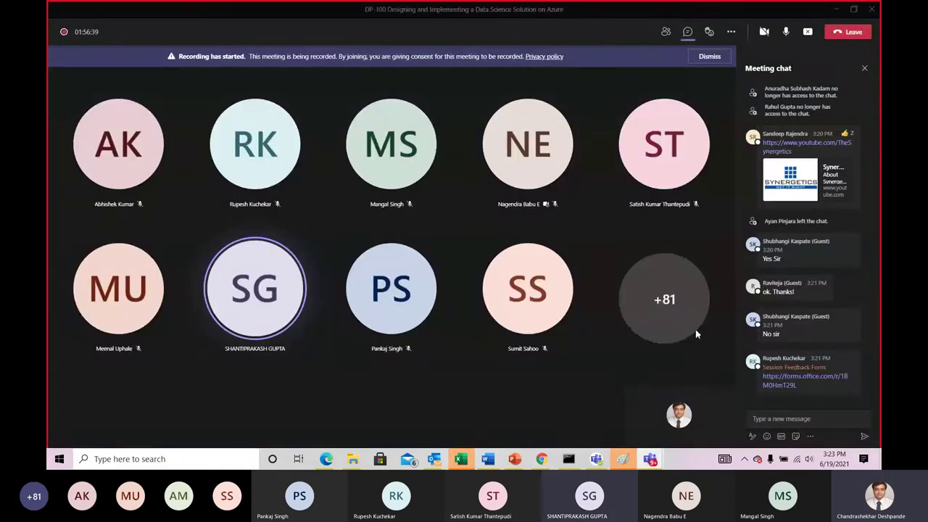
pyautogui.hotkey('alt', 'Tab')
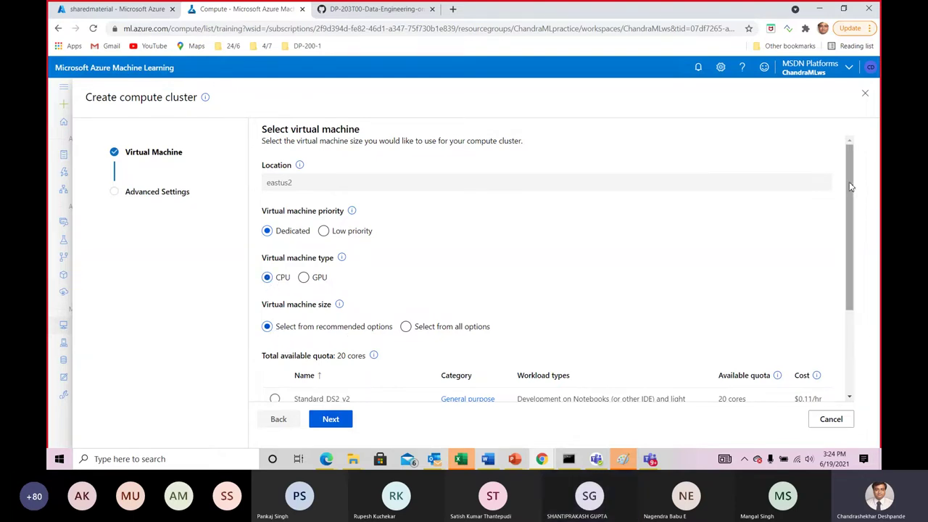
# Choose the Standard_DS3_v2 virtual machine size for the cluster and name the compute chandracompute
pyautogui.moveTo(854, 194); pyautogui.dragTo(868, 274)
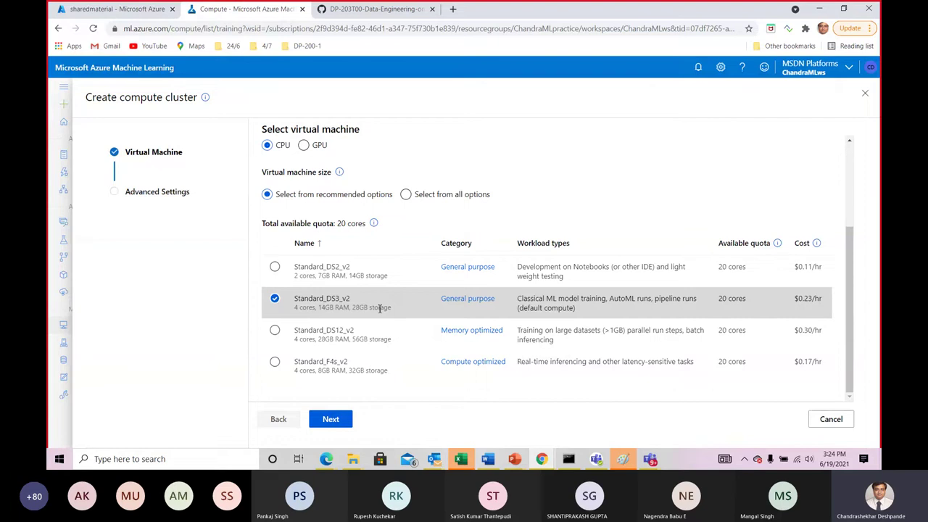
pyautogui.click(335, 420)
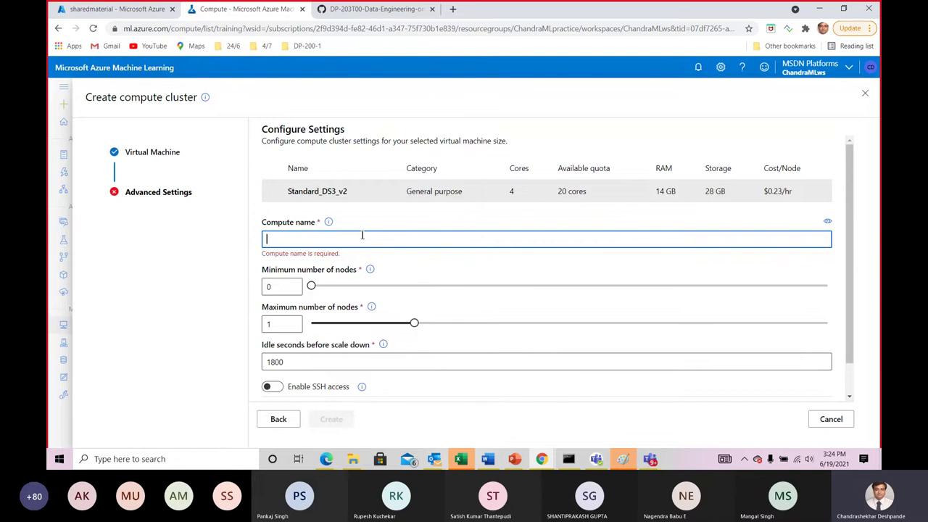
pyautogui.write('chandra')
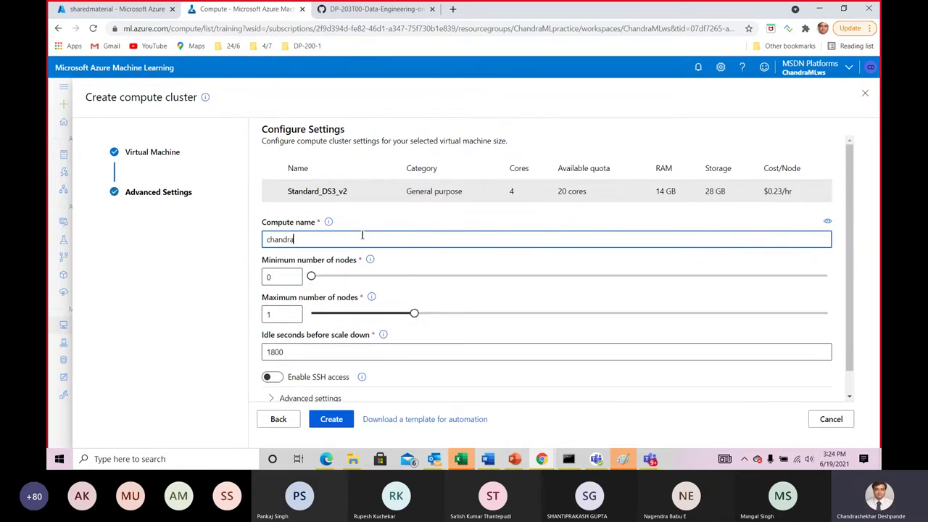
pyautogui.write('compute')
pyautogui.click(216, 296)
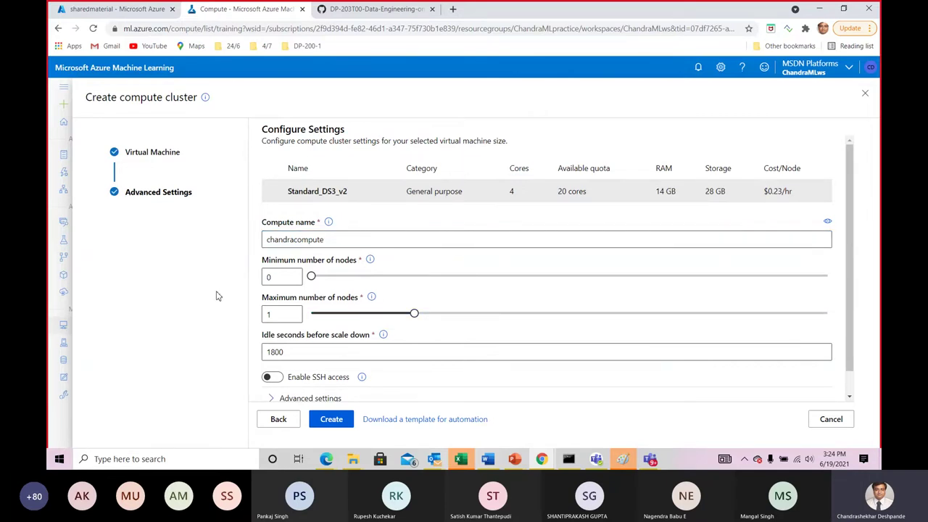
# Set both the minimum and the maximum number of nodes of the compute cluster to 2
pyautogui.click(294, 274)
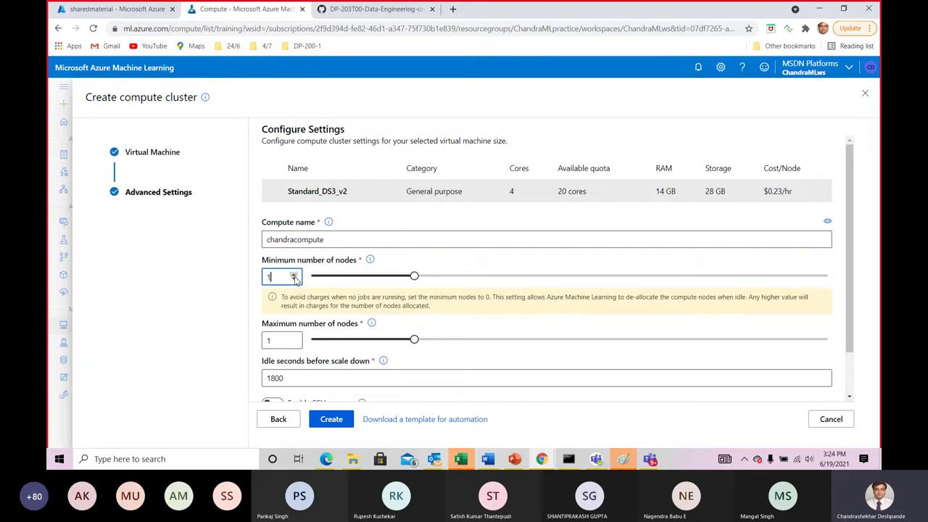
pyautogui.click(294, 276)
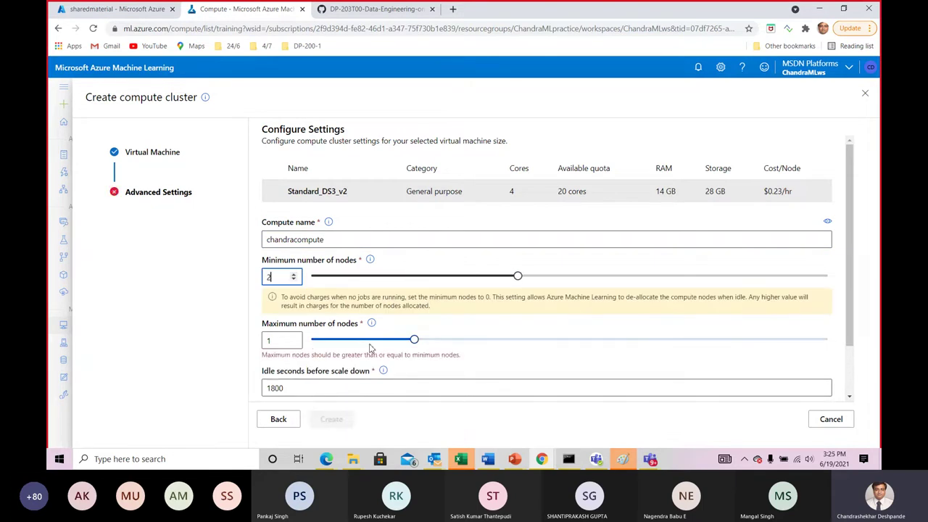
pyautogui.click(417, 343)
pyautogui.moveTo(417, 343); pyautogui.dragTo(483, 352)
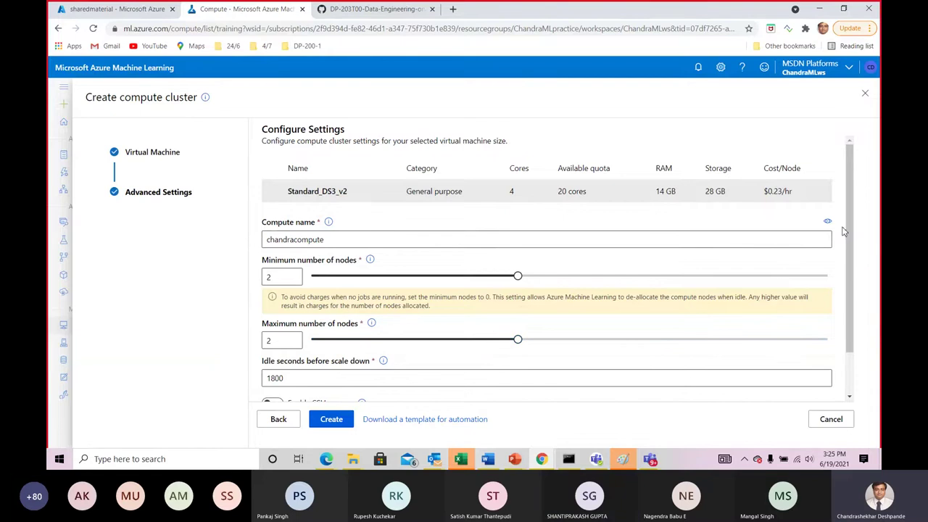
# Check the remaining settings, including the idle time before scale down, and create the compute cluster
pyautogui.scroll(-1, 850, 179)
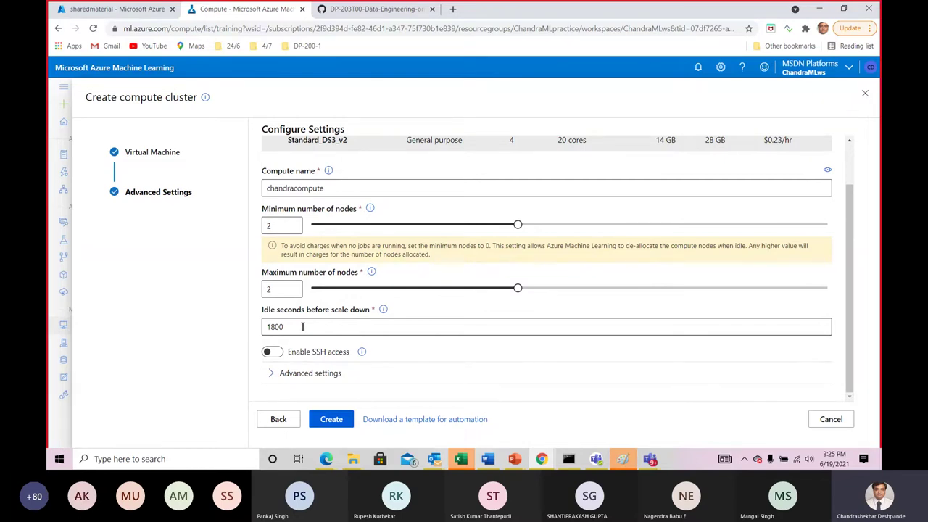
pyautogui.click(336, 424)
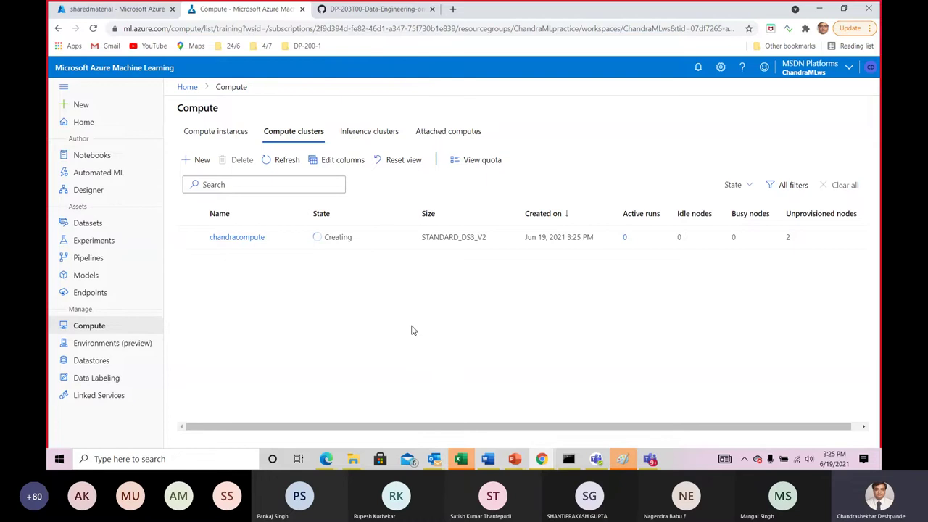
# View the Designer page and the list of datastores, and switch to the sharedmaterial container in the Azure portal
pyautogui.click(103, 193)
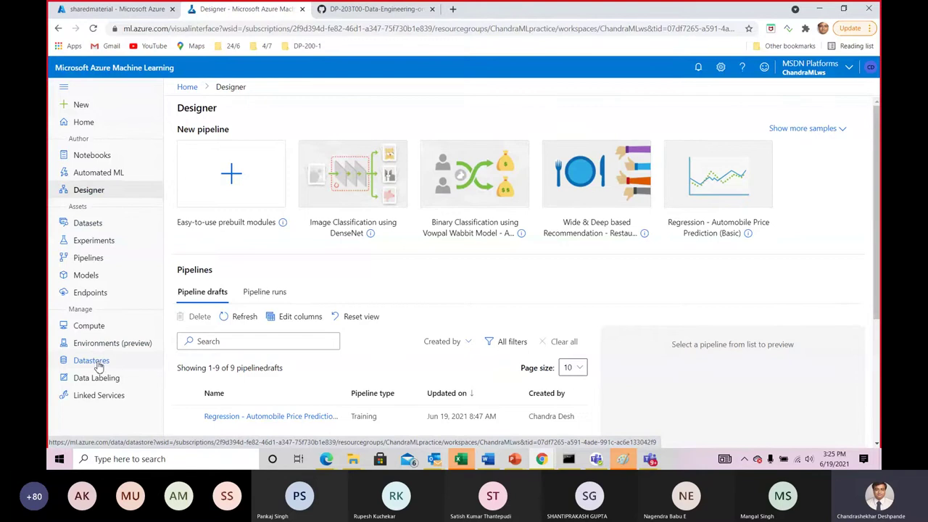
pyautogui.click(94, 366)
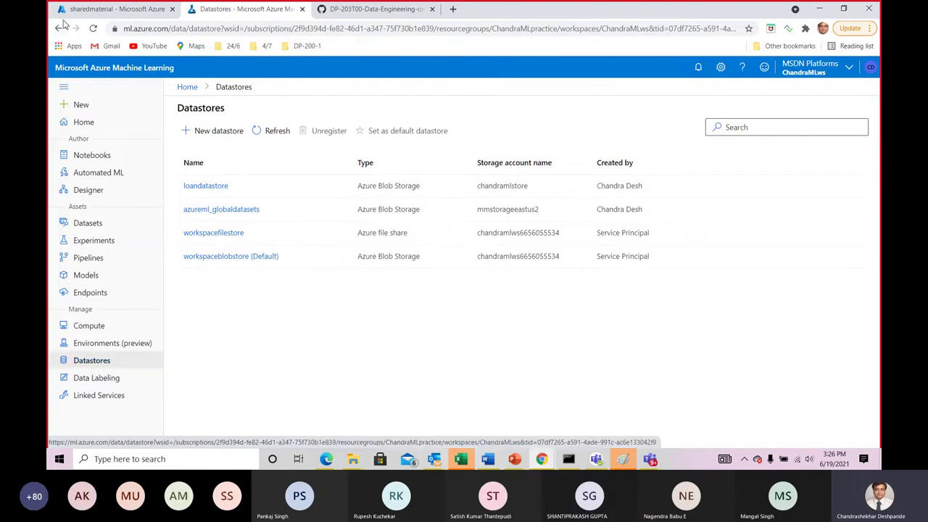
pyautogui.click(107, 10)
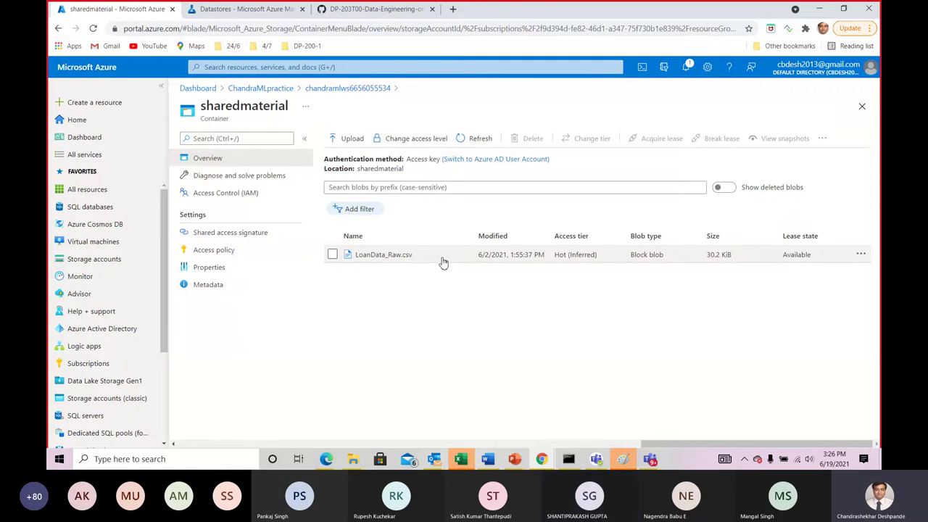
# Return to Azure Machine Learning studio and open the chandracompute details from the provisioning notification
pyautogui.click(245, 10)
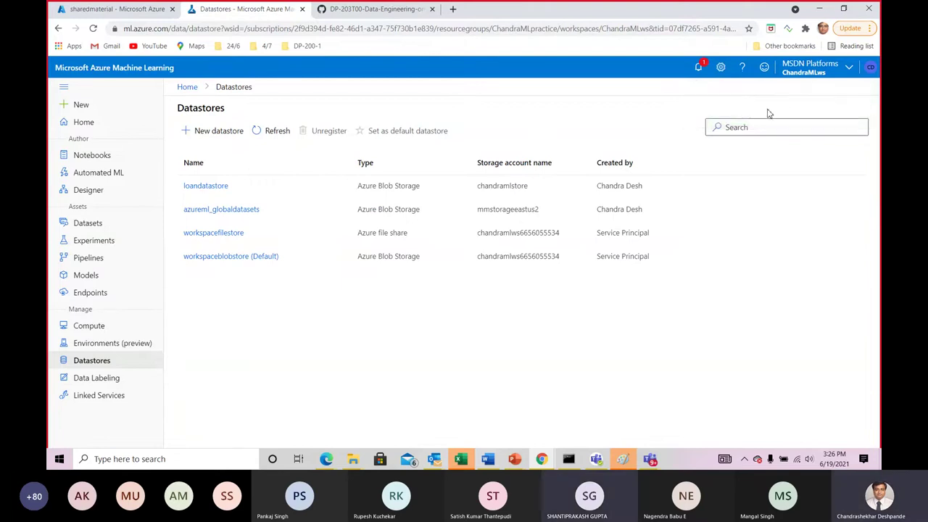
pyautogui.click(700, 70)
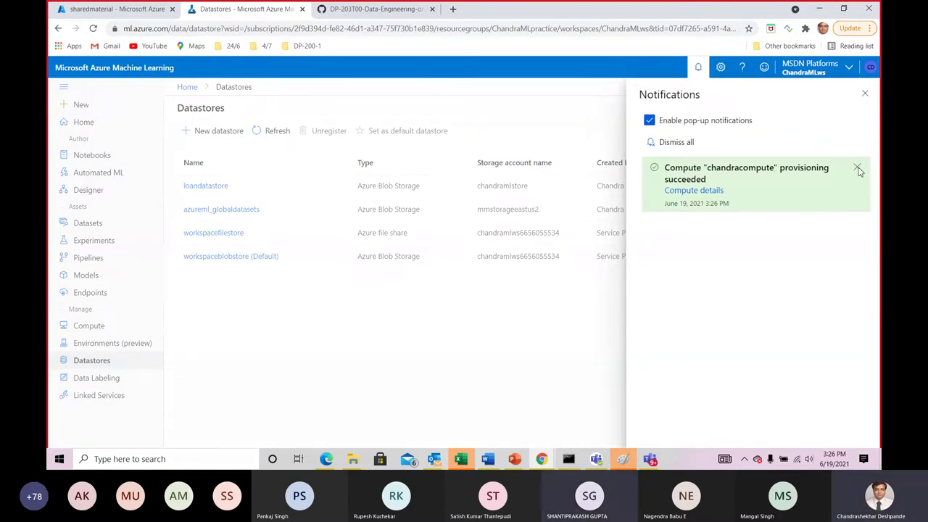
pyautogui.click(702, 195)
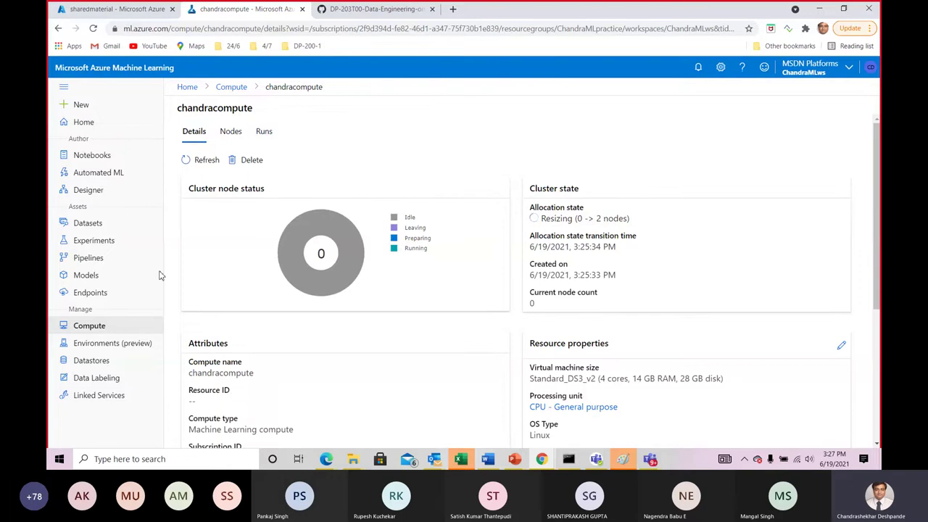
# Start creating a new datastore and name it storeloandata
pyautogui.click(98, 367)
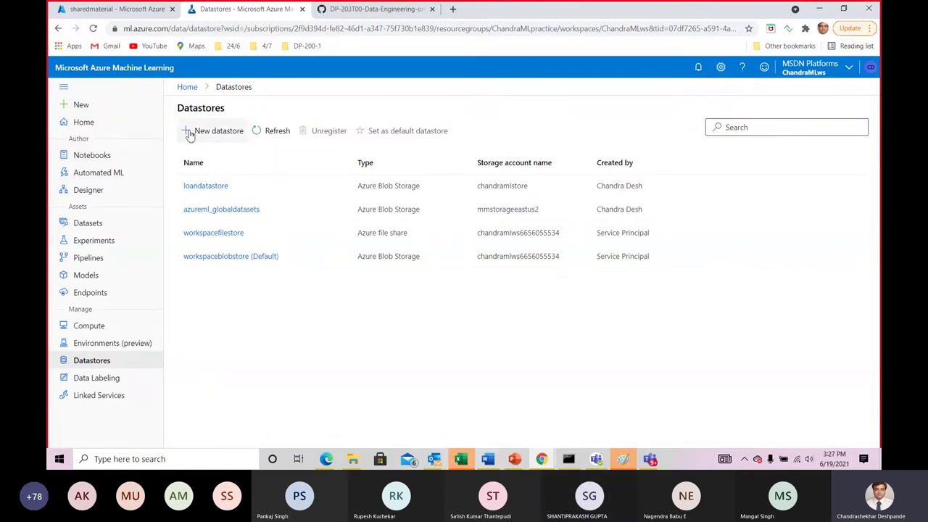
pyautogui.click(213, 133)
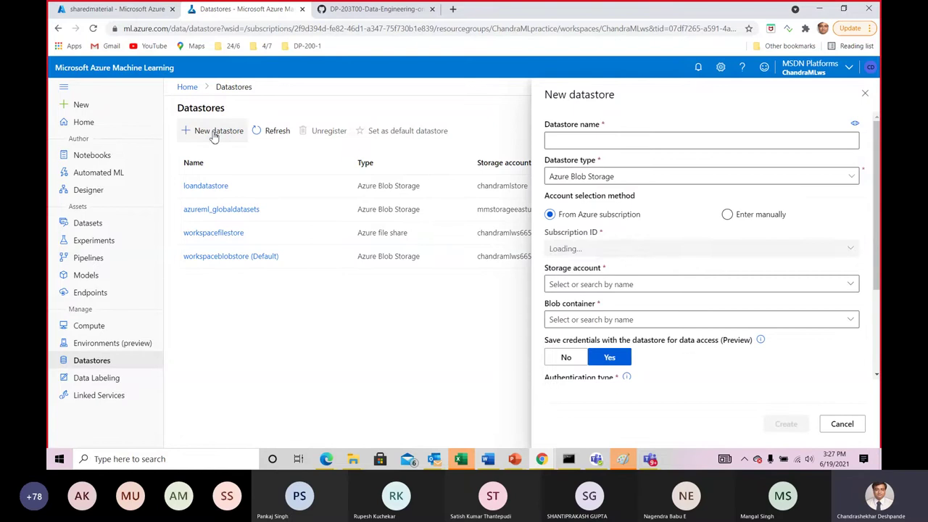
pyautogui.click(582, 144)
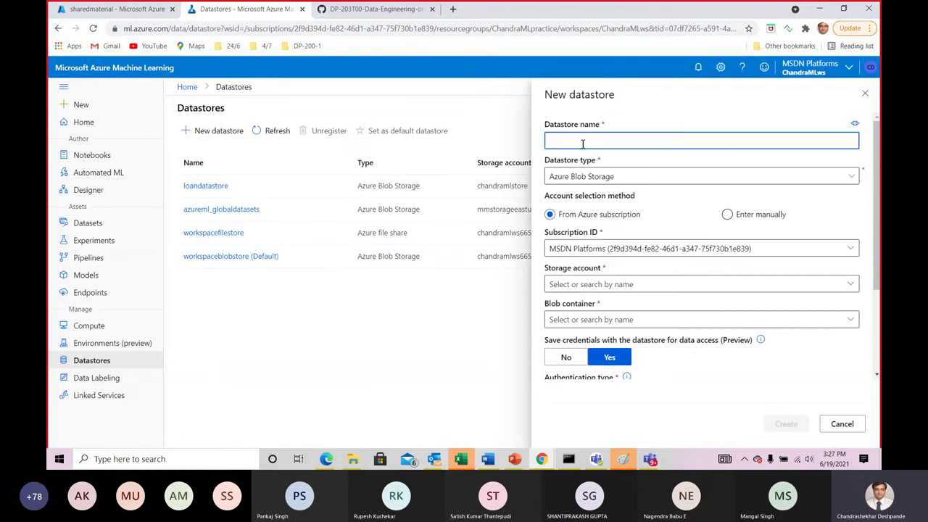
pyautogui.write('loandatast')
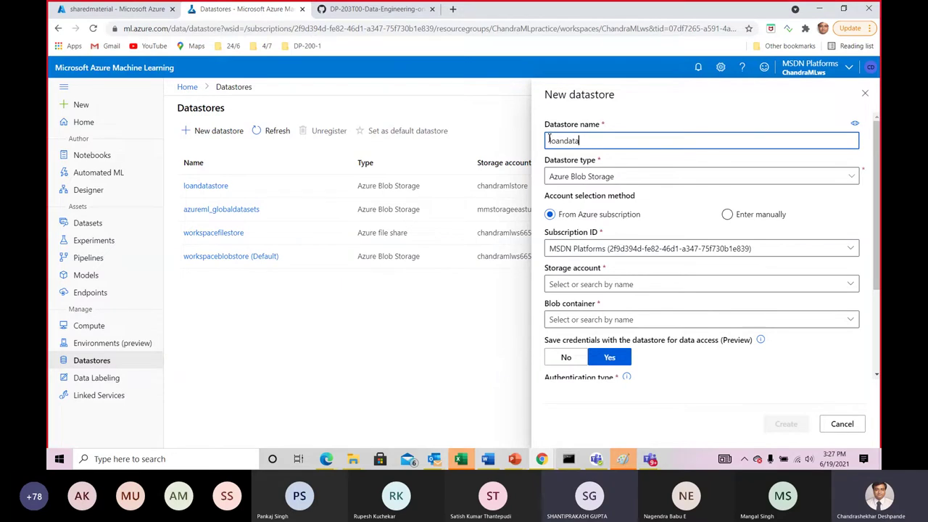
pyautogui.click(550, 141)
pyautogui.write('store')
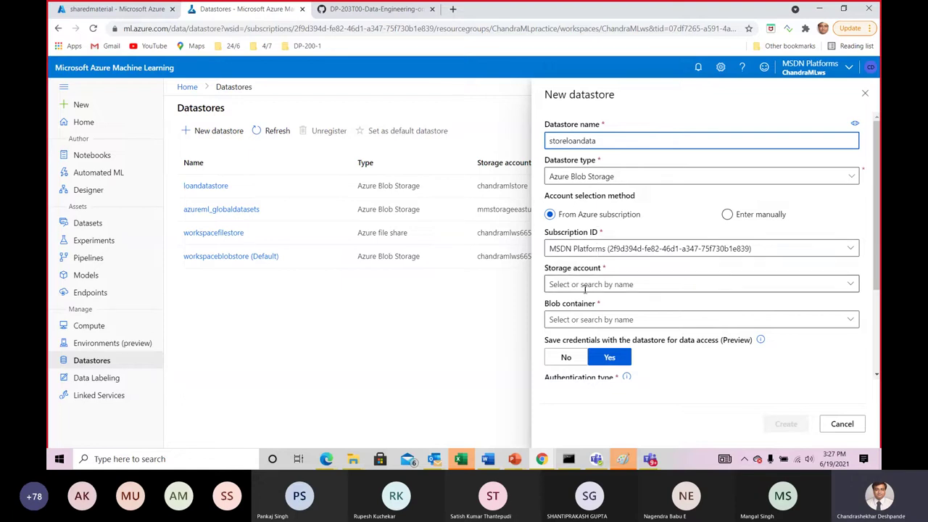
pyautogui.click(850, 284)
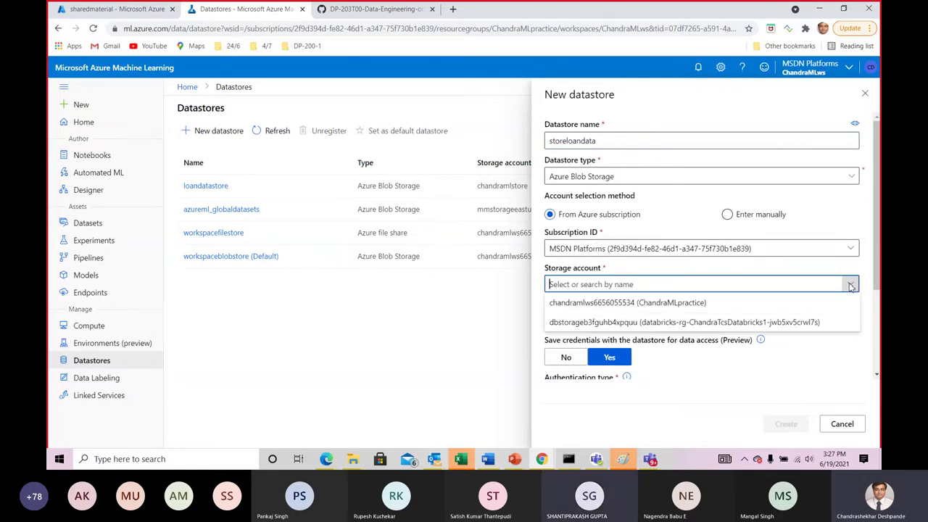
pyautogui.click(648, 303)
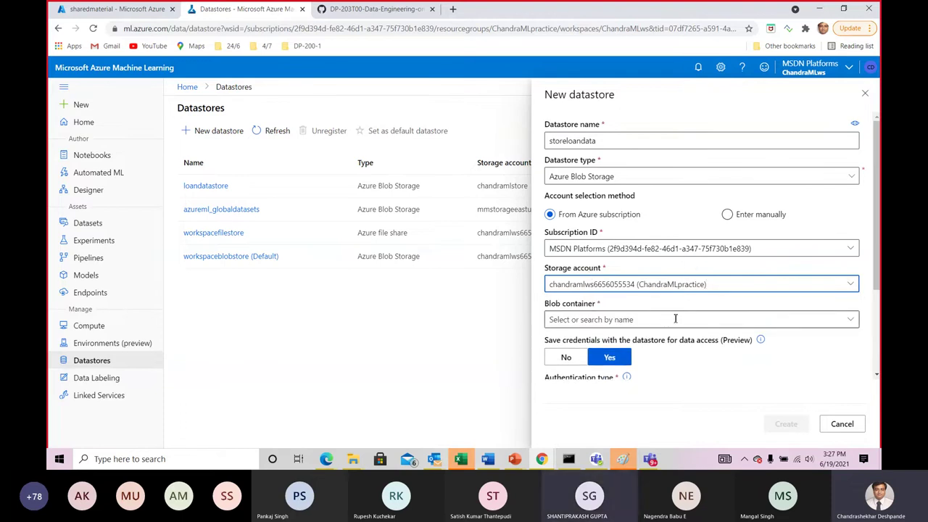
pyautogui.click(675, 318)
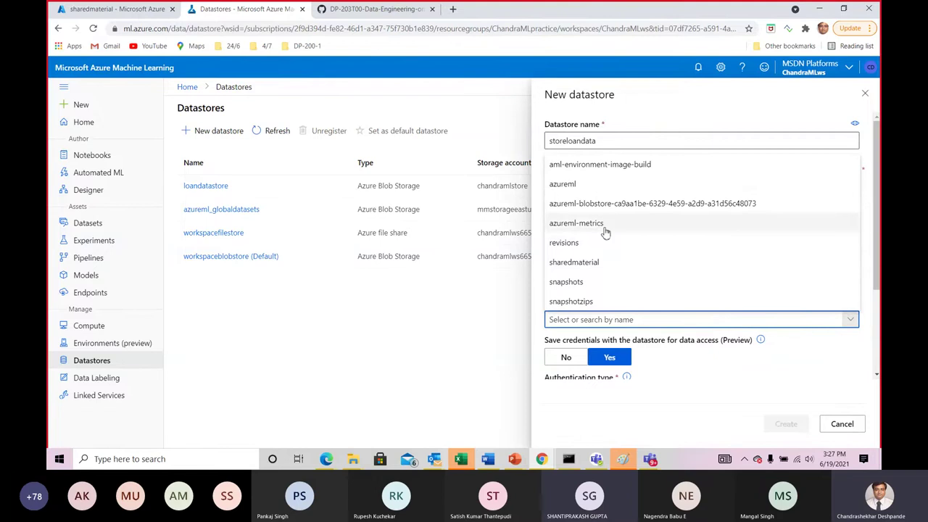
pyautogui.click(575, 186)
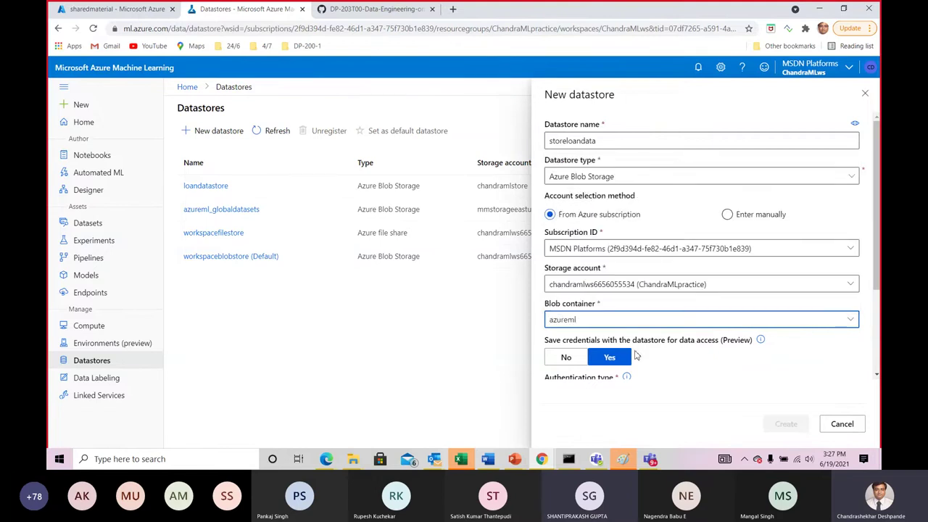
pyautogui.click(111, 10)
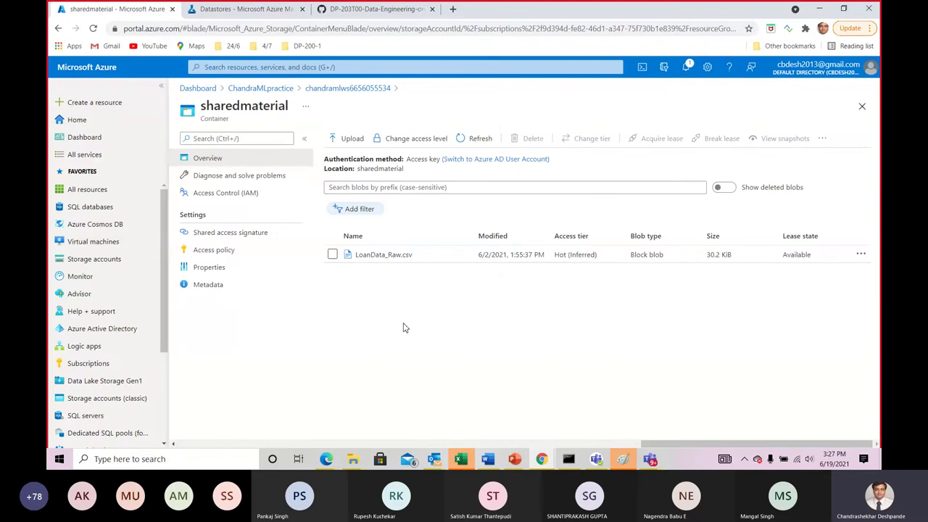
pyautogui.click(243, 8)
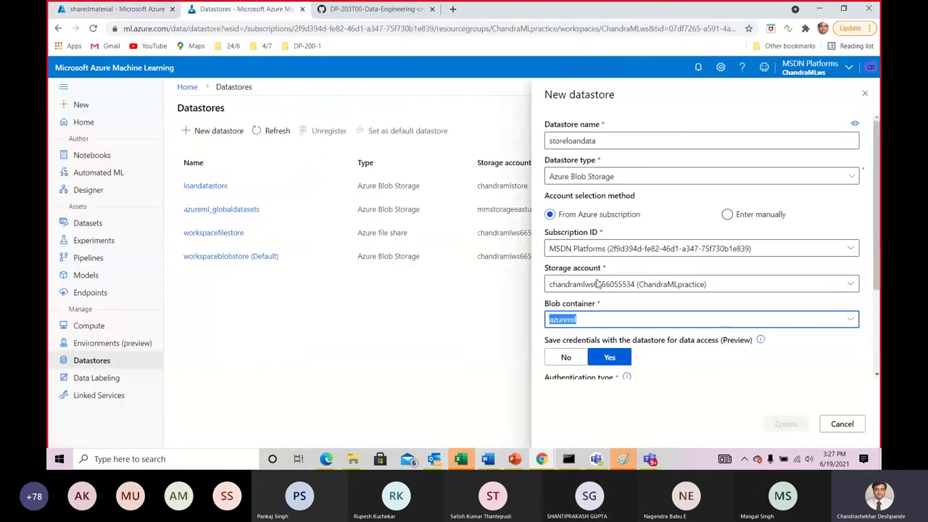
pyautogui.click(851, 320)
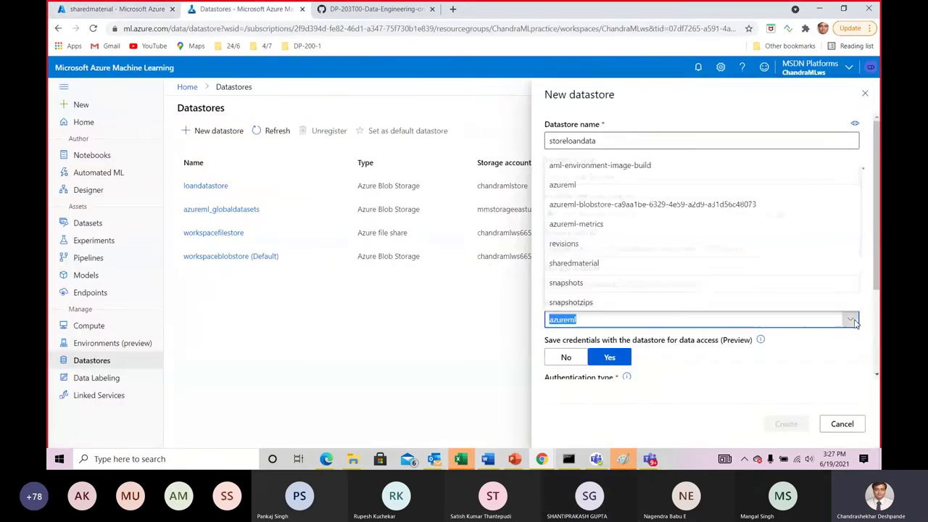
pyautogui.click(589, 263)
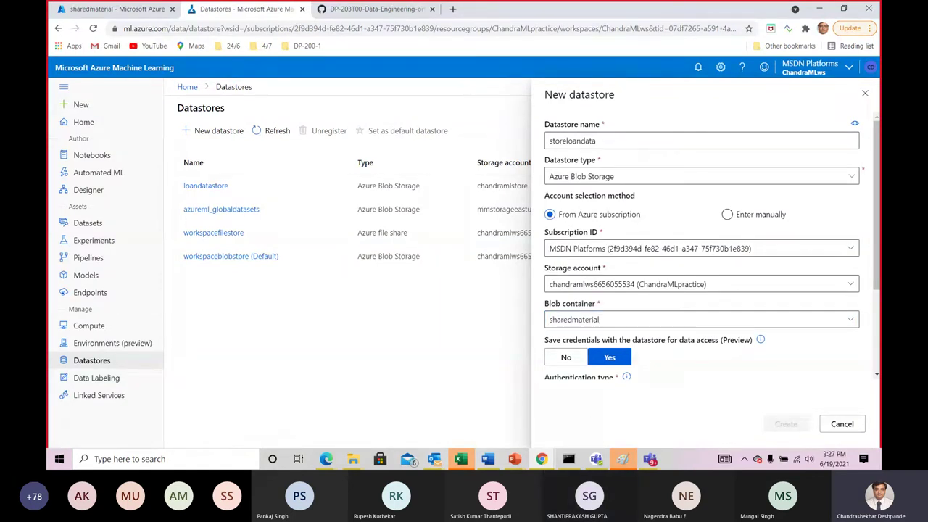
# Reveal the storage account's access keys in the Azure portal and copy key1 for the datastore's account key
pyautogui.scroll(-3, 881, 240)
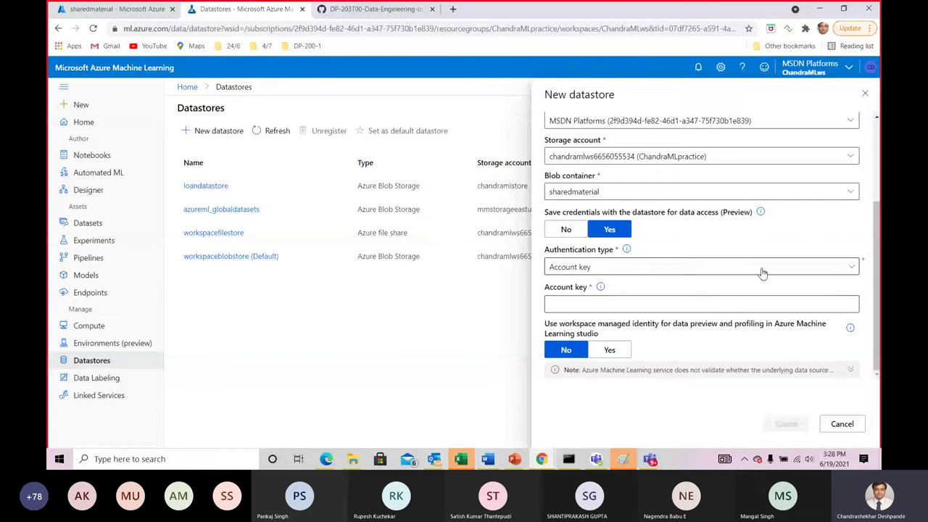
pyautogui.click(600, 303)
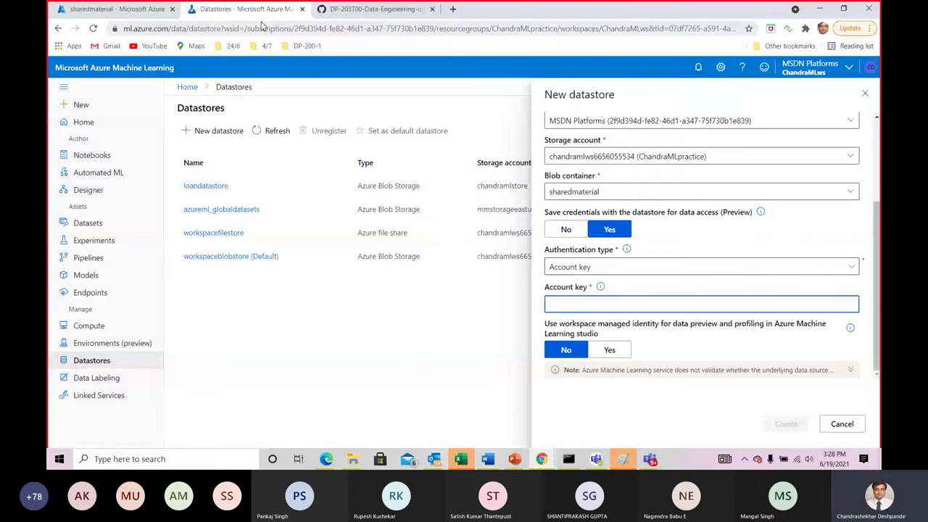
pyautogui.click(113, 10)
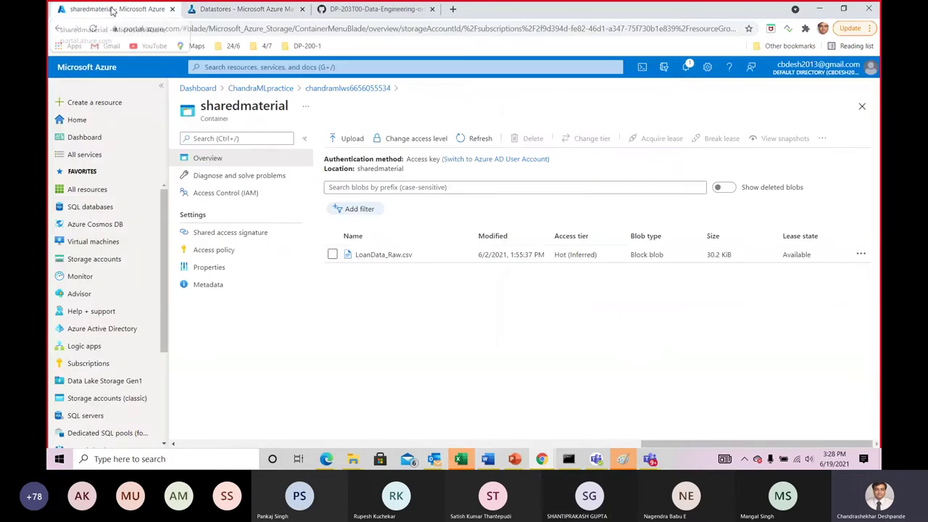
pyautogui.click(326, 88)
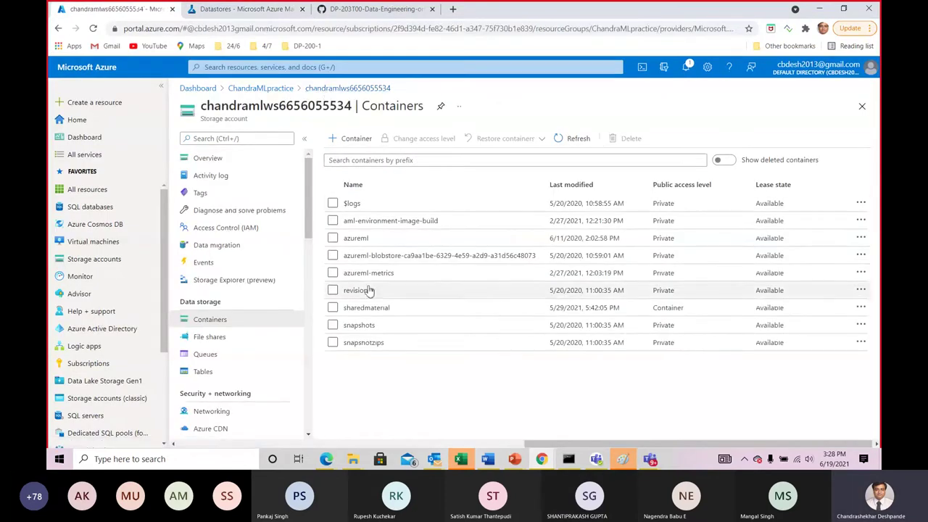
pyautogui.moveTo(308, 197); pyautogui.dragTo(317, 259)
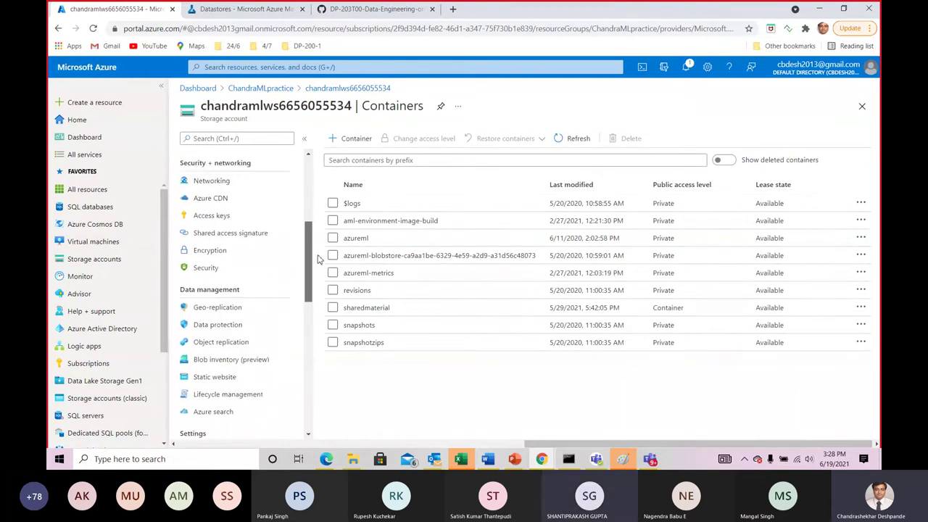
pyautogui.click(211, 216)
pyautogui.click(355, 244)
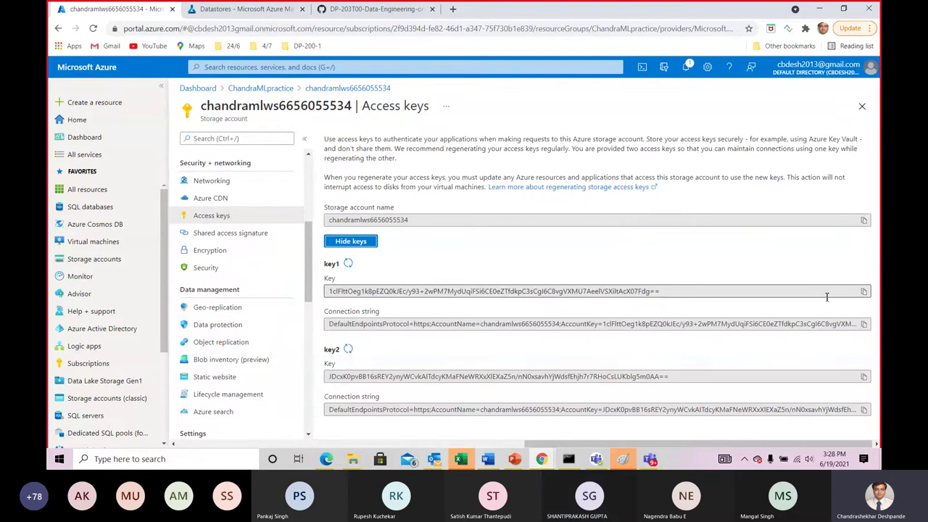
pyautogui.click(864, 291)
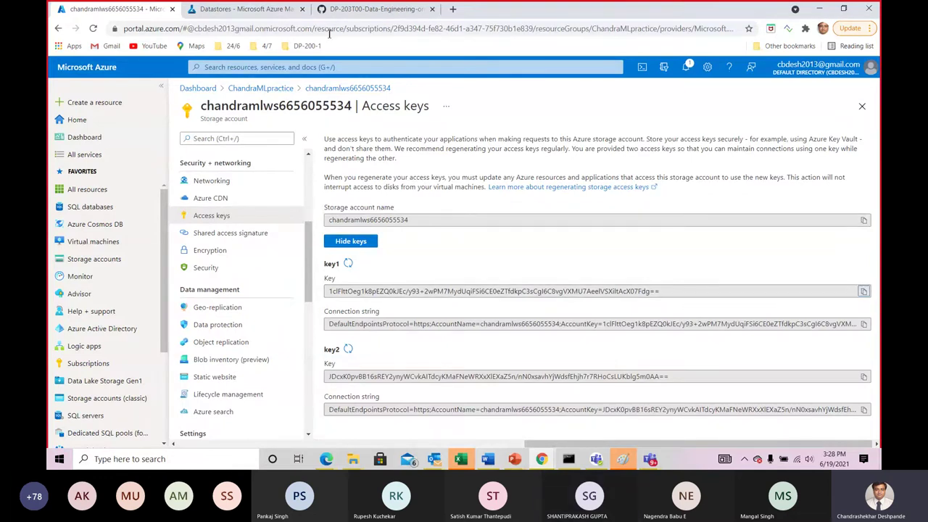
# Paste the copied account key into the new datastore's settings in Azure Machine Learning studio and create the datastore
pyautogui.click(229, 8)
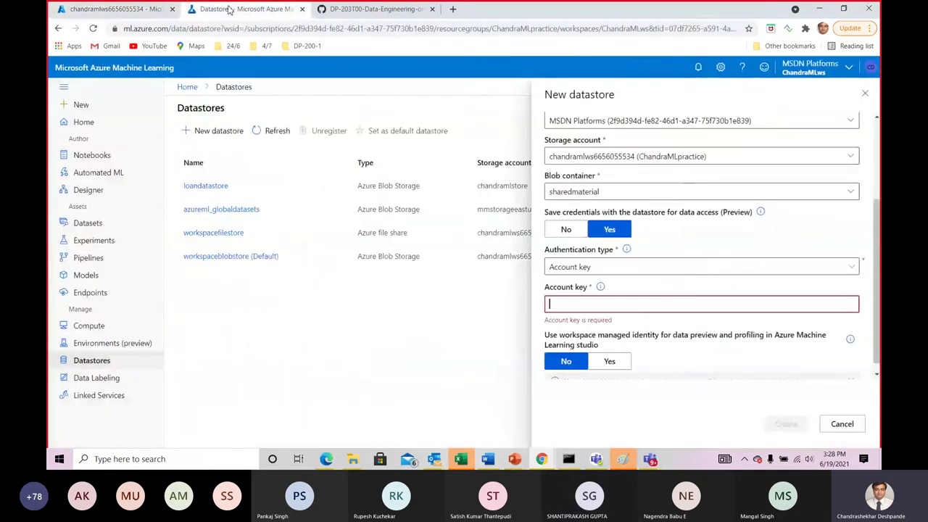
pyautogui.click(627, 299)
pyautogui.hotkey('ctrl', 'v')
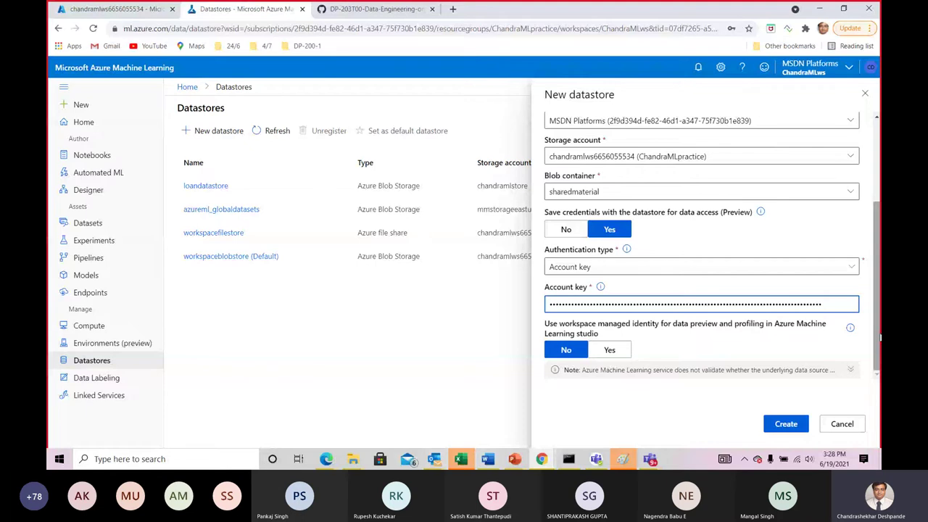
pyautogui.click(785, 428)
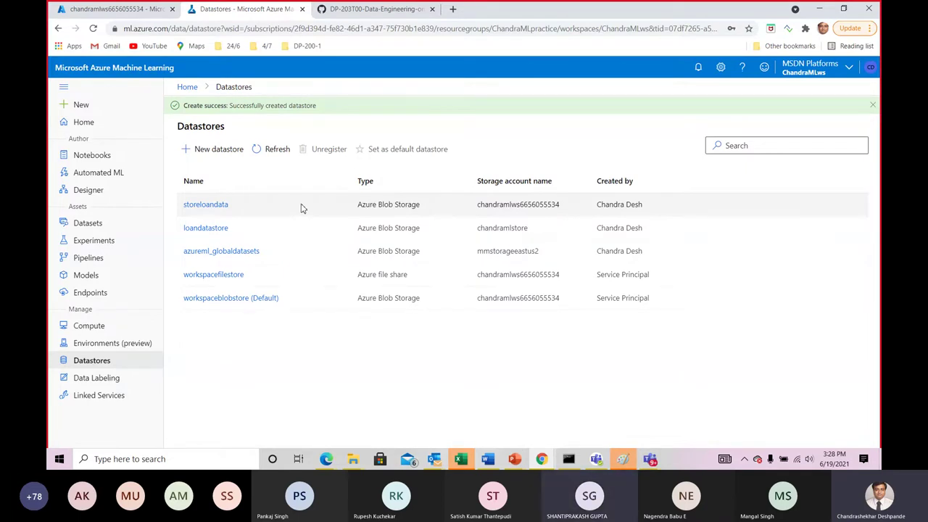
# Start a new dataset from a datastore, name it setLoanData and choose Tabular as its dataset type
pyautogui.click(114, 230)
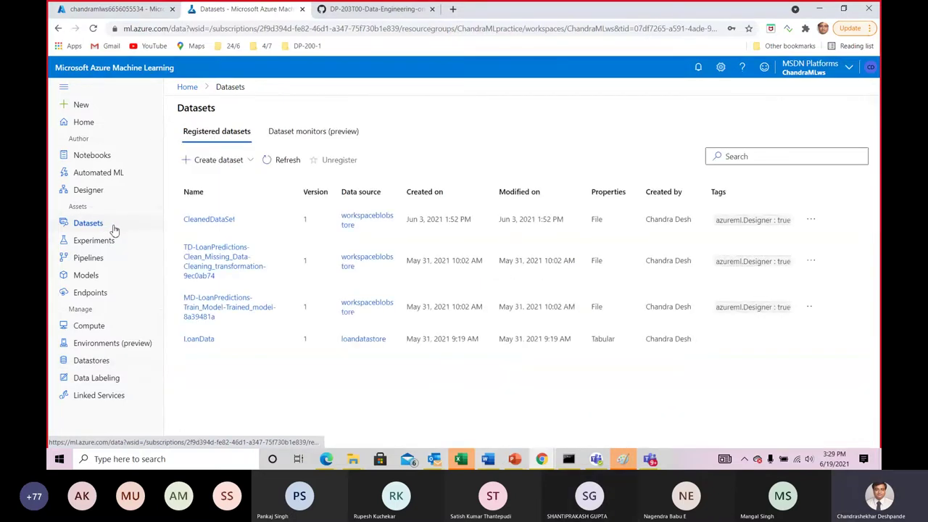
pyautogui.click(251, 161)
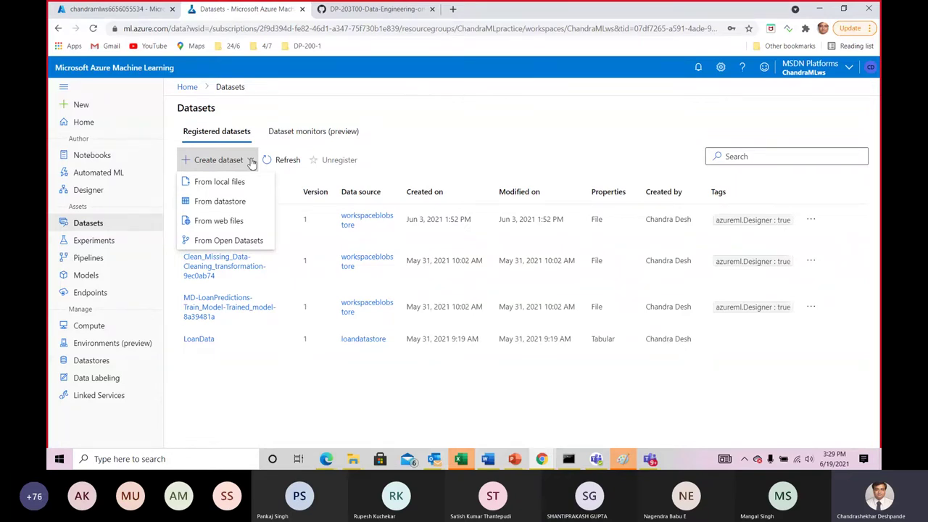
pyautogui.click(234, 202)
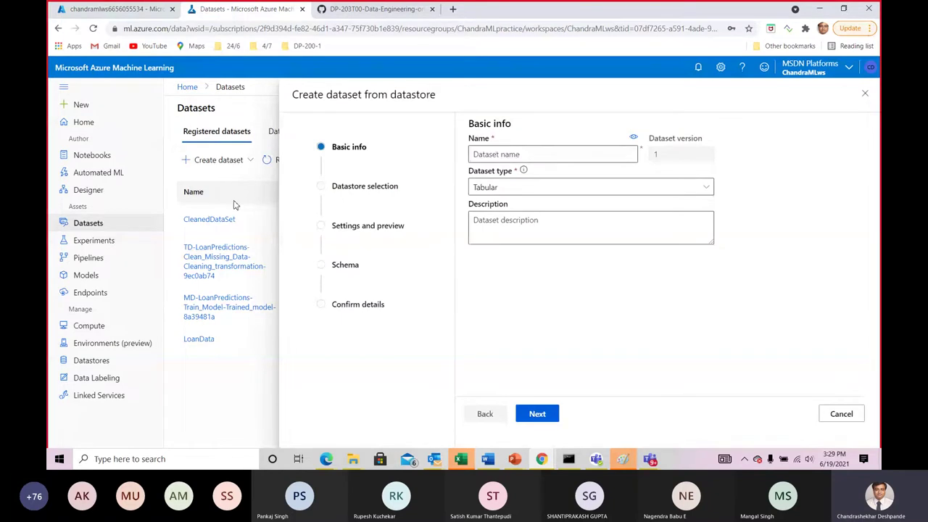
pyautogui.click(558, 154)
pyautogui.write('d')
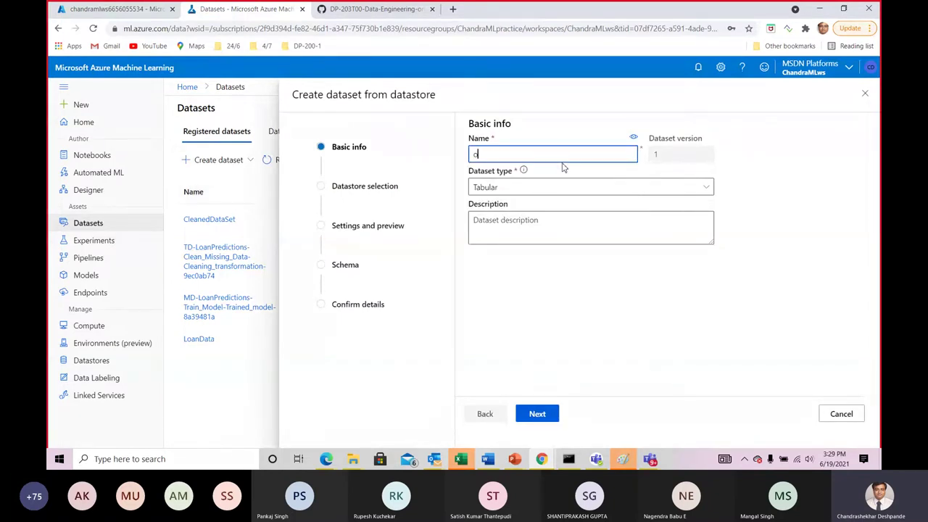
pyautogui.press('BackSpace')
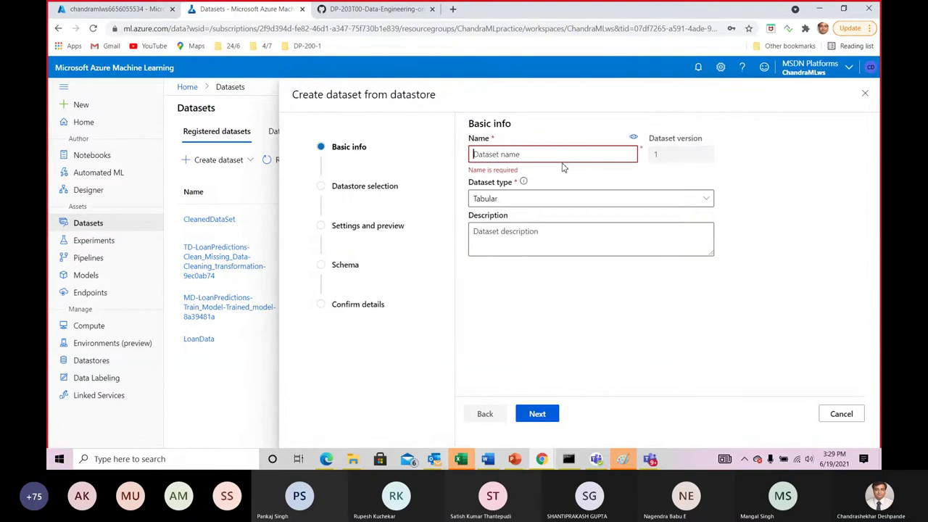
pyautogui.write('set')
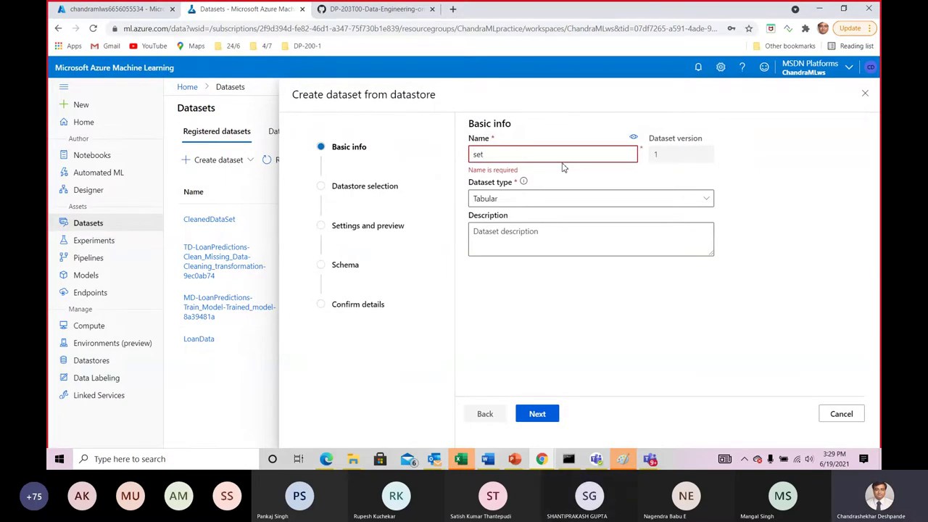
pyautogui.write('LoanData')
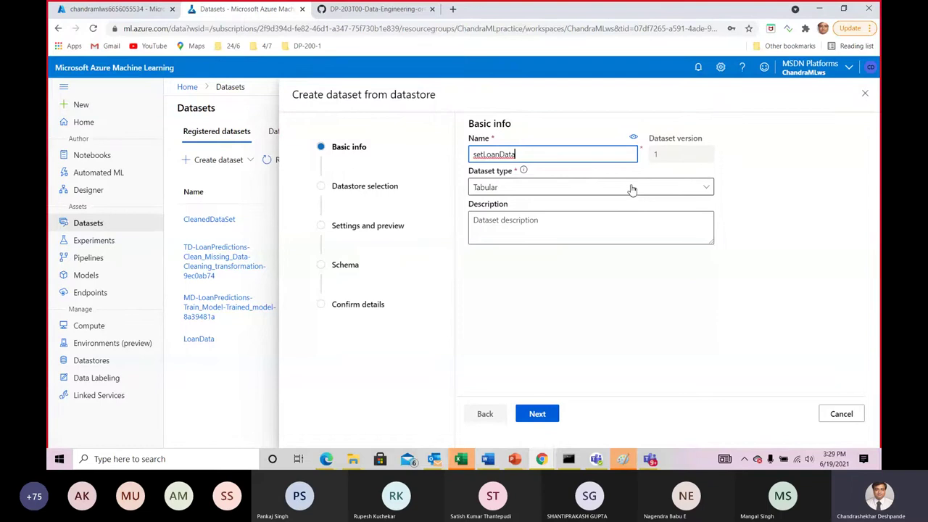
pyautogui.click(709, 192)
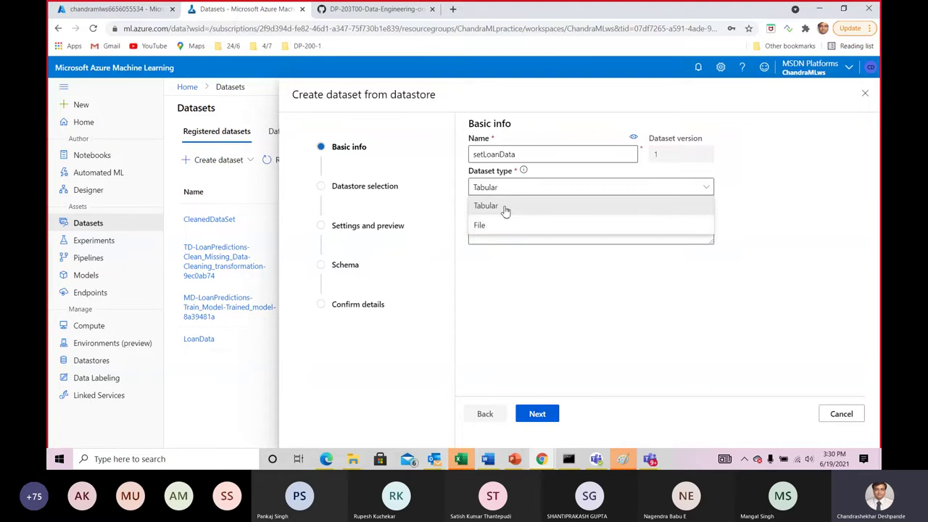
pyautogui.click(505, 208)
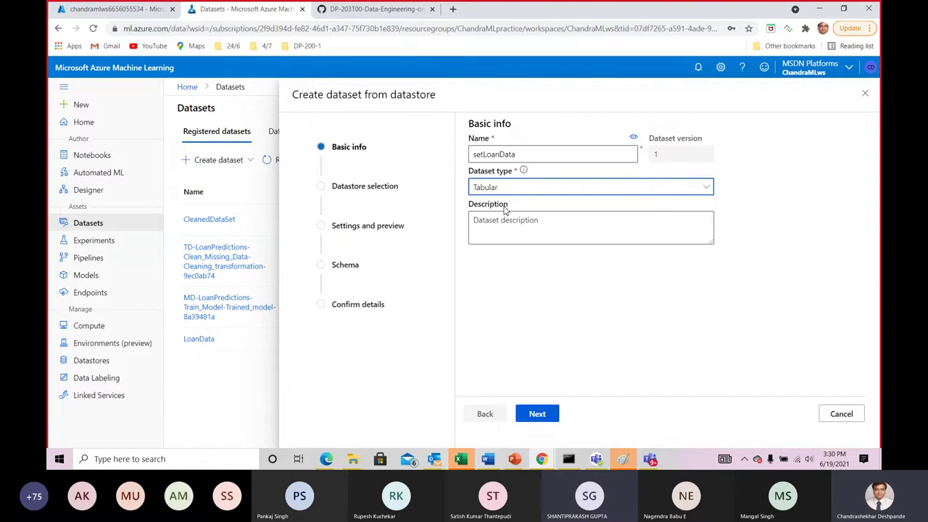
pyautogui.click(537, 415)
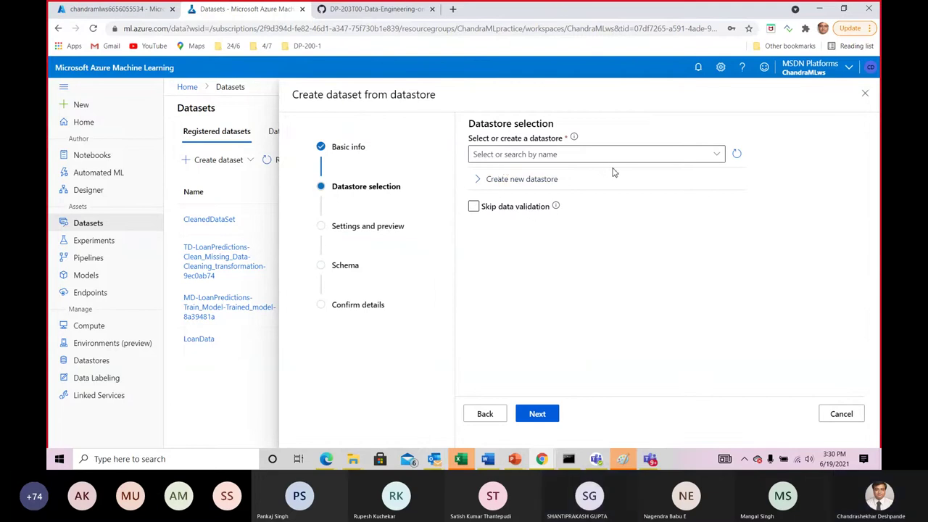
# Select the datastore storeloandata and its file LoanData_Raw.csv as the dataset's source
pyautogui.hotkey('alt', 'Tab')
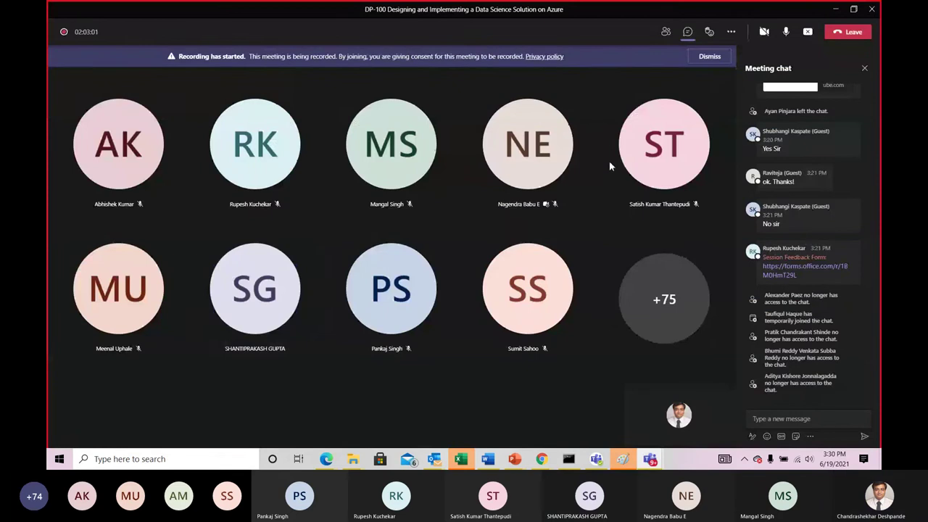
pyautogui.hotkey('alt', 'Tab')
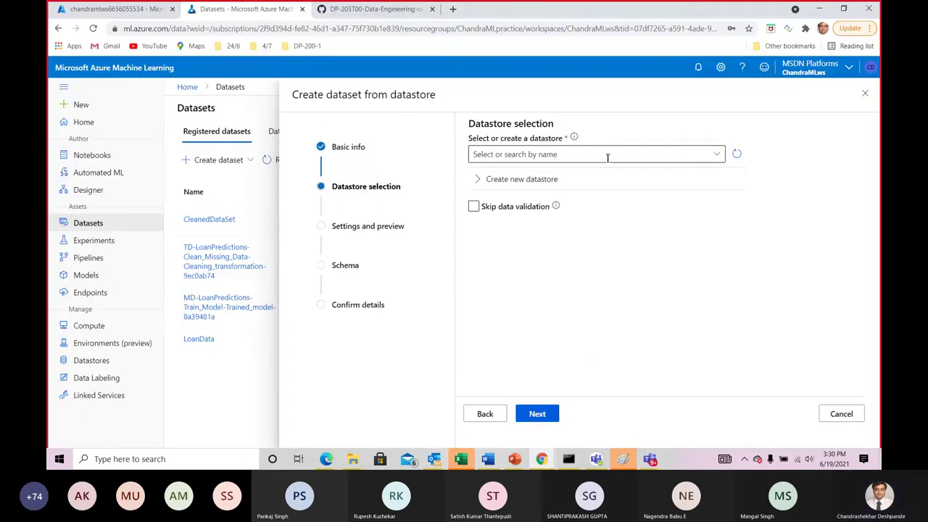
pyautogui.click(718, 157)
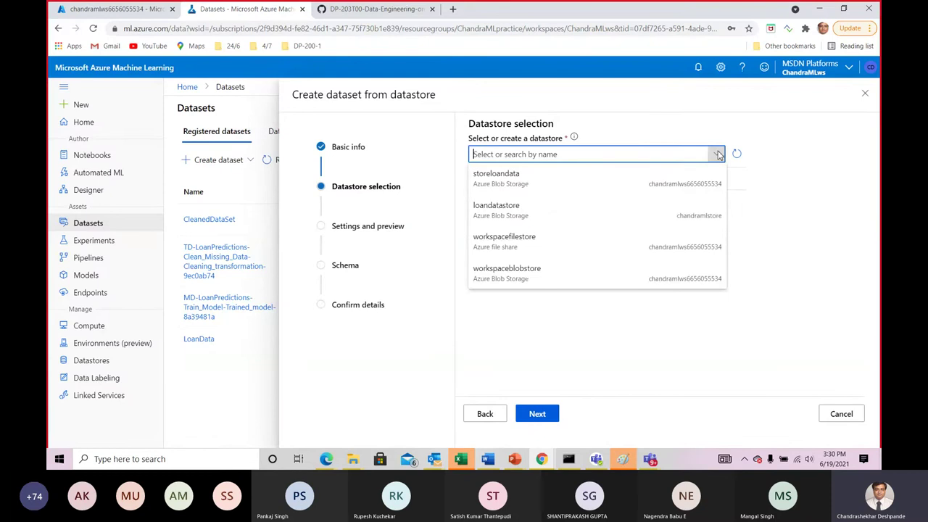
pyautogui.click(508, 184)
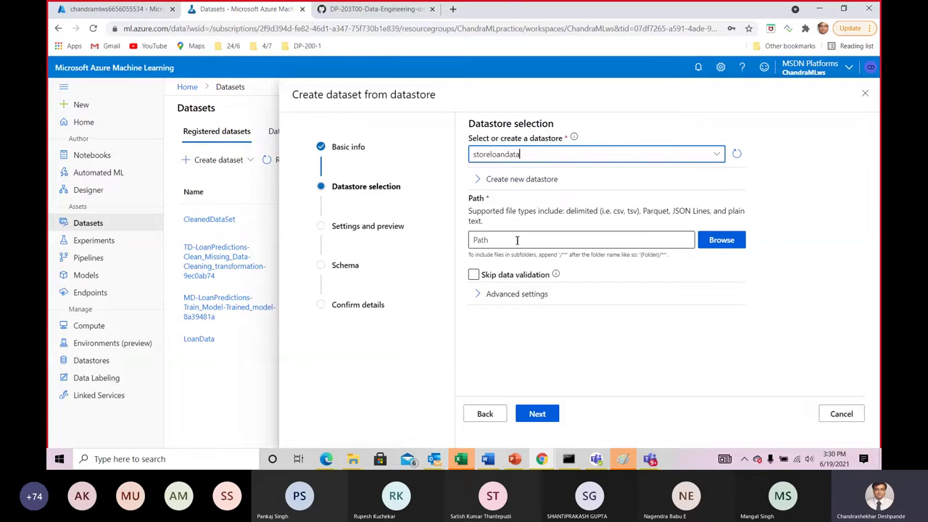
pyautogui.click(734, 245)
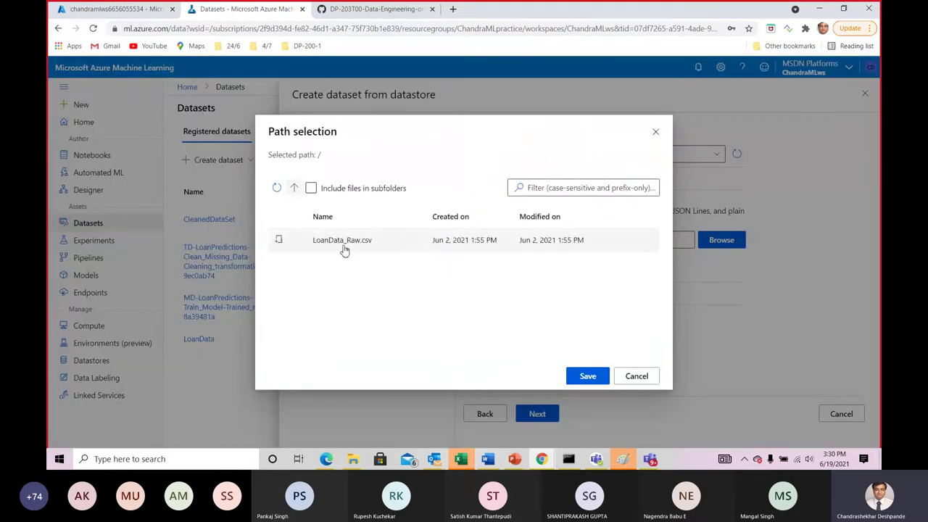
pyautogui.click(348, 247)
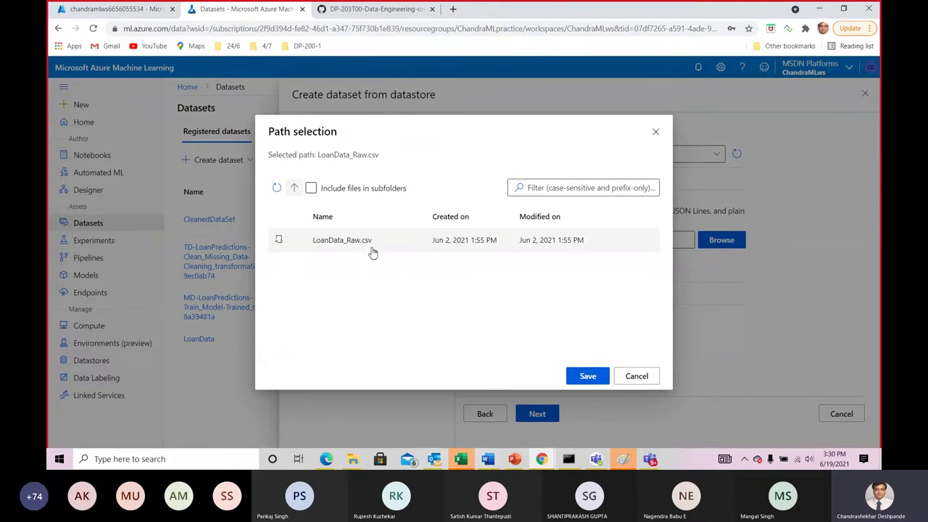
pyautogui.click(587, 380)
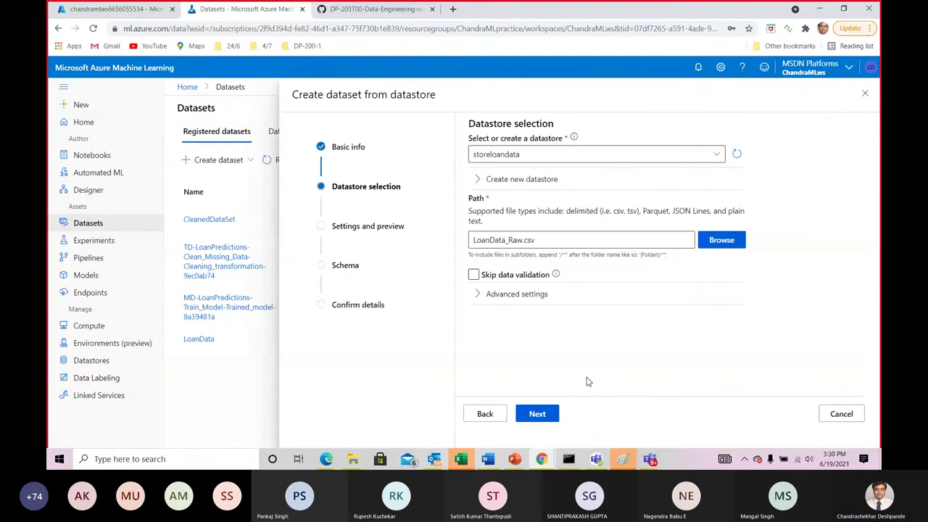
pyautogui.click(519, 276)
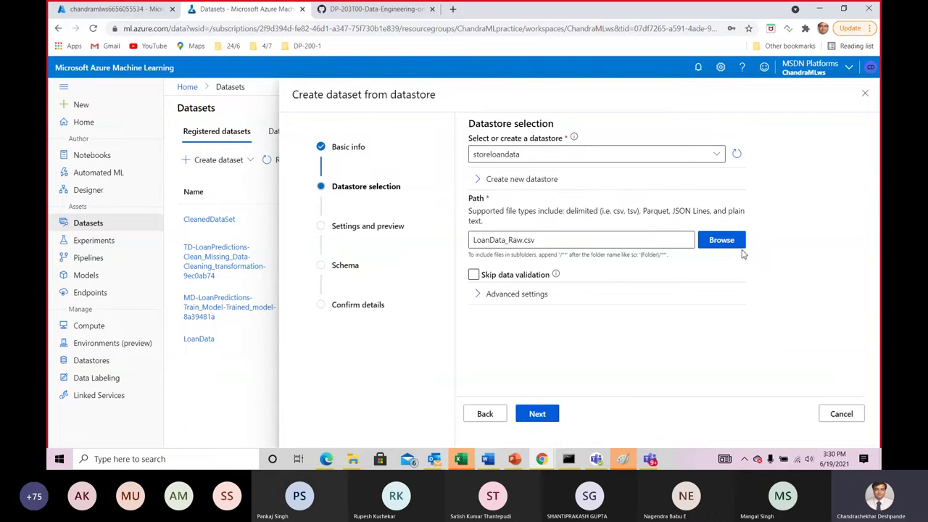
pyautogui.click(544, 415)
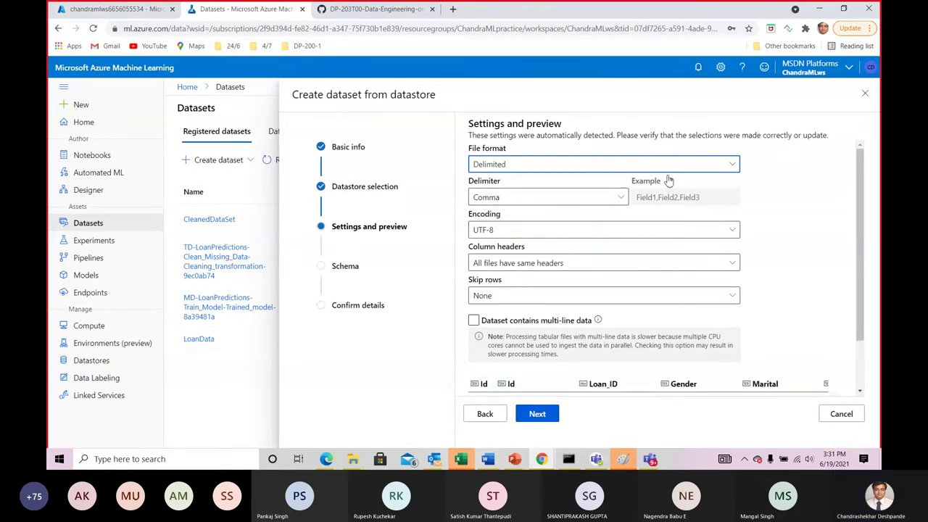
# Review the detected file settings and all preview columns through LoanStatus, and accept the settings for the dataset
pyautogui.moveTo(862, 206); pyautogui.dragTo(863, 264)
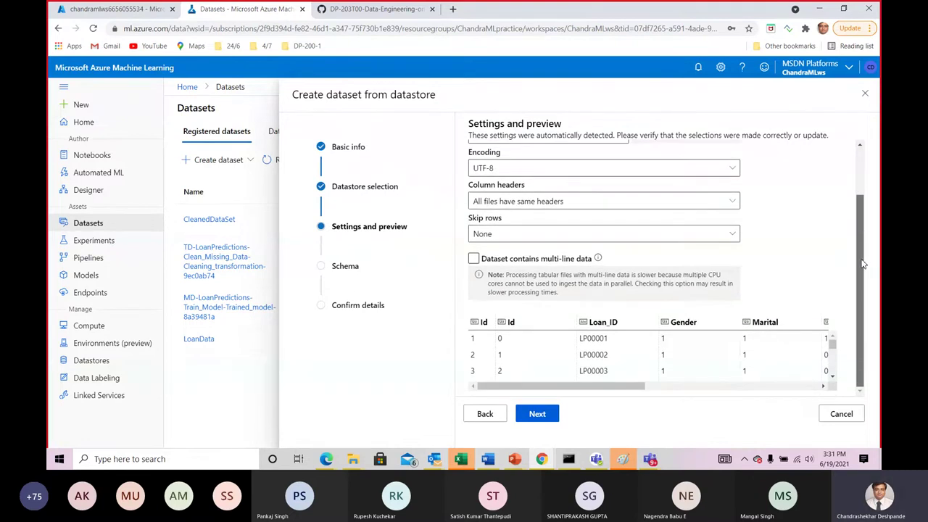
pyautogui.moveTo(863, 264); pyautogui.dragTo(867, 187)
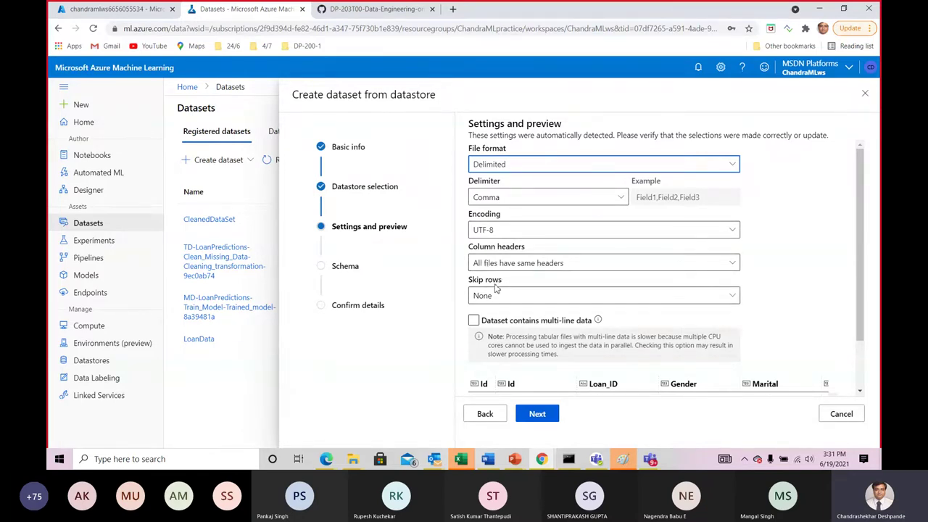
pyautogui.scroll(-1, 876, 293)
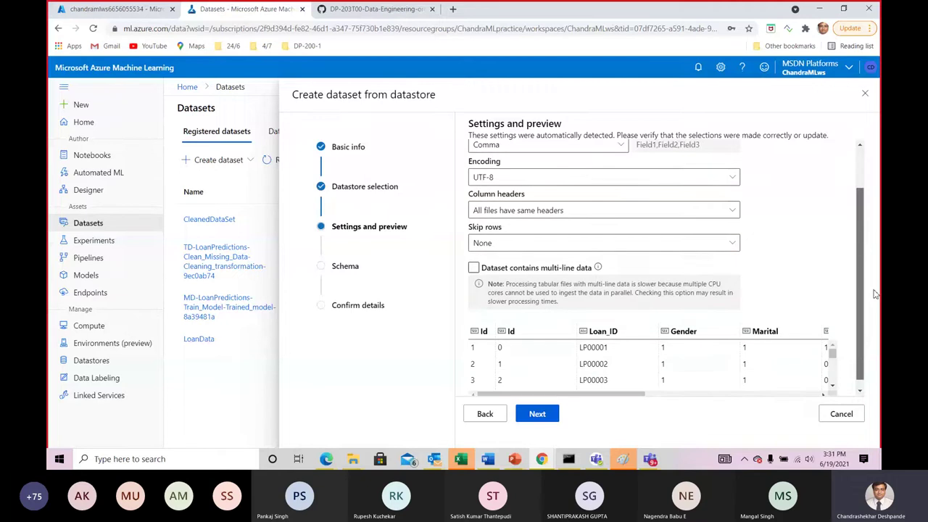
pyautogui.scroll(-1, 876, 294)
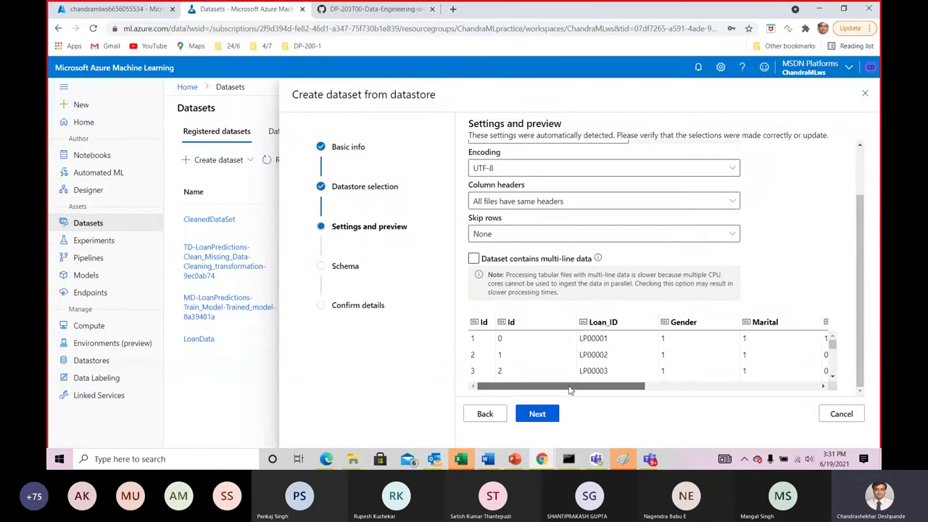
pyautogui.moveTo(569, 390); pyautogui.dragTo(429, 379)
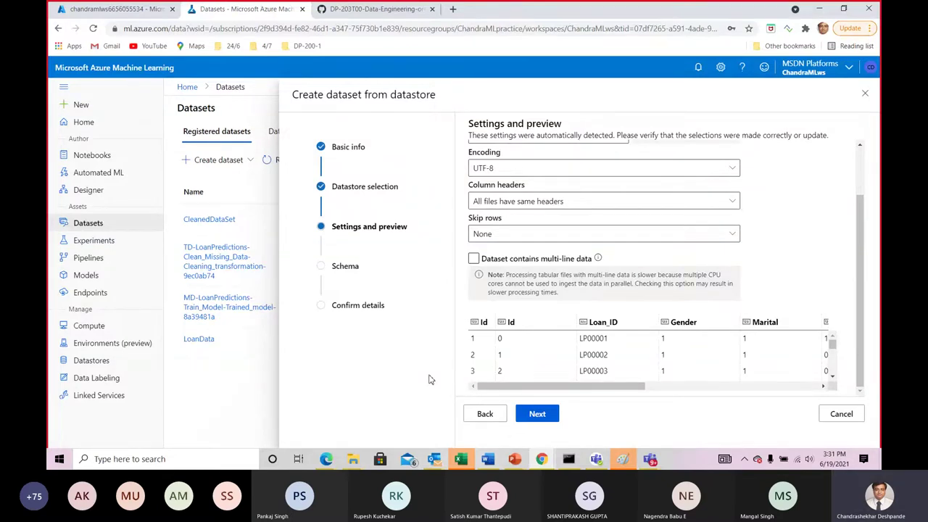
pyautogui.moveTo(541, 385); pyautogui.dragTo(584, 392)
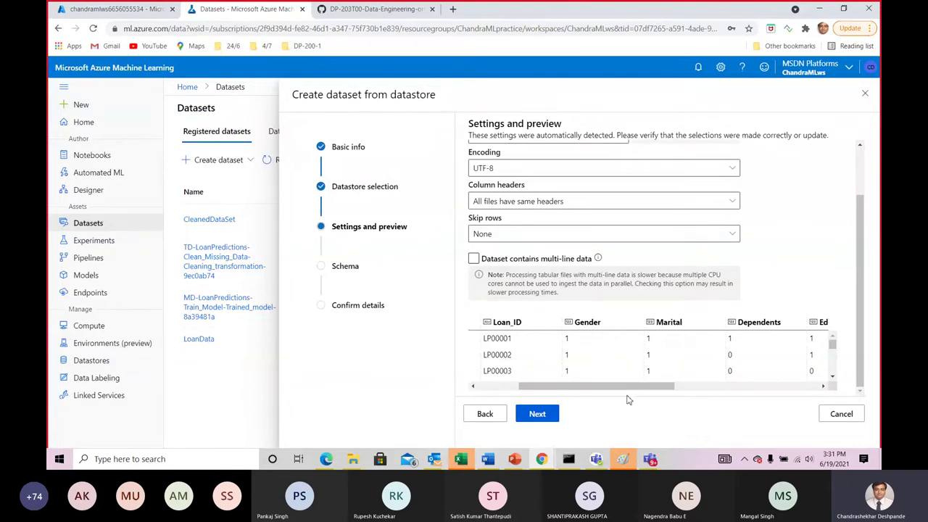
pyautogui.moveTo(608, 388); pyautogui.dragTo(728, 395)
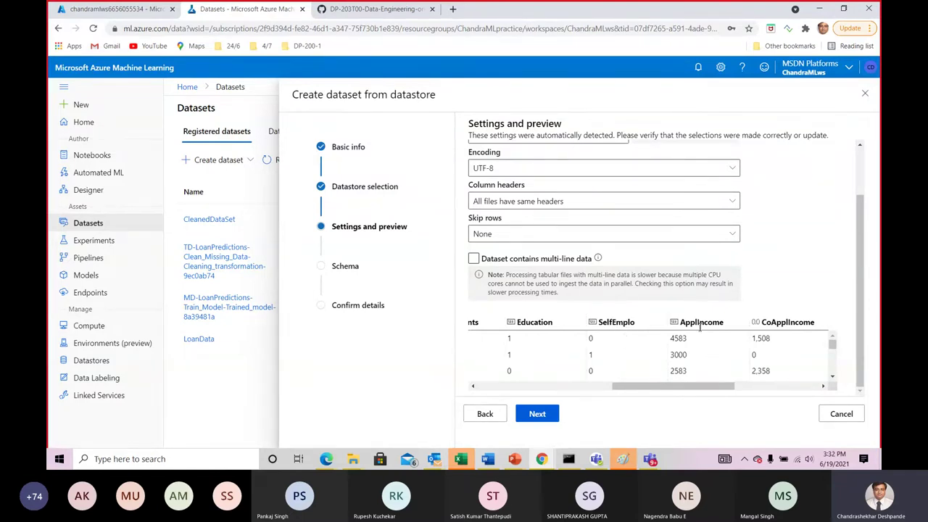
pyautogui.moveTo(680, 391); pyautogui.dragTo(725, 389)
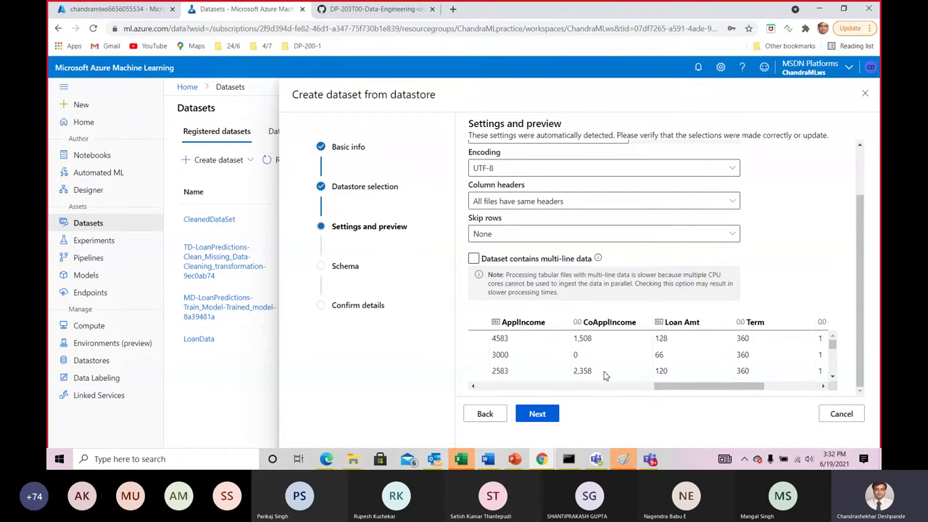
pyautogui.moveTo(674, 390); pyautogui.dragTo(697, 393)
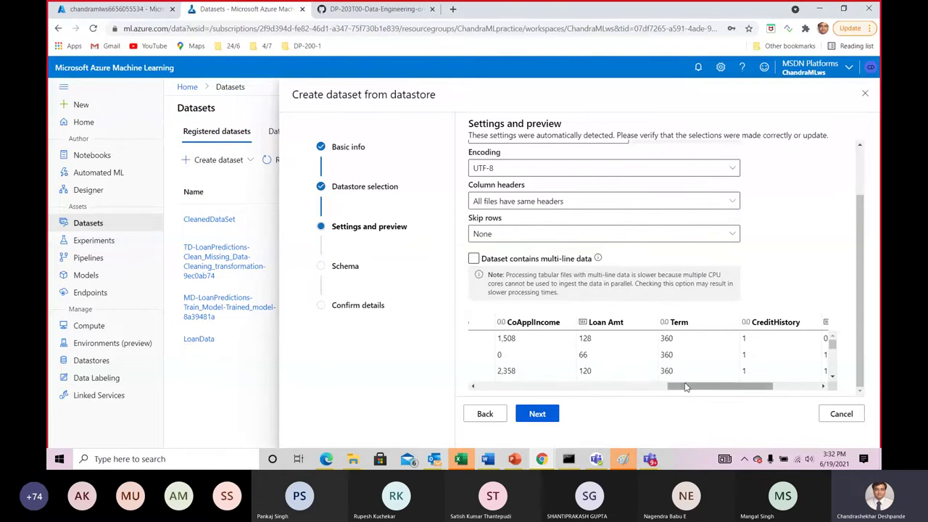
pyautogui.moveTo(687, 386); pyautogui.dragTo(732, 386)
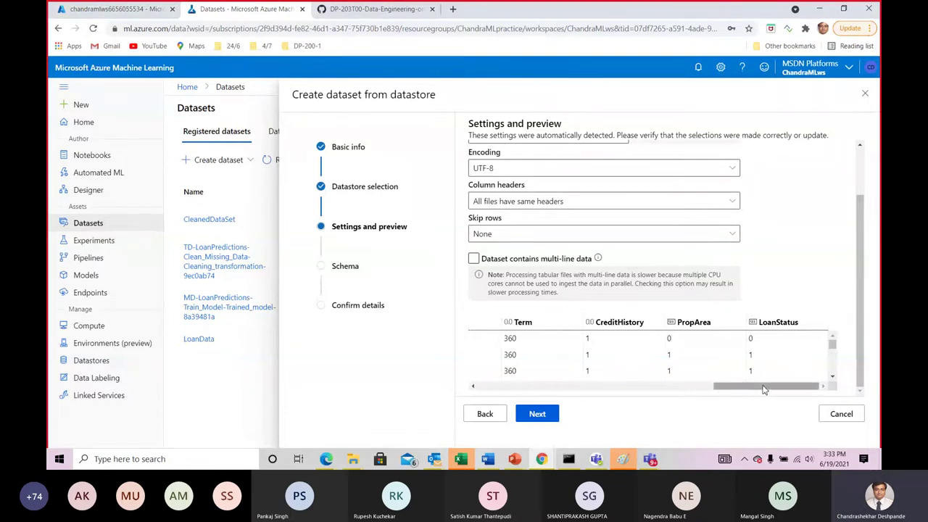
pyautogui.moveTo(766, 386); pyautogui.dragTo(740, 404)
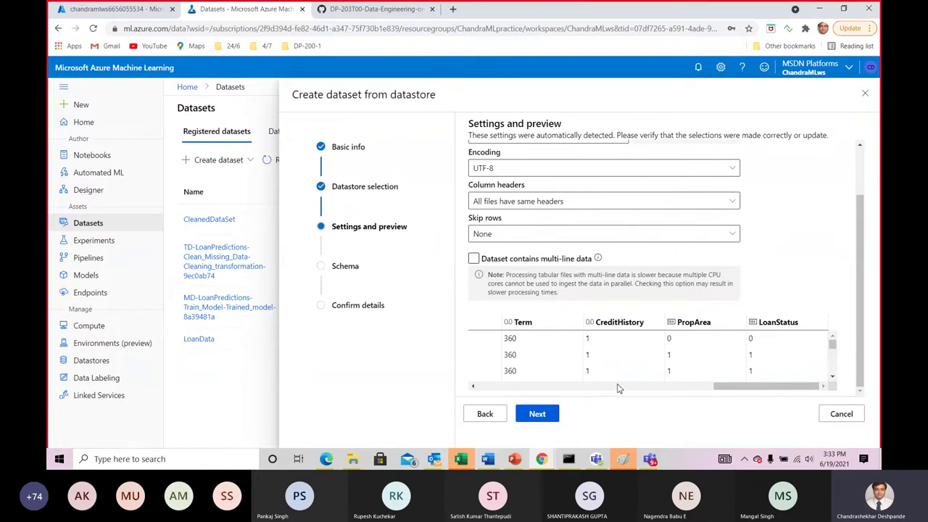
pyautogui.click(538, 415)
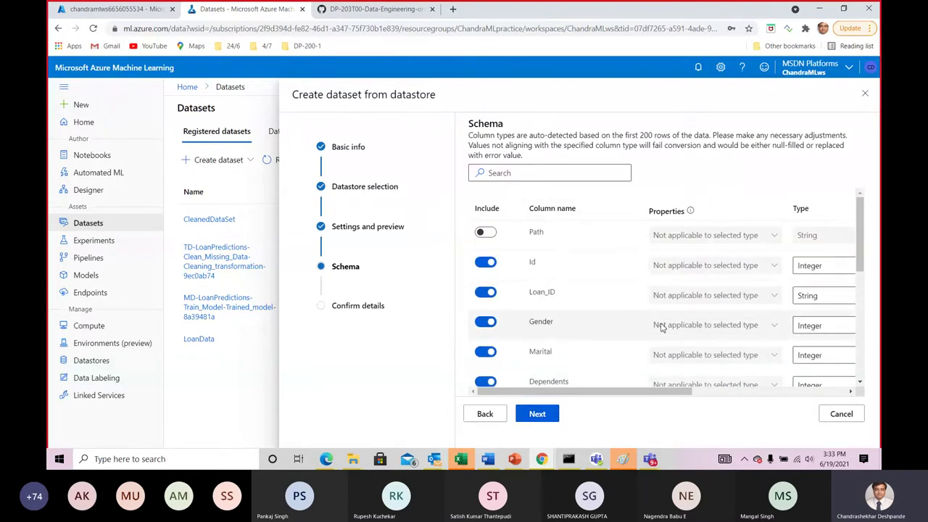
# Review the column types and example values in the dataset's schema, and accept the schema to proceed to the confirmation details
pyautogui.moveTo(860, 230)
pyautogui.mouseDown()
pyautogui.moveTo(860, 341)
pyautogui.moveTo(873, 211)
pyautogui.moveTo(871, 230)
pyautogui.moveTo(873, 222)
pyautogui.mouseUp()
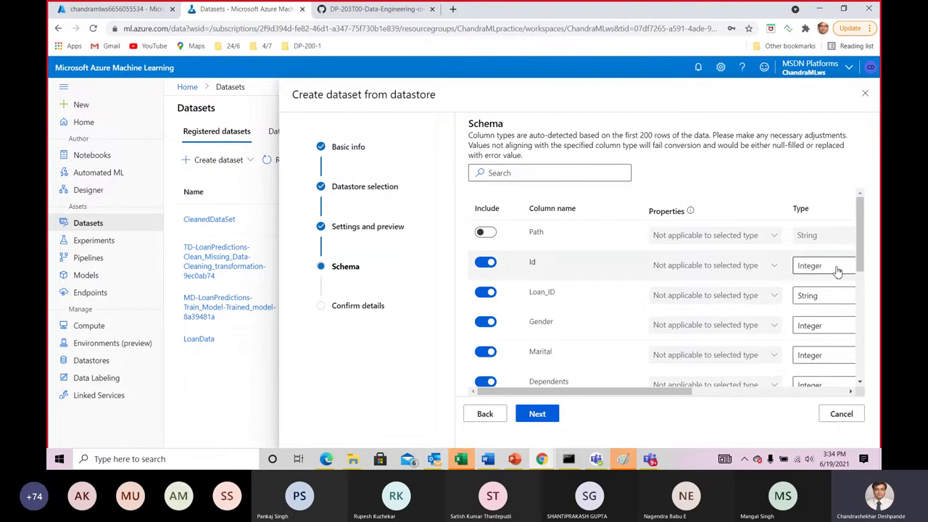
pyautogui.moveTo(601, 392); pyautogui.dragTo(753, 406)
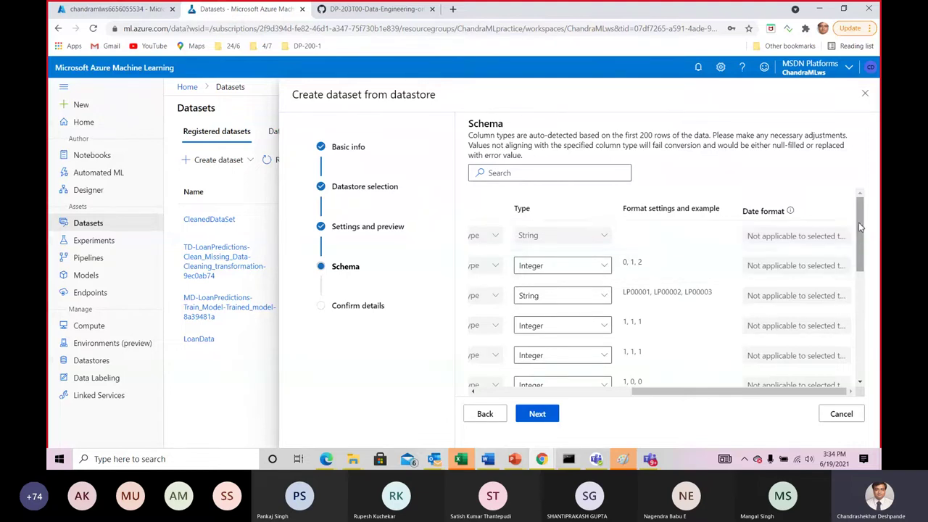
pyautogui.moveTo(858, 227); pyautogui.dragTo(846, 211)
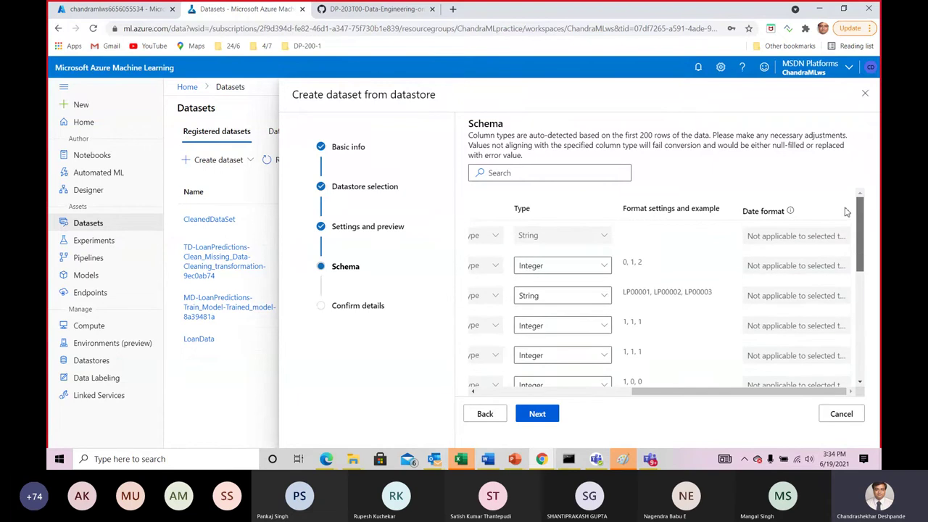
pyautogui.click(544, 414)
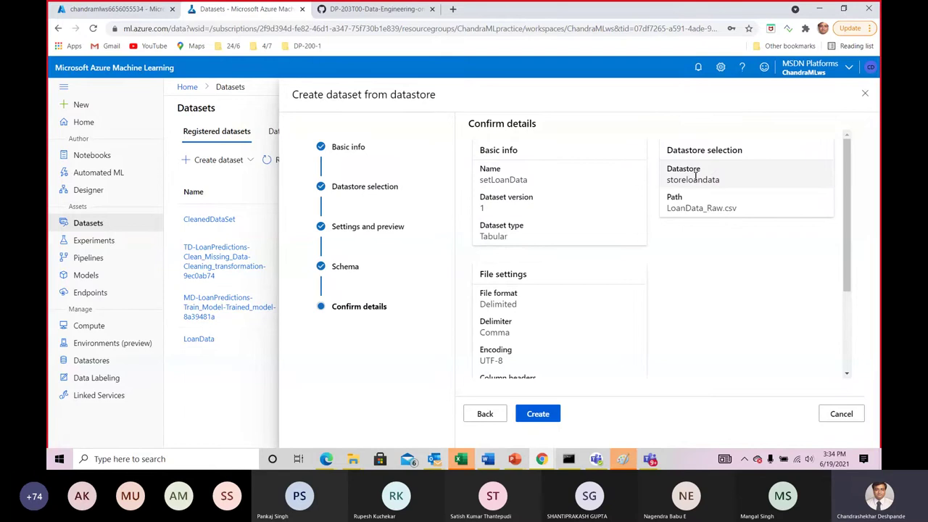
# Create the setLoanData dataset from the confirmed details, dismissing the feedback request, and check the node status of the compute cluster chandracompute
pyautogui.click(540, 414)
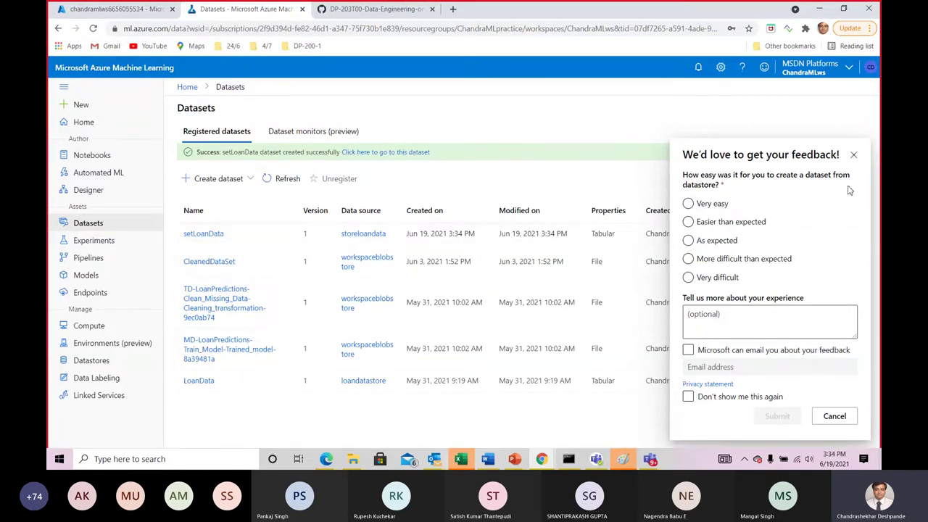
pyautogui.click(855, 156)
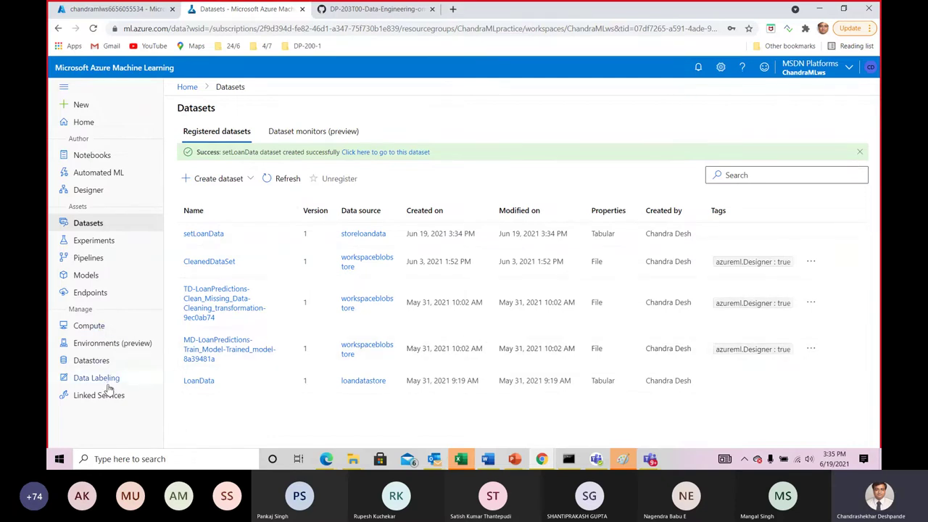
pyautogui.click(103, 327)
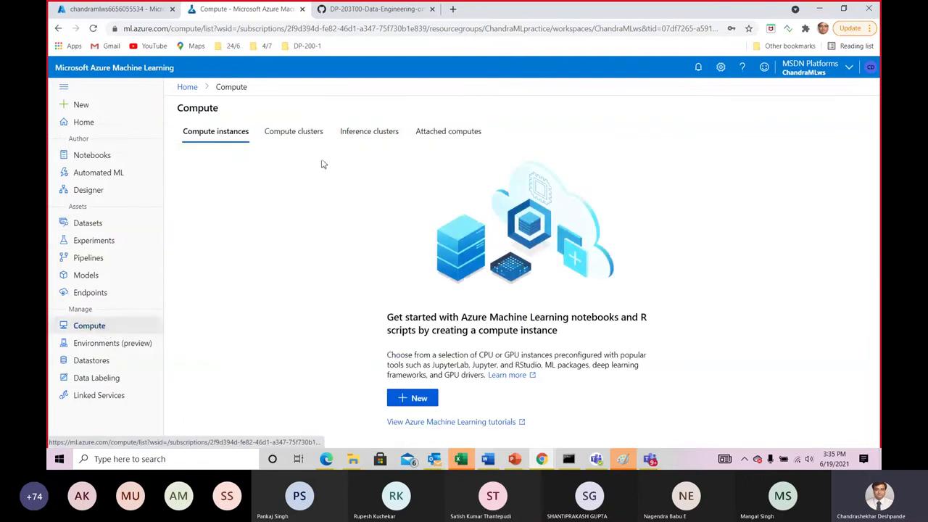
pyautogui.click(307, 136)
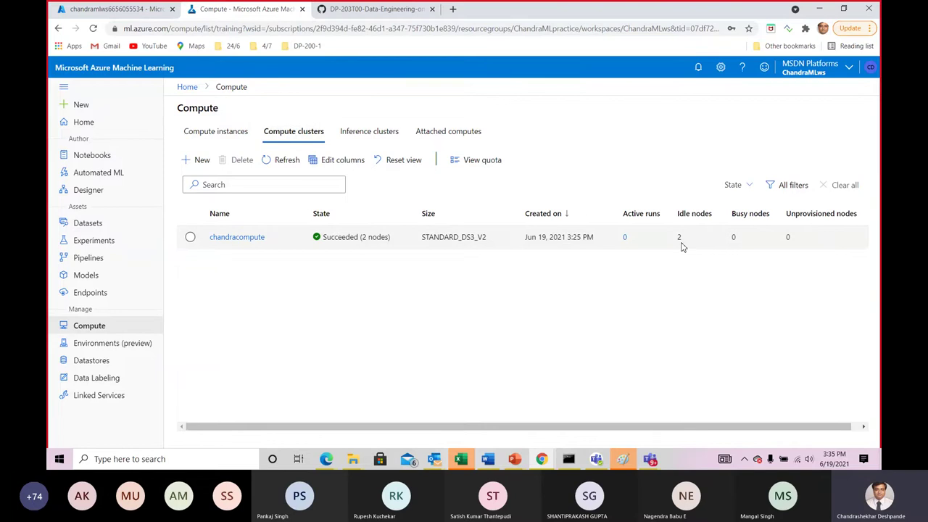
# Create a new Designer pipeline with the easy-to-use prebuilt modules and set chandracompute as its default compute target
pyautogui.click(89, 190)
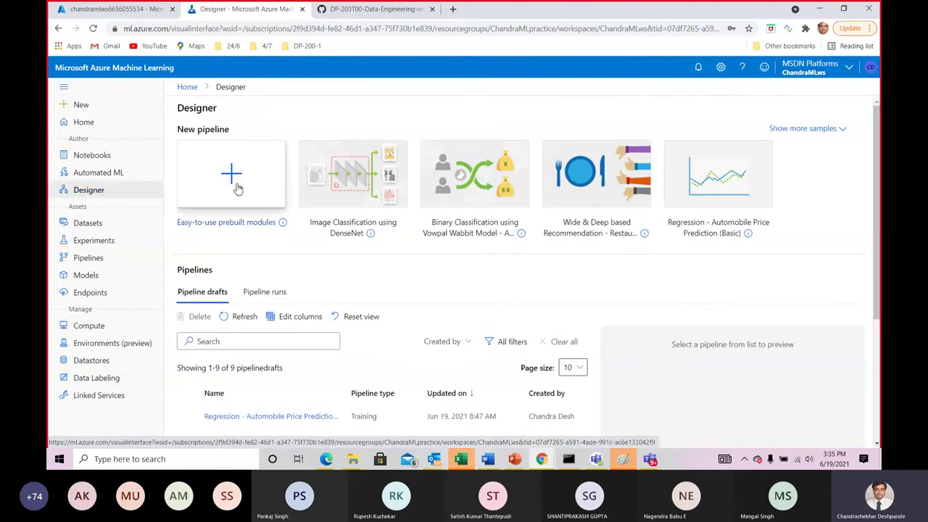
pyautogui.click(232, 178)
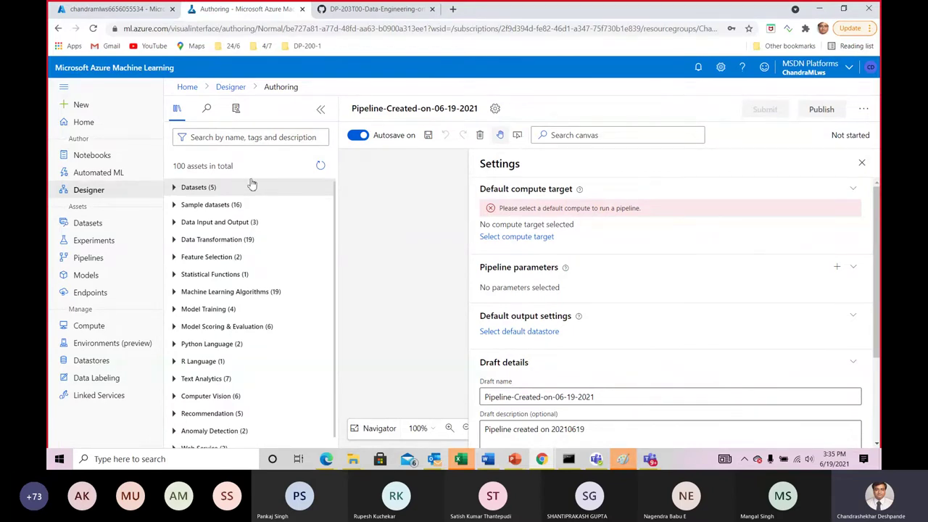
pyautogui.click(549, 240)
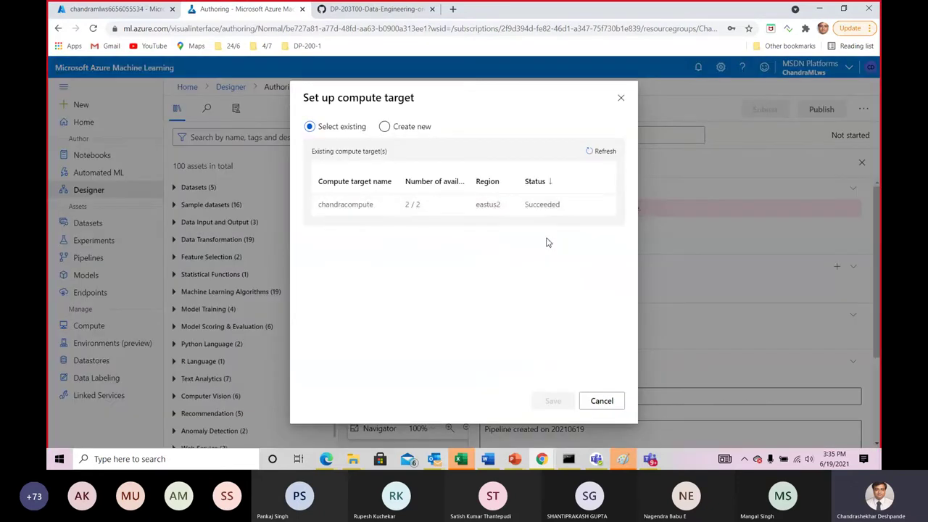
pyautogui.click(376, 208)
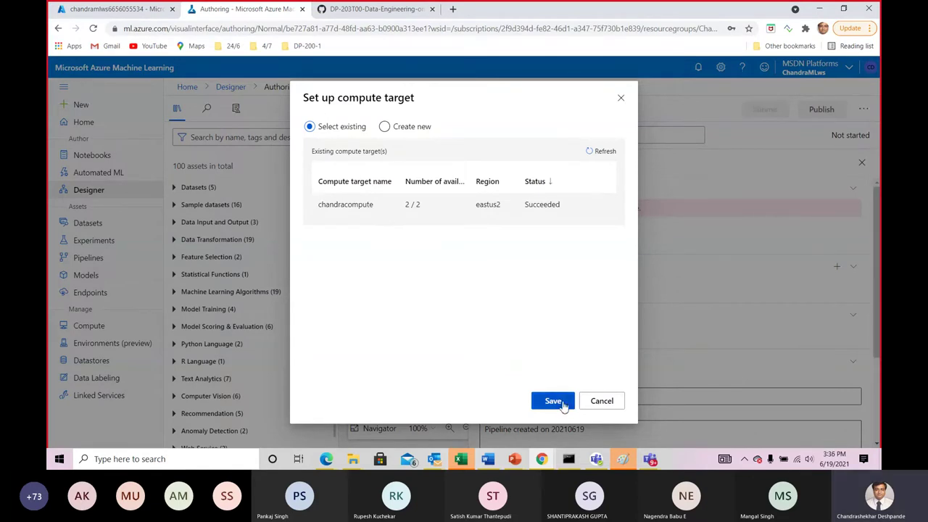
pyautogui.click(553, 401)
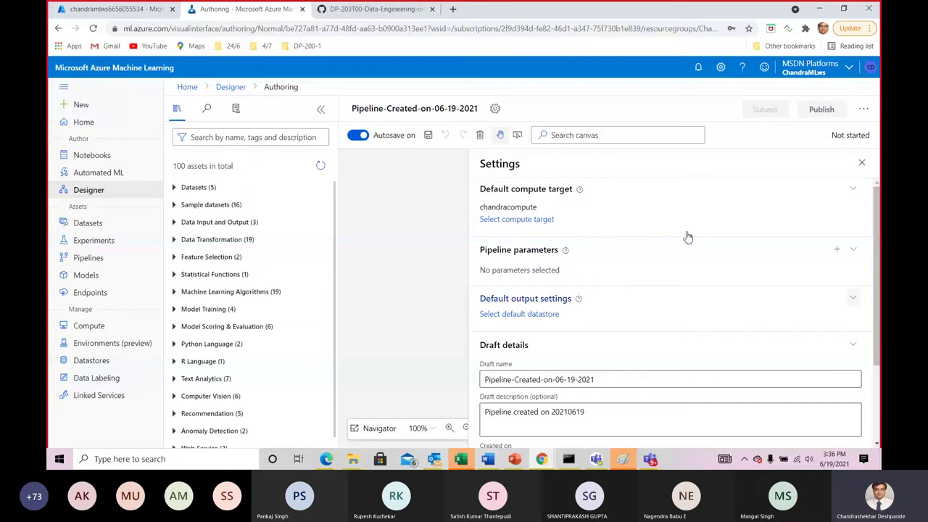
pyautogui.click(863, 164)
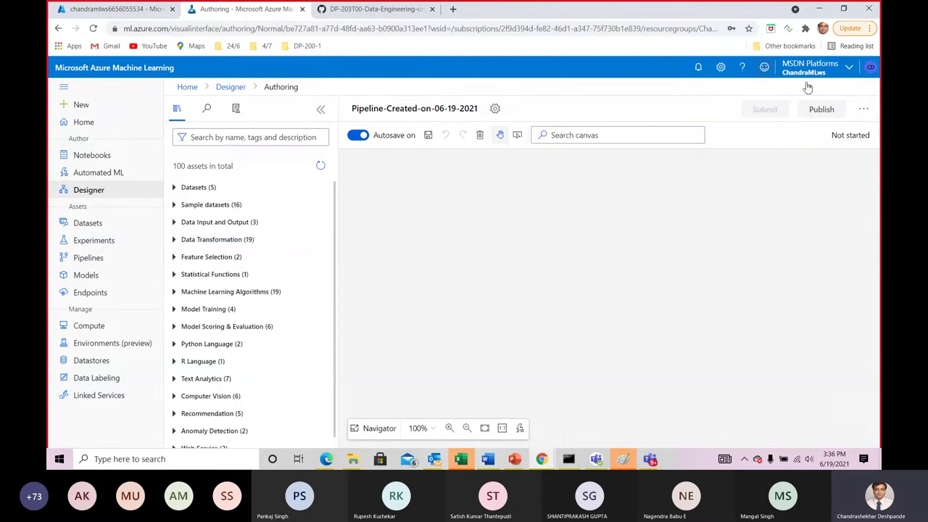
# Add the setLoanData dataset to the empty pipeline canvas
pyautogui.click(173, 188)
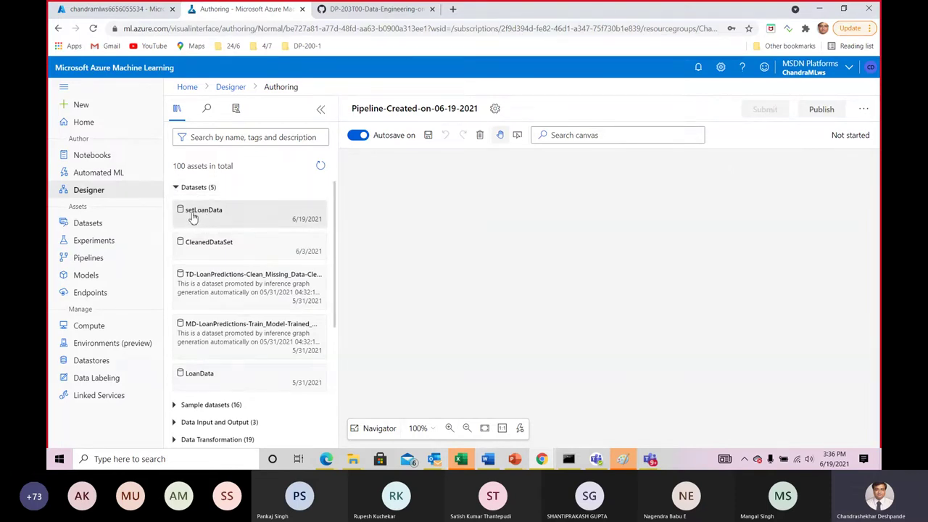
pyautogui.moveTo(193, 216); pyautogui.dragTo(609, 191)
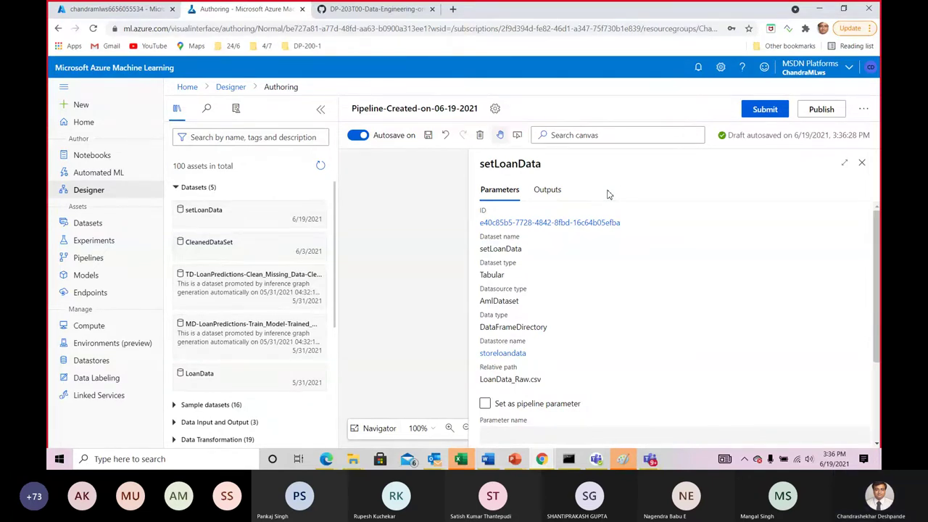
# Visualize the dataset output of setLoanData and examine its columns from Id through Loan Amt
pyautogui.click(549, 195)
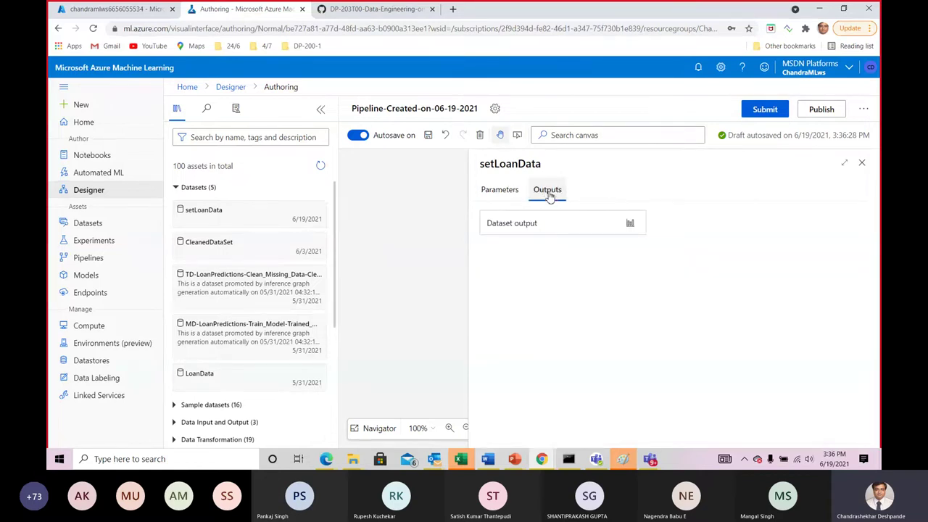
pyautogui.click(631, 227)
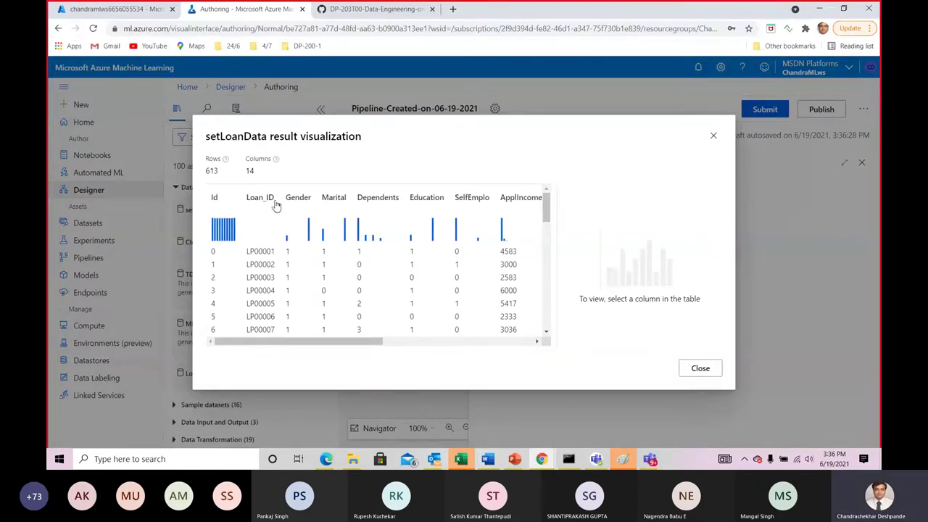
pyautogui.hscroll(2, 292, 338)
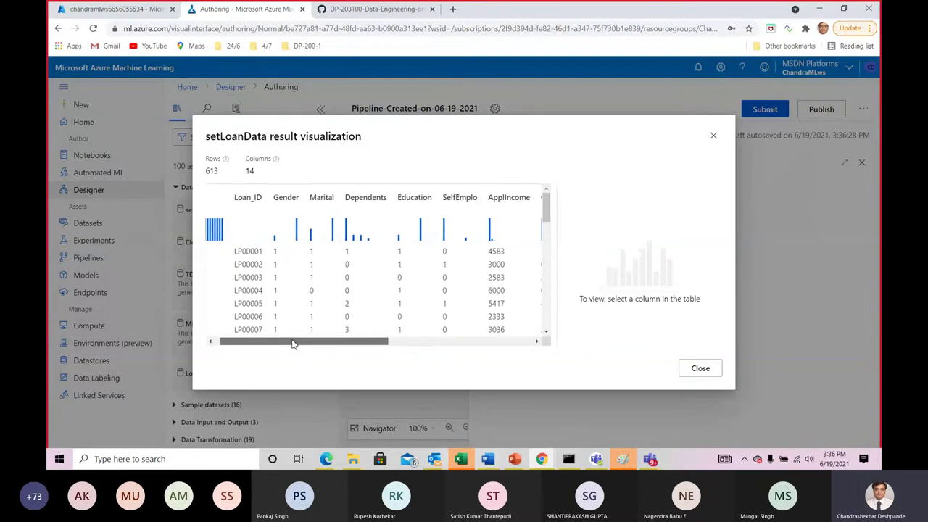
pyautogui.hscroll(-2, 292, 338)
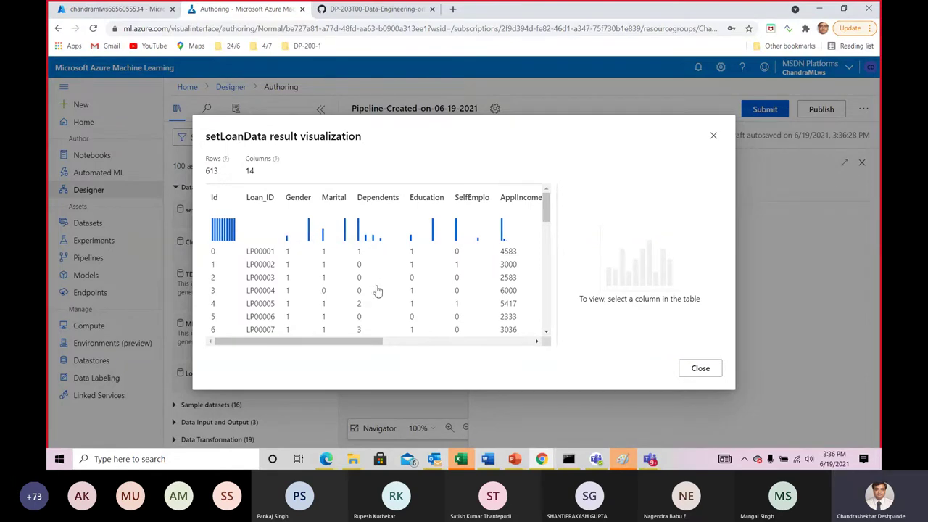
pyautogui.moveTo(363, 343); pyautogui.dragTo(413, 346)
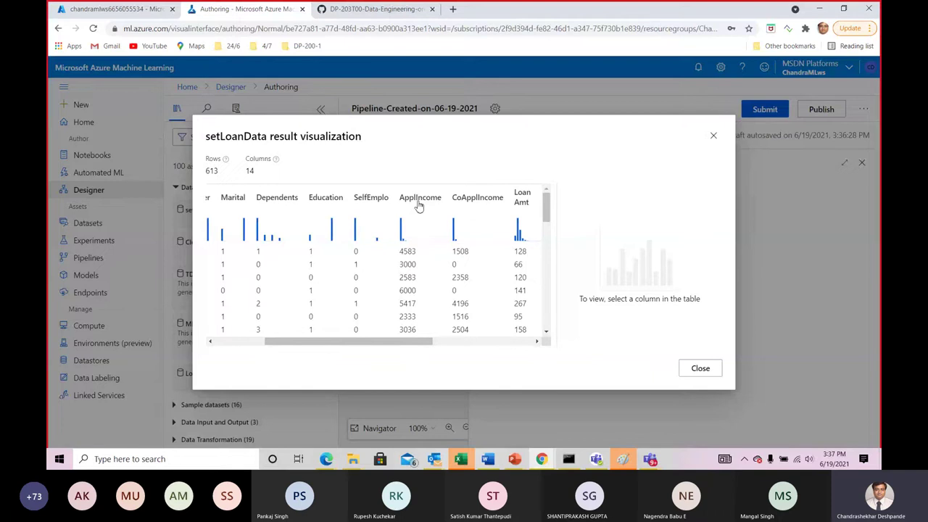